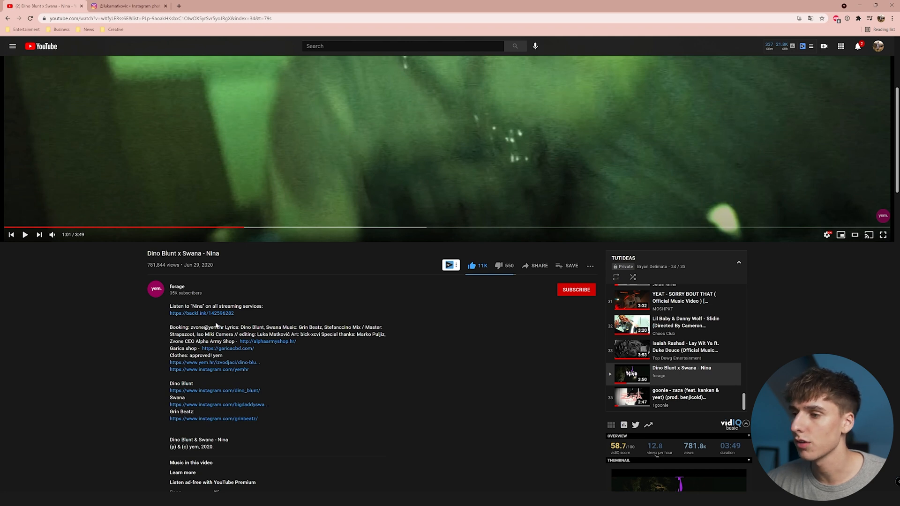
Switch to the videographer's Instagram profile in the browser and open its story highlight.
{"action": "left_click", "coordinate": [127, 5]}
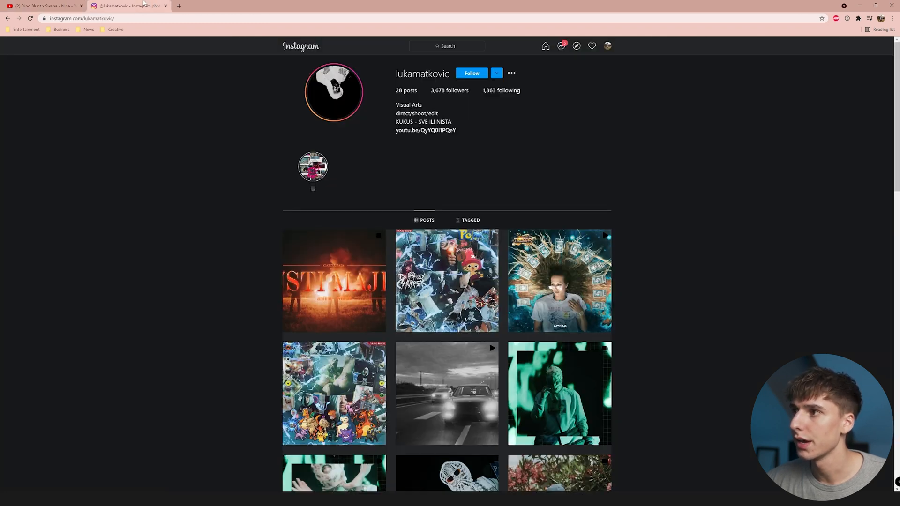
{"action": "left_click", "coordinate": [318, 167]}
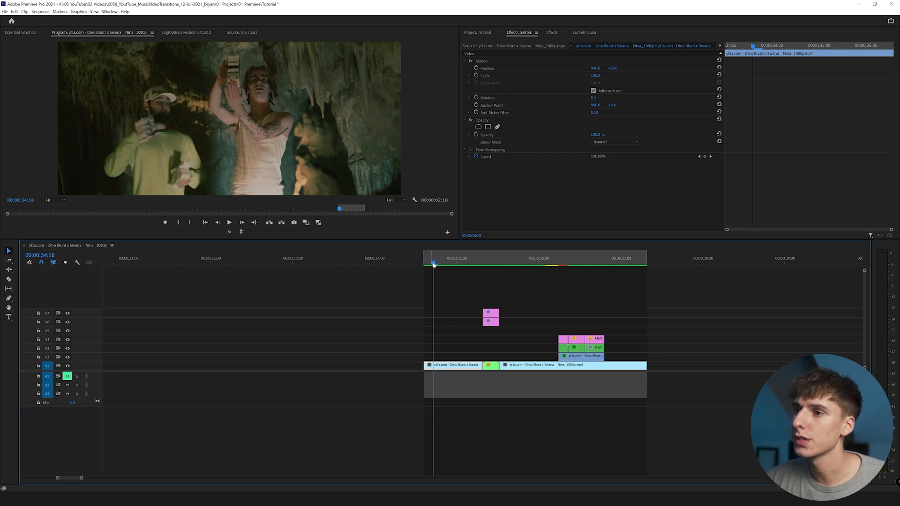
Play the finished example in Premiere Pro and examine its freeze-frame effect between 00:00:35:06 and 00:00:35:12.
{"action": "key", "text": "space"}
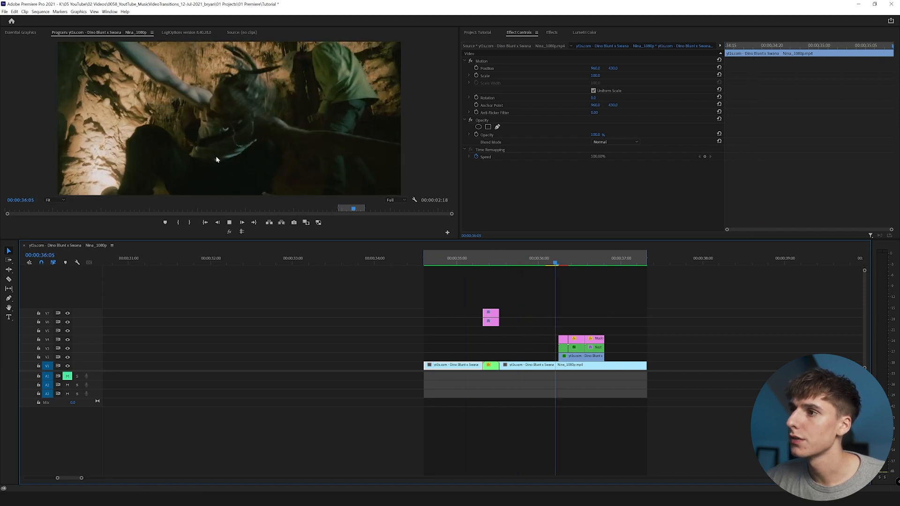
{"action": "key", "text": "space"}
{"action": "left_click_drag", "start_coordinate": [468, 254], "coordinate": [495, 264]}
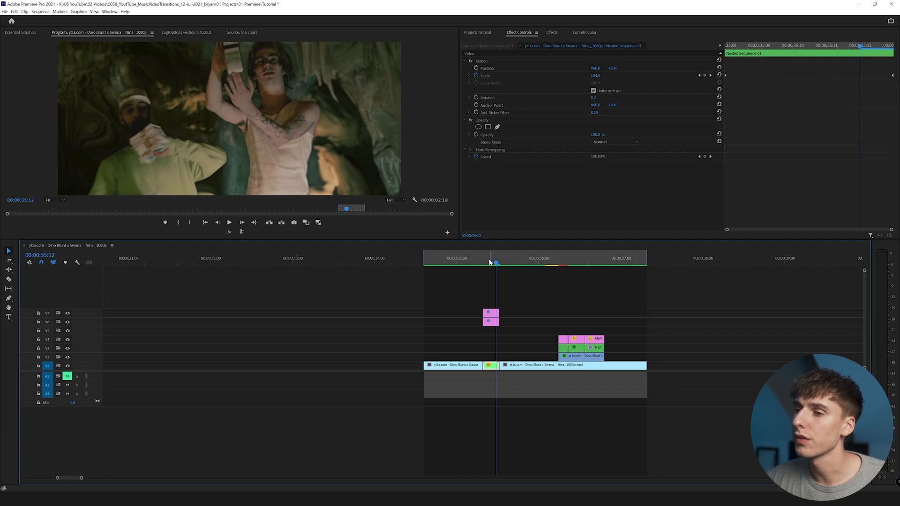
{"action": "left_click", "coordinate": [491, 313]}
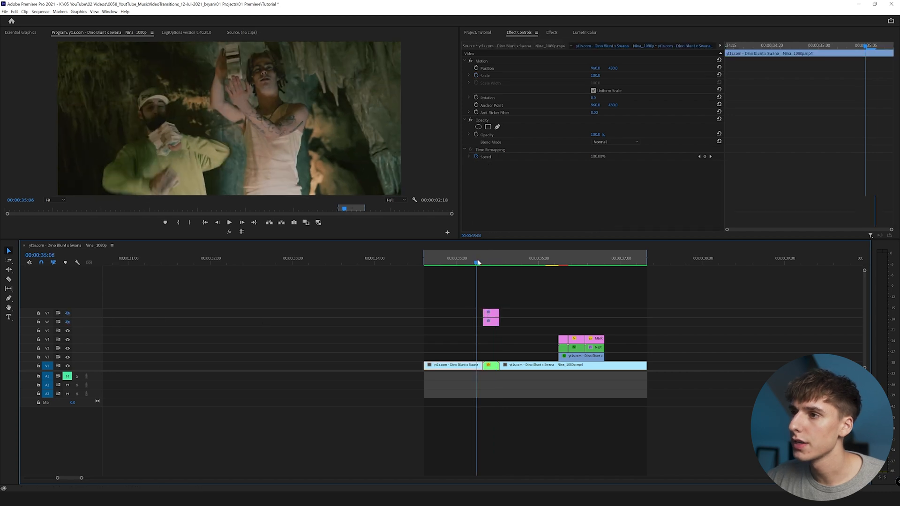
{"action": "mouse_move", "coordinate": [478, 264]}
{"action": "left_mouse_down"}
{"action": "mouse_move", "coordinate": [500, 265]}
{"action": "mouse_move", "coordinate": [492, 264]}
{"action": "left_mouse_up"}
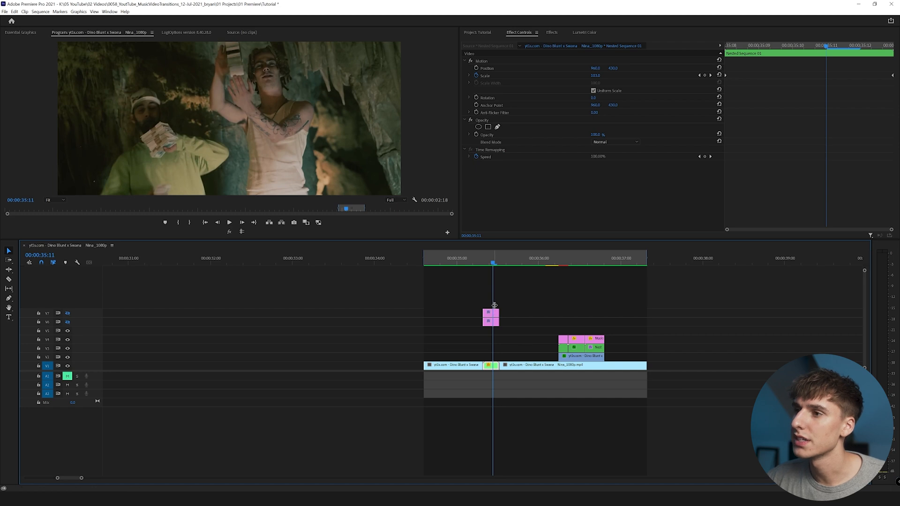
{"action": "left_click_drag", "start_coordinate": [495, 264], "coordinate": [485, 271]}
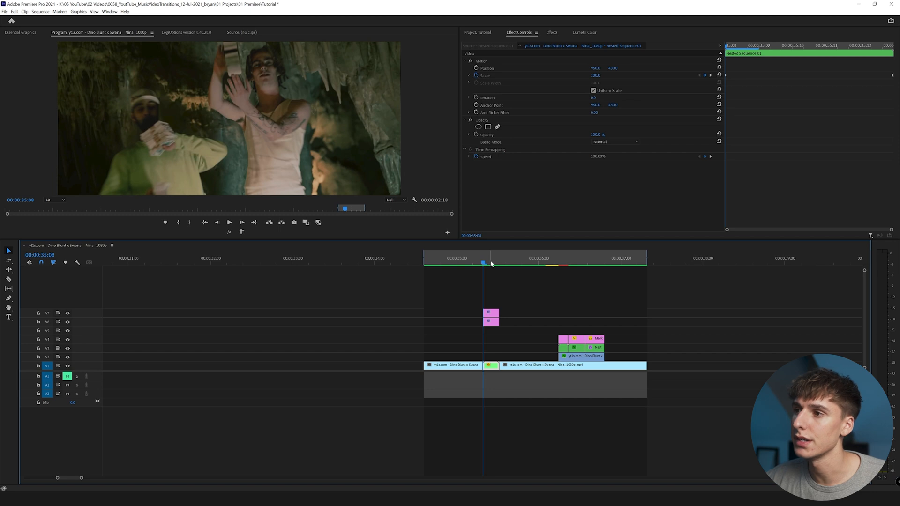
Examine the torn-paper transition around 00:00:36:14 and replay the finished example from its beginning.
{"action": "left_click", "coordinate": [536, 261]}
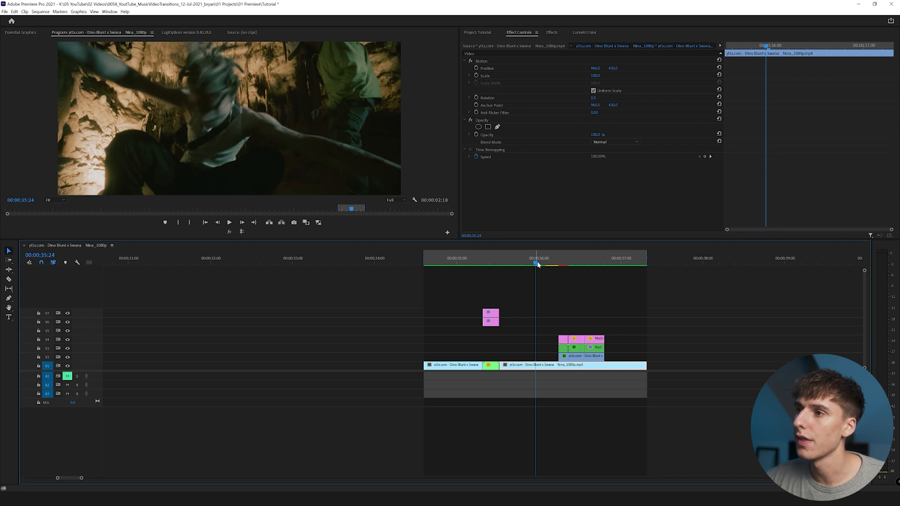
{"action": "left_click_drag", "start_coordinate": [538, 264], "coordinate": [585, 267]}
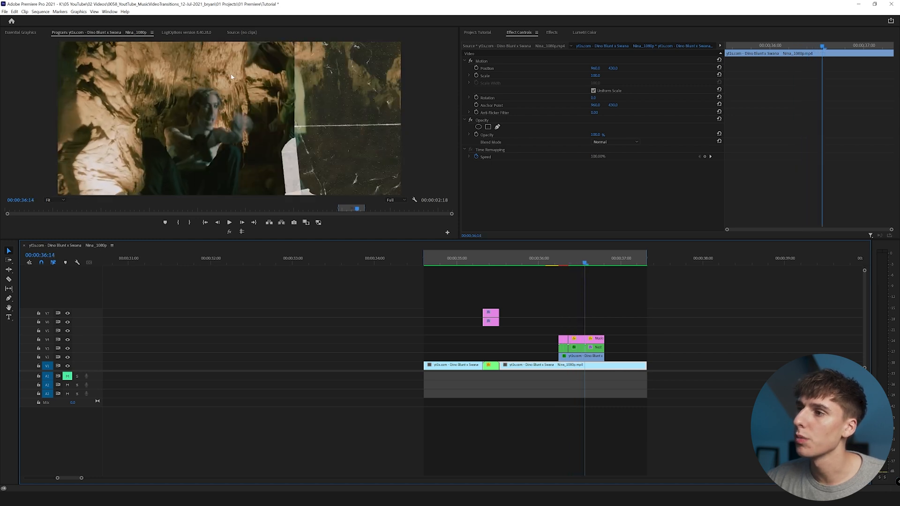
{"action": "mouse_move", "coordinate": [584, 263]}
{"action": "left_mouse_down"}
{"action": "mouse_move", "coordinate": [614, 264]}
{"action": "mouse_move", "coordinate": [600, 264]}
{"action": "left_mouse_up"}
{"action": "key", "text": "space"}
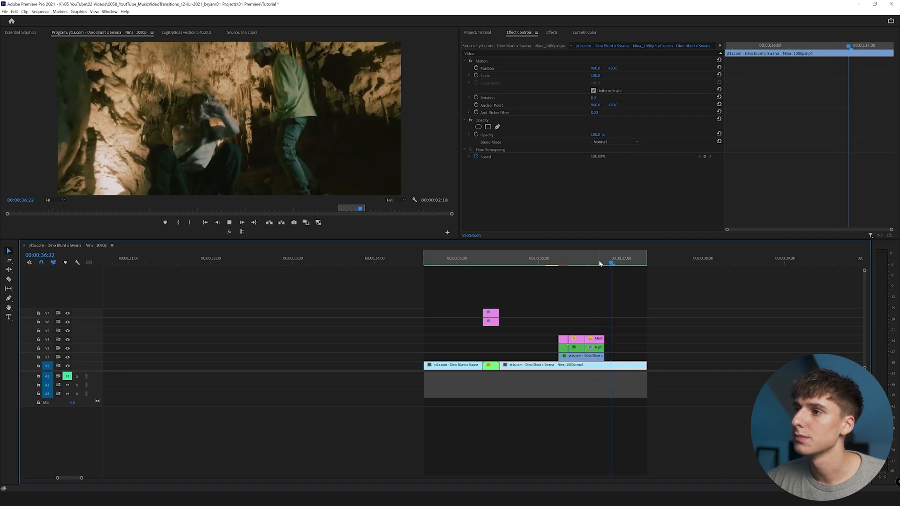
{"action": "left_click_drag", "start_coordinate": [451, 261], "coordinate": [428, 262]}
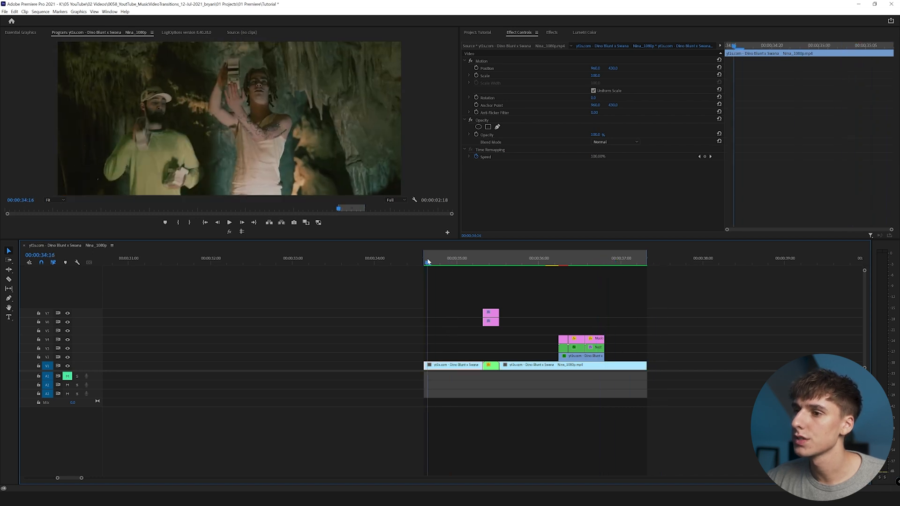
{"action": "key", "text": "space"}
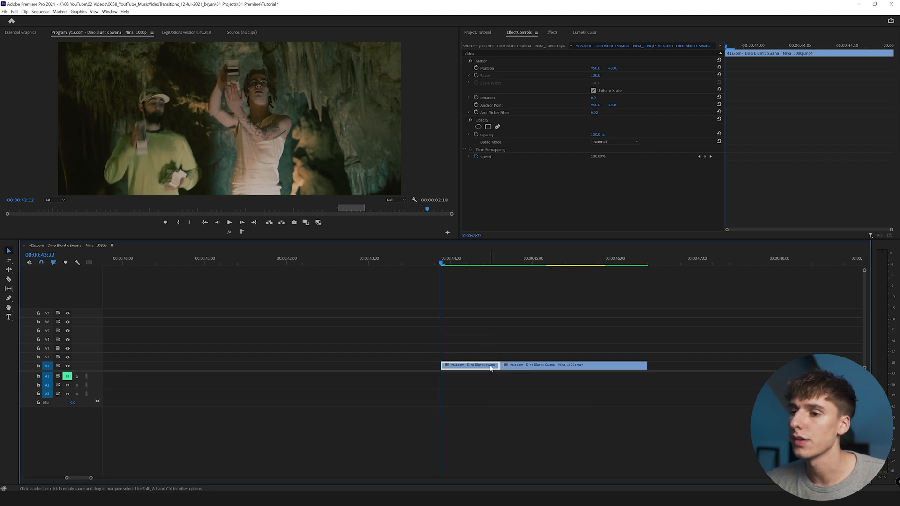
Leave a gap before the second clip and reduce the V2 copy of the first clip to a frame hold at 00:00:44:14.
{"action": "left_click_drag", "start_coordinate": [491, 368], "coordinate": [551, 365]}
{"action": "left_click_drag", "start_coordinate": [443, 263], "coordinate": [500, 273]}
{"action": "right_click", "coordinate": [492, 357]}
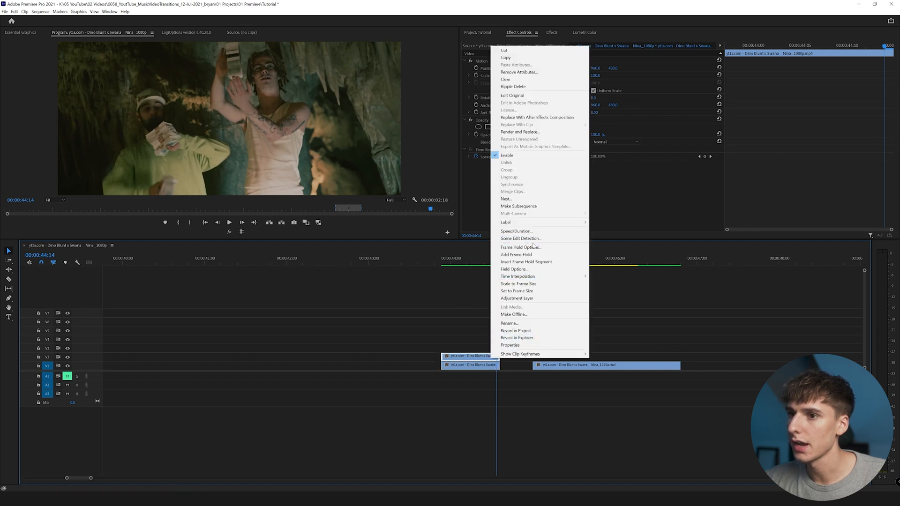
{"action": "left_click", "coordinate": [515, 254]}
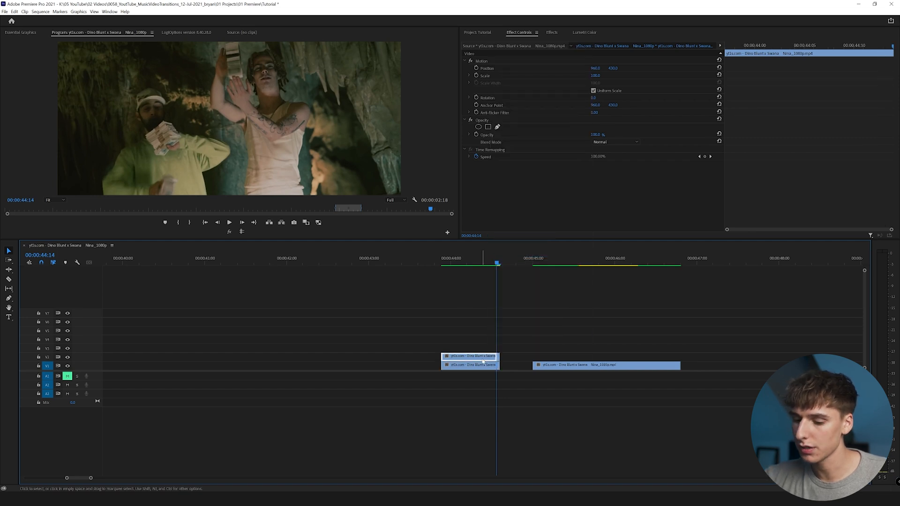
{"action": "key", "text": "Delete"}
Trim the frozen frame to end at 00:00:44:19 and place it on V1 directly after the moving part of the first clip.
{"action": "left_click_drag", "start_coordinate": [500, 355], "coordinate": [595, 354]}
{"action": "left_click", "coordinate": [504, 262]}
{"action": "key", "text": "space"}
{"action": "key", "text": "space"}
{"action": "left_click_drag", "start_coordinate": [545, 272], "coordinate": [510, 277]}
{"action": "key", "text": "Left"}
{"action": "key", "text": "Left"}
{"action": "key", "text": "Left"}
{"action": "key", "text": "Left"}
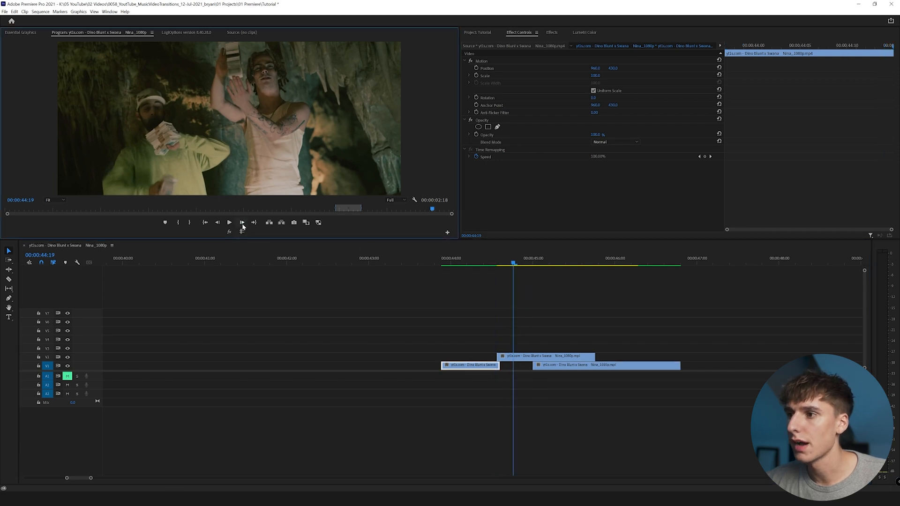
{"action": "left_click_drag", "start_coordinate": [595, 356], "coordinate": [506, 365]}
Play back the first clip into the frozen frame to check the timing of the freeze.
{"action": "left_click", "coordinate": [504, 267]}
{"action": "key", "text": "space"}
{"action": "left_click", "coordinate": [470, 266]}
{"action": "left_click", "coordinate": [478, 266]}
{"action": "key", "text": "space"}
{"action": "left_click", "coordinate": [478, 265]}
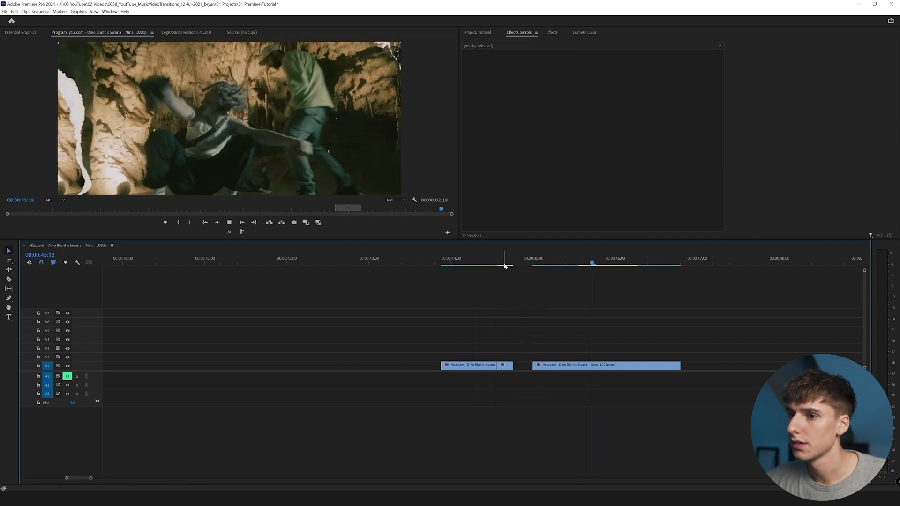
{"action": "key", "text": "space"}
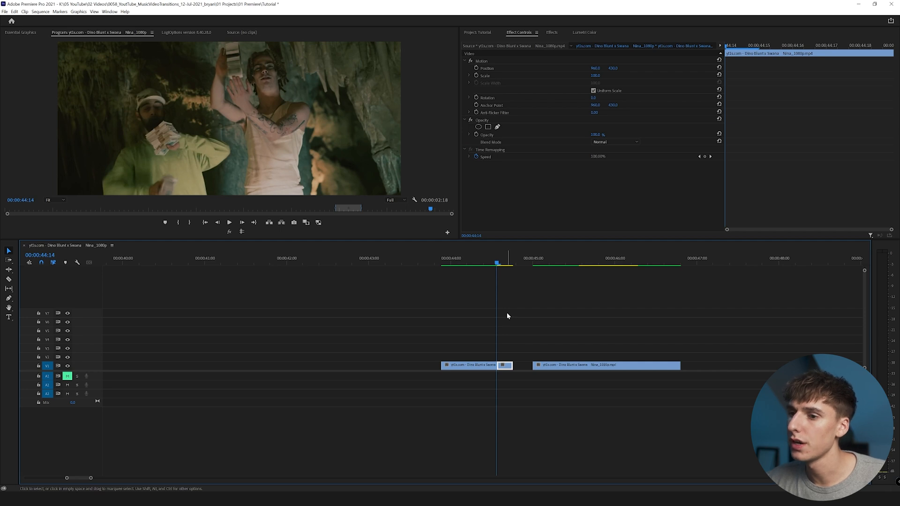
Duplicate the frozen frame onto V2 and draw a freeform opacity mask around the man with raised arms.
{"action": "left_click_drag", "start_coordinate": [504, 365], "coordinate": [507, 358]}
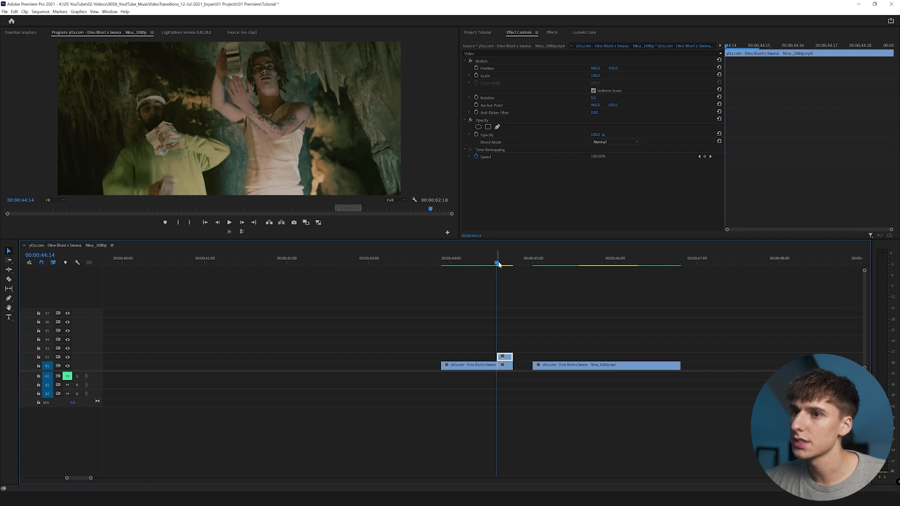
{"action": "left_click", "coordinate": [497, 127]}
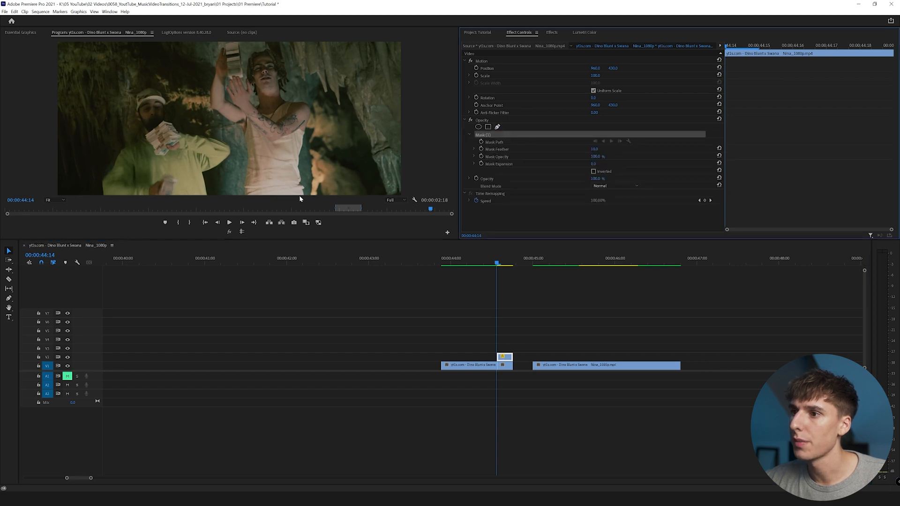
{"action": "left_click", "coordinate": [304, 197]}
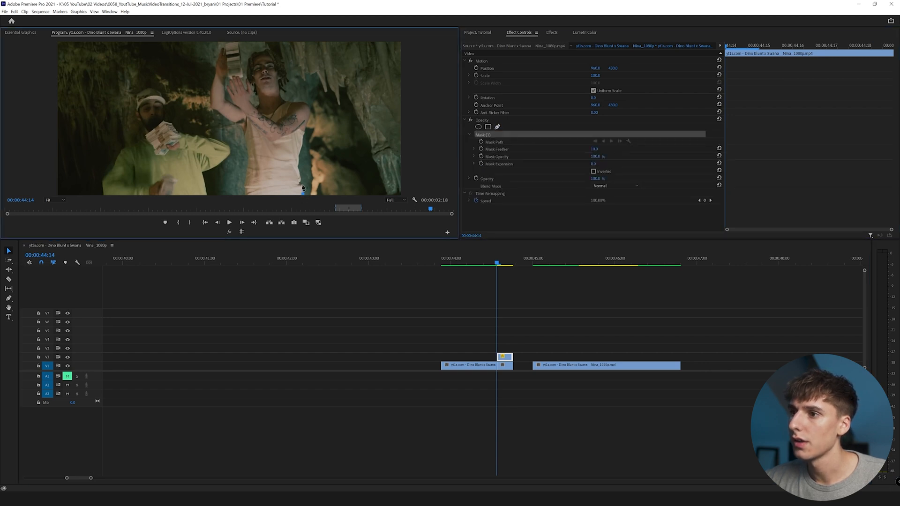
{"action": "left_click", "coordinate": [300, 167]}
{"action": "left_click", "coordinate": [302, 147]}
{"action": "left_click", "coordinate": [307, 126]}
{"action": "left_click", "coordinate": [309, 106]}
{"action": "left_click", "coordinate": [291, 101]}
{"action": "left_click", "coordinate": [281, 97]}
{"action": "left_click", "coordinate": [277, 87]}
{"action": "left_click", "coordinate": [275, 69]}
{"action": "left_click", "coordinate": [264, 55]}
{"action": "left_click", "coordinate": [259, 53]}
{"action": "left_click", "coordinate": [257, 51]}
{"action": "left_click", "coordinate": [249, 61]}
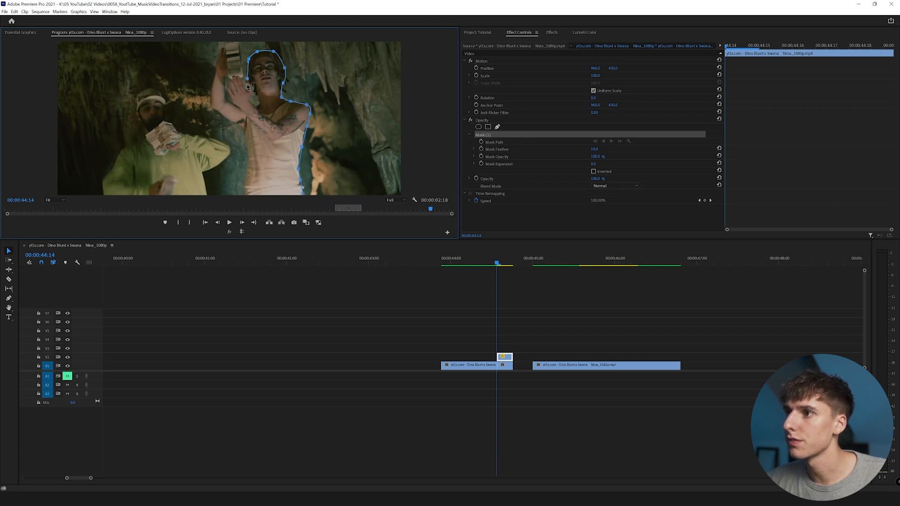
{"action": "left_click", "coordinate": [242, 83]}
{"action": "left_click", "coordinate": [248, 92]}
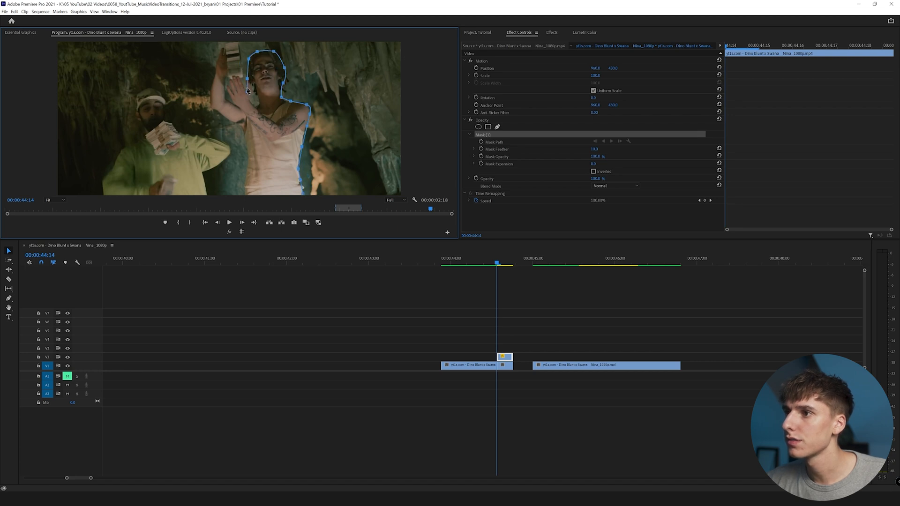
{"action": "key", "text": "Right"}
{"action": "left_click", "coordinate": [227, 47]}
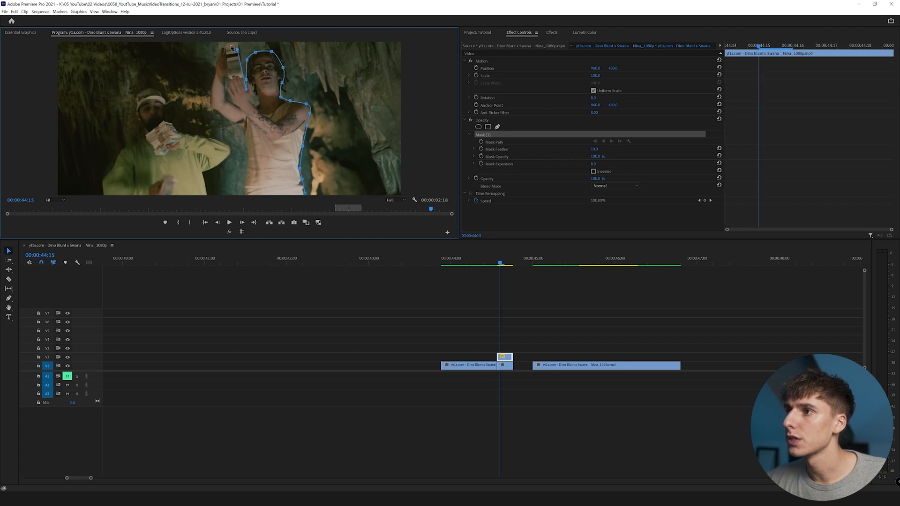
{"action": "left_click_drag", "start_coordinate": [227, 47], "coordinate": [238, 43]}
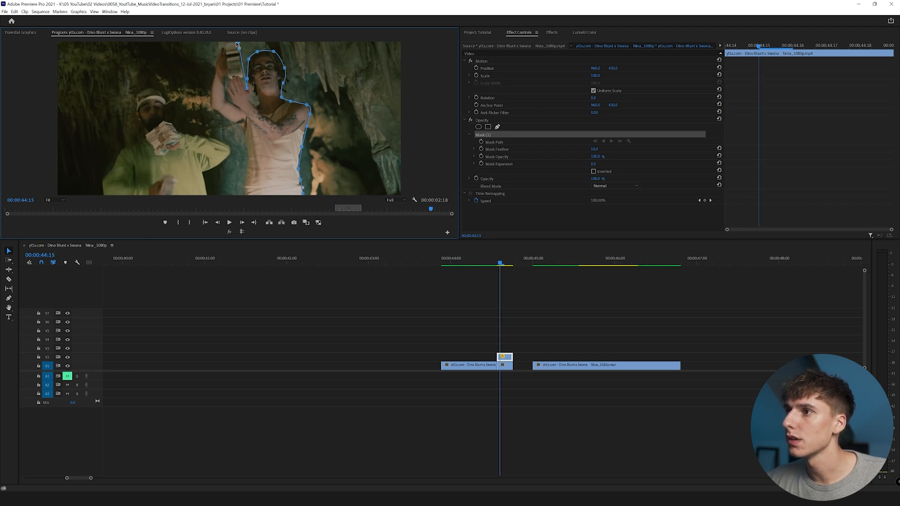
{"action": "left_click", "coordinate": [211, 97]}
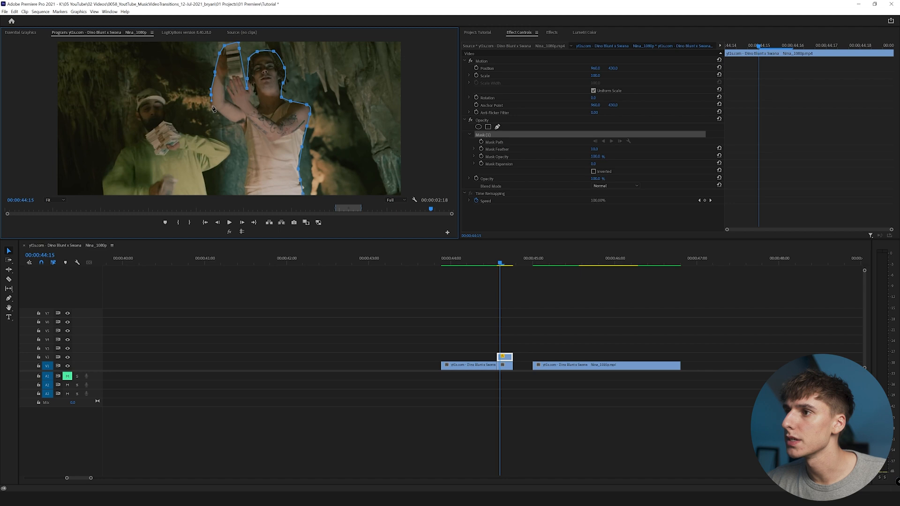
Set the first mask's feather to 17 on the V2 clip, hiding V1 temporarily to check the cut-out.
{"action": "left_click", "coordinate": [68, 365]}
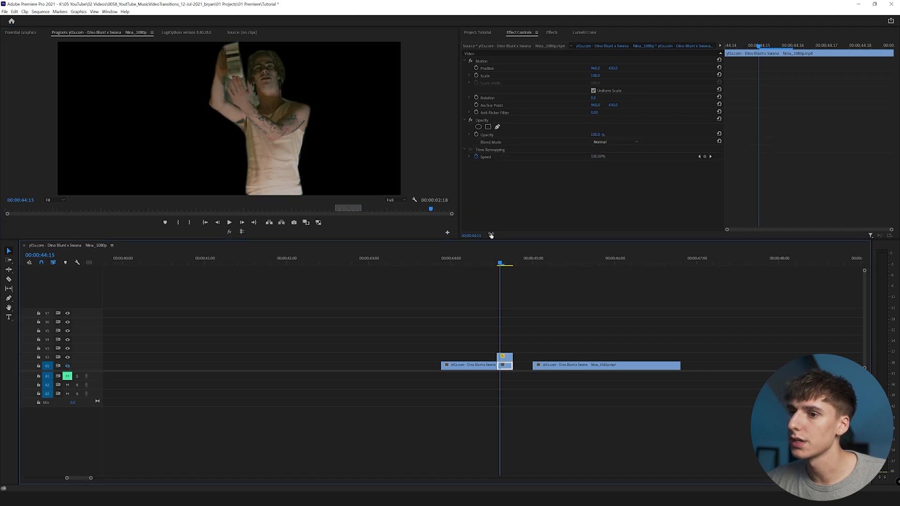
{"action": "left_click", "coordinate": [505, 357]}
{"action": "left_click_drag", "start_coordinate": [594, 149], "coordinate": [599, 149]}
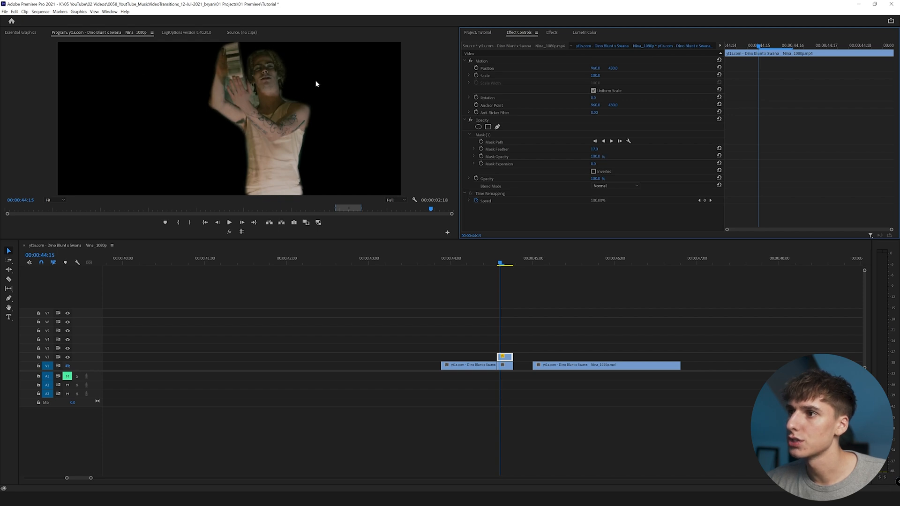
{"action": "left_click", "coordinate": [67, 366]}
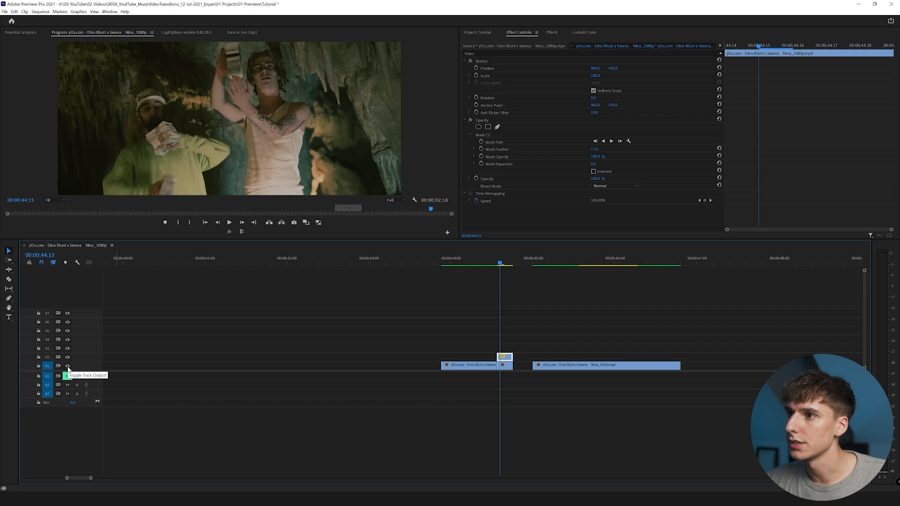
Draw a second freeform opacity mask on the V2 clip around the man in the yellow-green top.
{"action": "left_click", "coordinate": [497, 126]}
{"action": "left_click", "coordinate": [207, 194]}
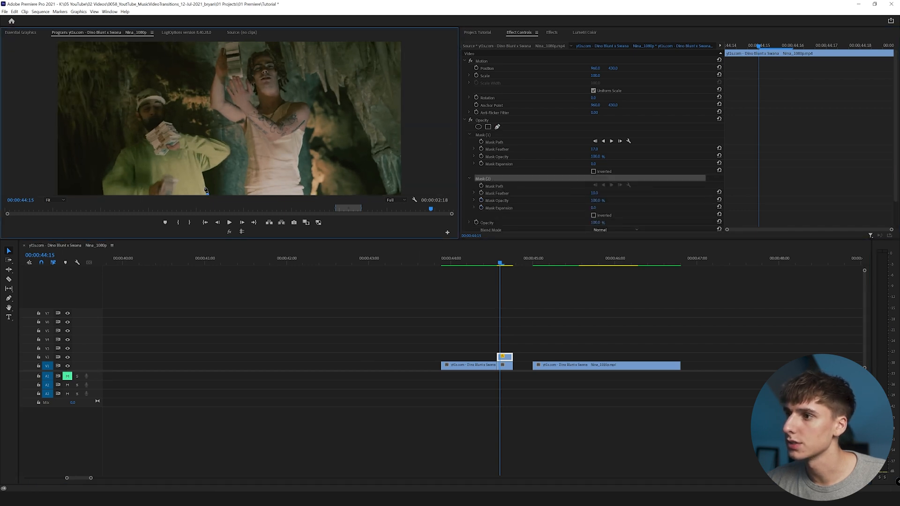
{"action": "left_click", "coordinate": [203, 174]}
{"action": "left_click", "coordinate": [229, 153]}
{"action": "left_click", "coordinate": [220, 139]}
{"action": "left_click", "coordinate": [182, 132]}
{"action": "left_click", "coordinate": [173, 127]}
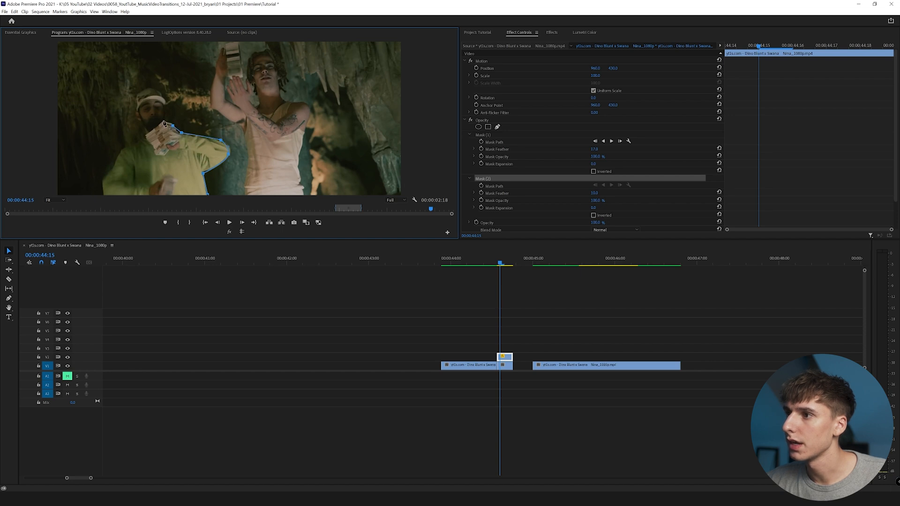
{"action": "left_click", "coordinate": [164, 108]}
{"action": "left_click", "coordinate": [160, 96]}
{"action": "left_click", "coordinate": [141, 91]}
{"action": "left_click", "coordinate": [137, 110]}
{"action": "left_click", "coordinate": [126, 143]}
{"action": "left_click", "coordinate": [105, 181]}
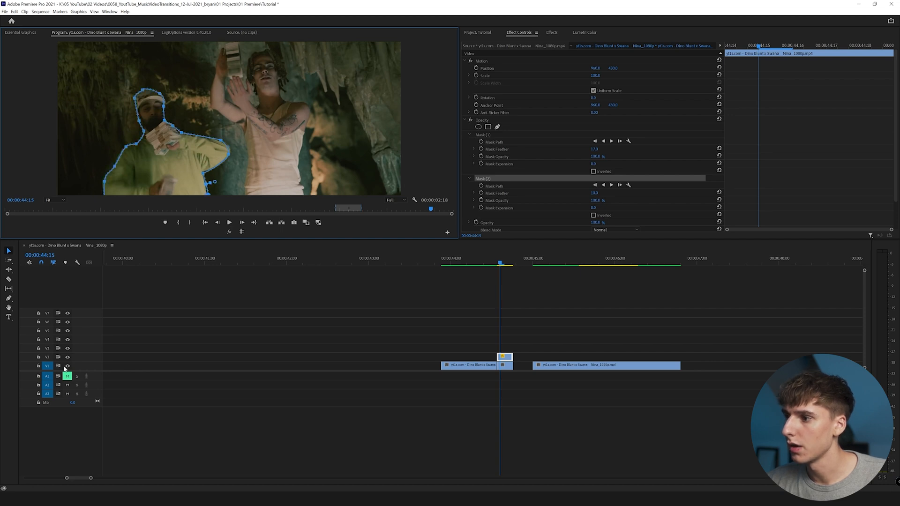
Set the second mask's feather to about 17, hiding V1 temporarily to check both cut-outs.
{"action": "left_click", "coordinate": [67, 366]}
{"action": "left_click", "coordinate": [506, 364]}
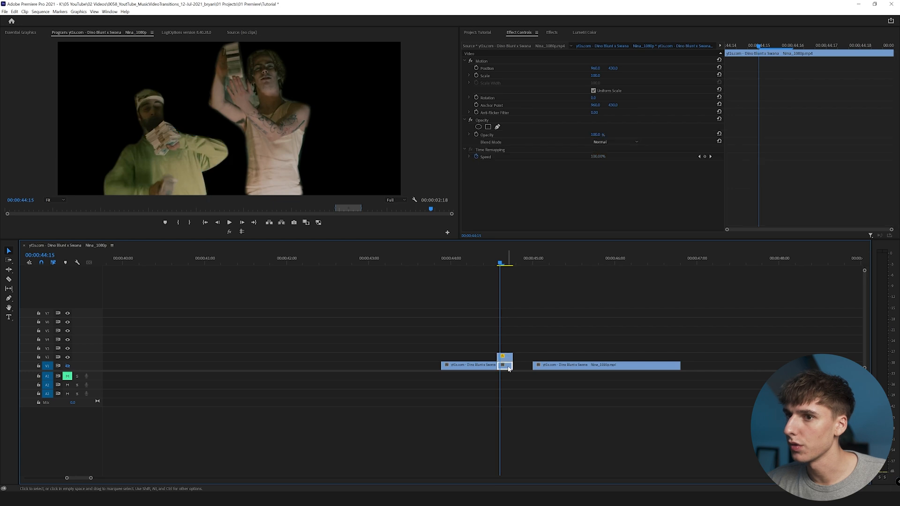
{"action": "left_click", "coordinate": [600, 196]}
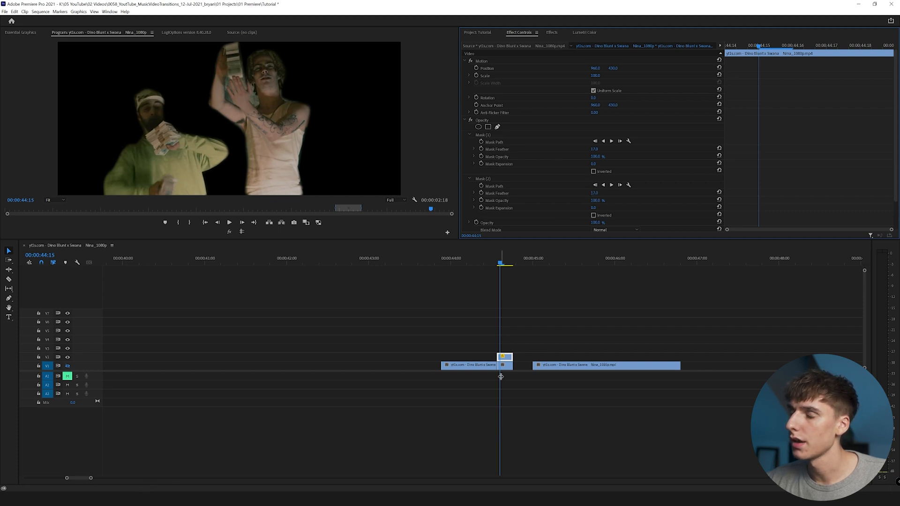
{"action": "left_click", "coordinate": [68, 365]}
Apply the Turbulent Displace video effect to the frozen background frame on V1.
{"action": "left_click", "coordinate": [496, 258]}
{"action": "left_click", "coordinate": [505, 365]}
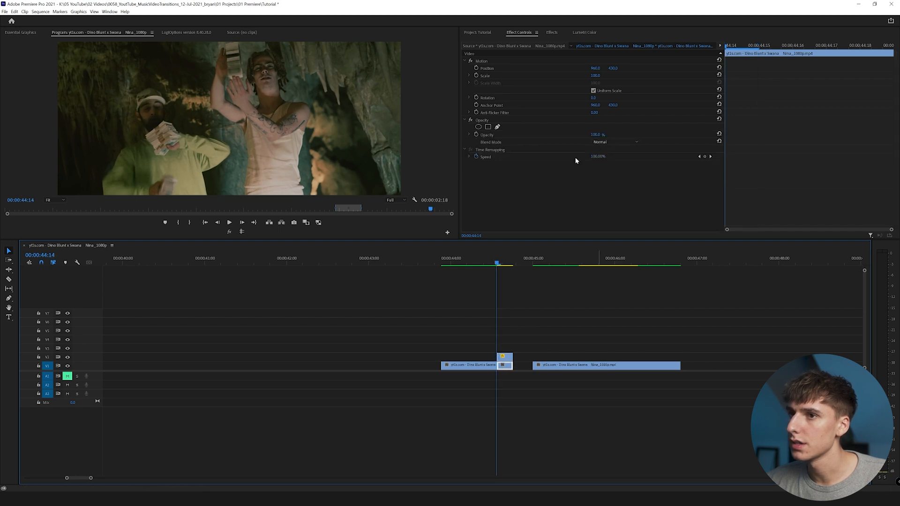
{"action": "left_click", "coordinate": [551, 34]}
{"action": "left_click", "coordinate": [532, 42]}
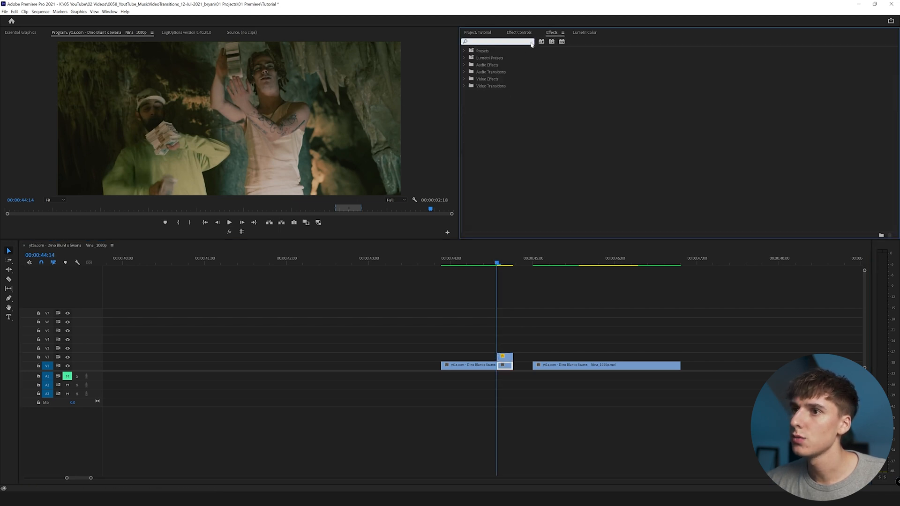
{"action": "left_click", "coordinate": [465, 79]}
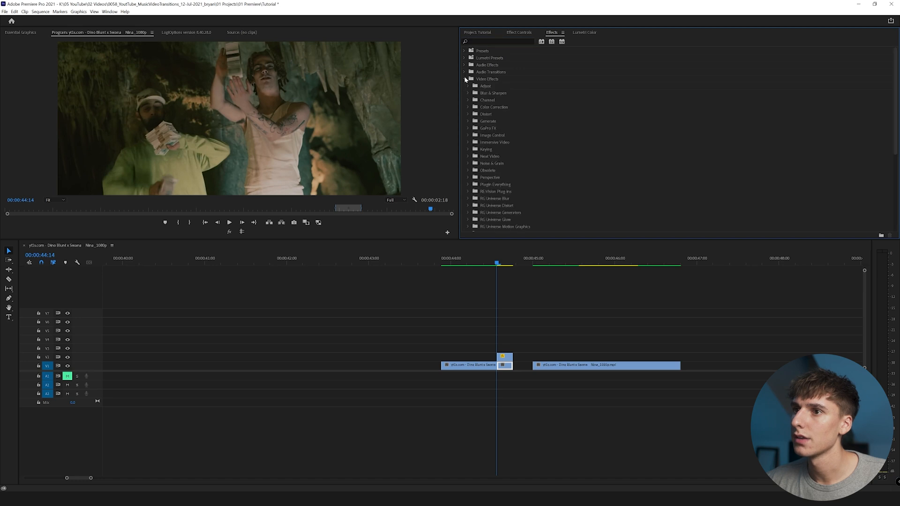
{"action": "left_click", "coordinate": [488, 40]}
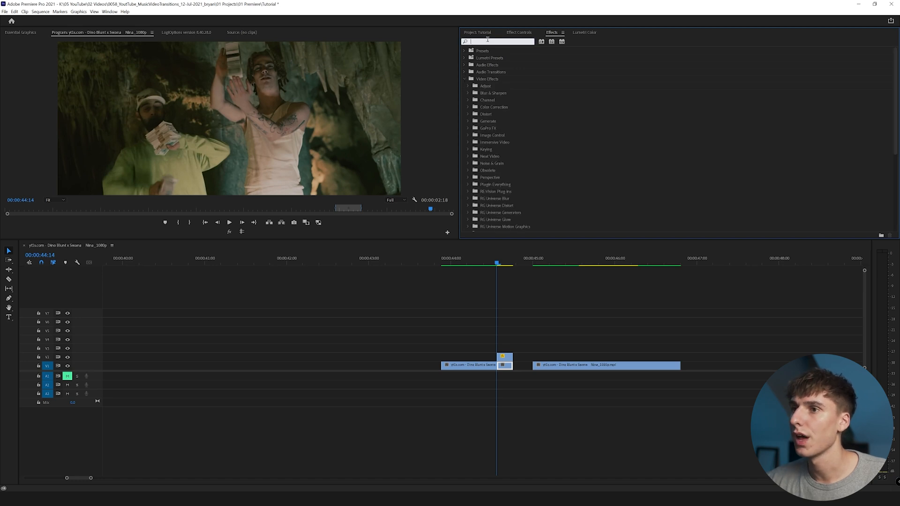
{"action": "type", "text": "tur"}
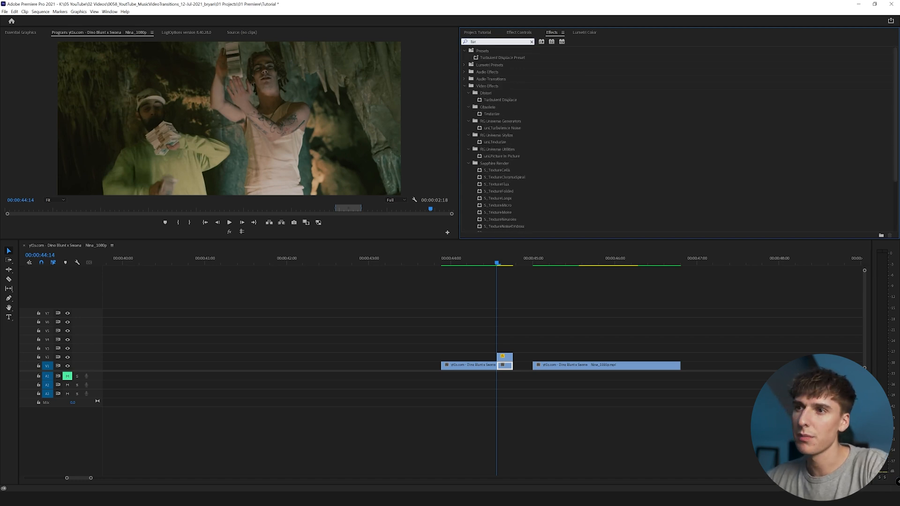
{"action": "type", "text": "b"}
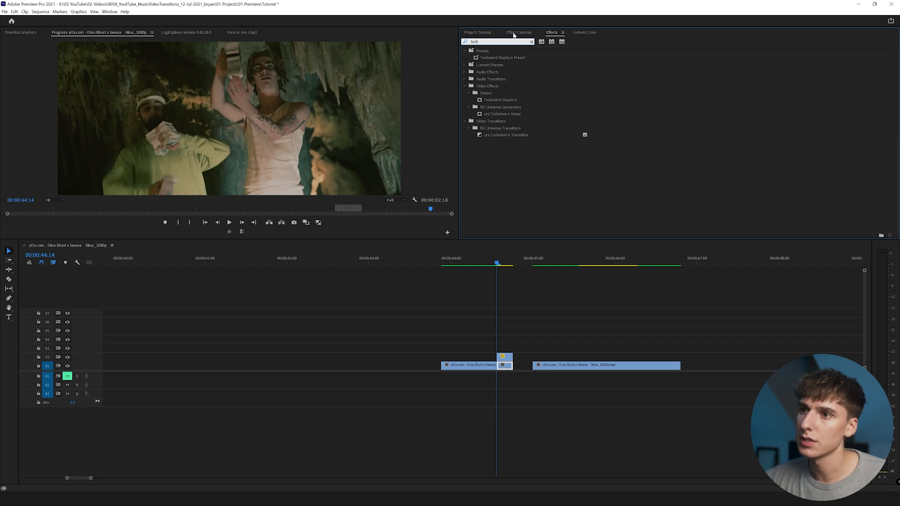
{"action": "left_click_drag", "start_coordinate": [501, 103], "coordinate": [272, 106]}
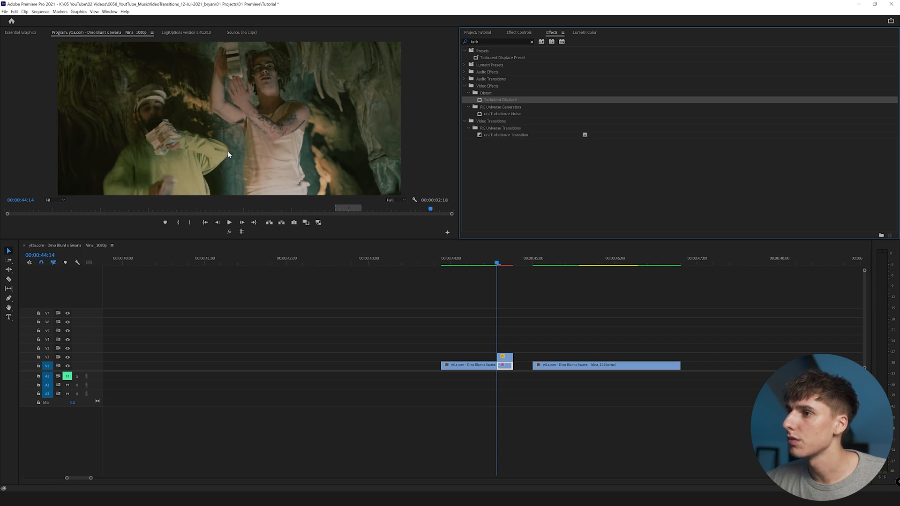
Set the Turbulent Displace displacement type to Bulge and its Amount to 0.
{"action": "left_click", "coordinate": [518, 32]}
{"action": "scroll", "coordinate": [560, 124], "scroll_direction": "down", "scroll_amount": 1}
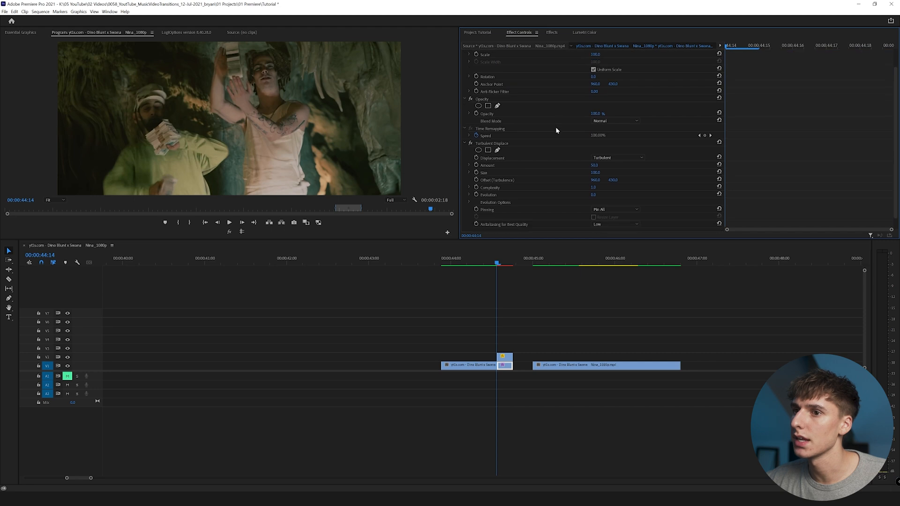
{"action": "left_click", "coordinate": [604, 160]}
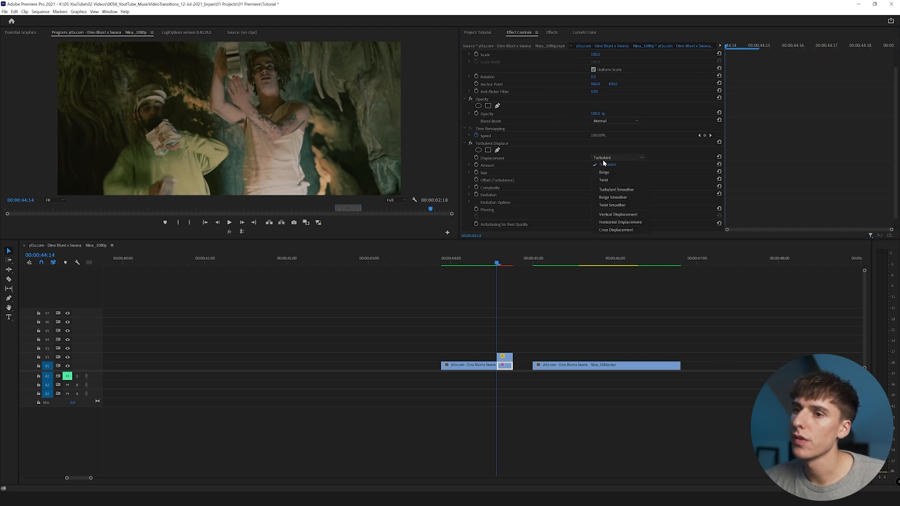
{"action": "left_click", "coordinate": [604, 173]}
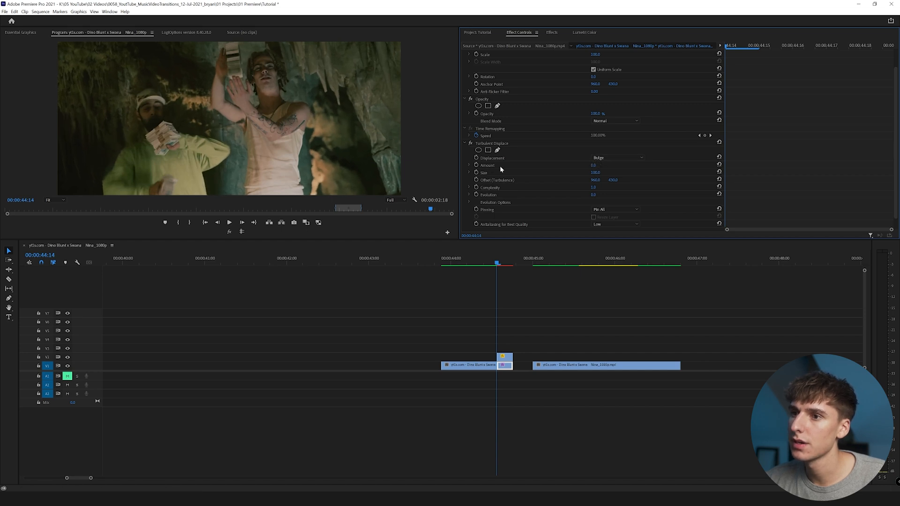
Keyframe the Turbulent Displace Amount from 0 at 00:00:44:14 to 27 at 00:00:44:16.
{"action": "left_click", "coordinate": [476, 165]}
{"action": "left_click", "coordinate": [791, 45]}
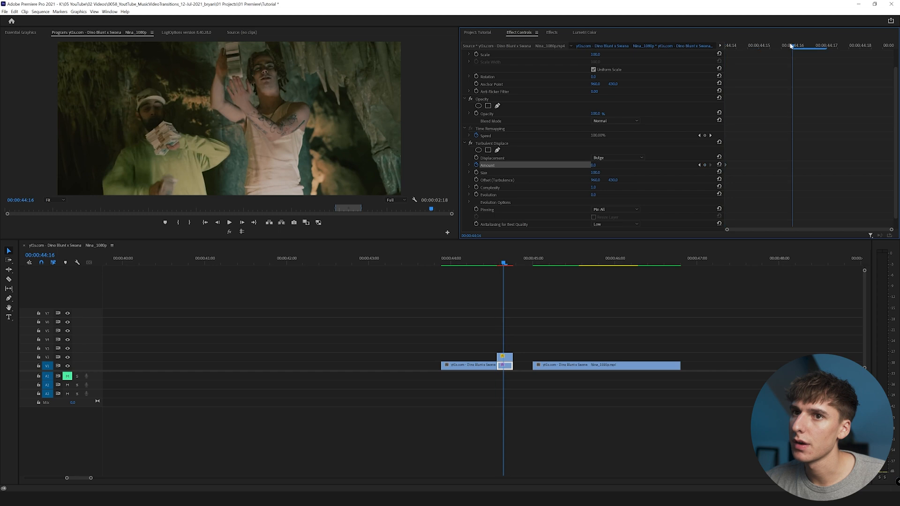
{"action": "mouse_move", "coordinate": [593, 164]}
{"action": "left_mouse_down"}
{"action": "mouse_move", "coordinate": [607, 165]}
{"action": "mouse_move", "coordinate": [598, 165]}
{"action": "left_mouse_up"}
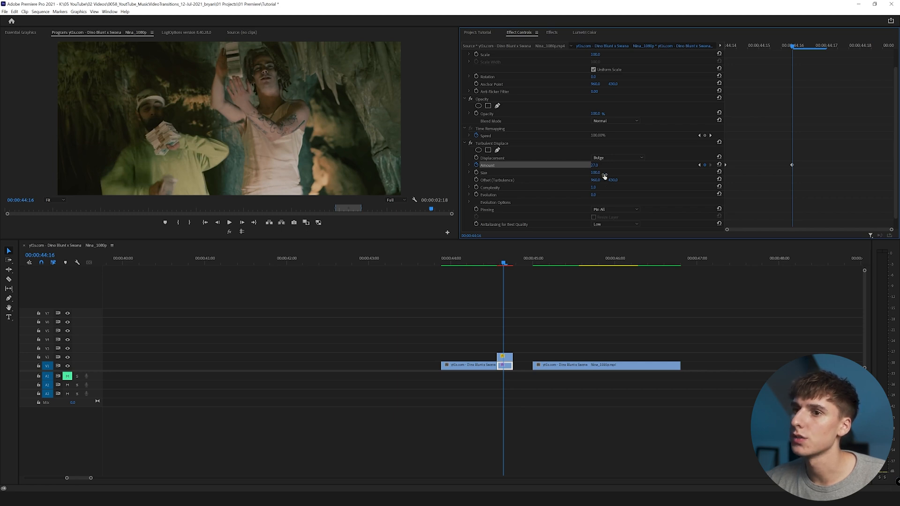
{"action": "left_click_drag", "start_coordinate": [595, 173], "coordinate": [600, 173]}
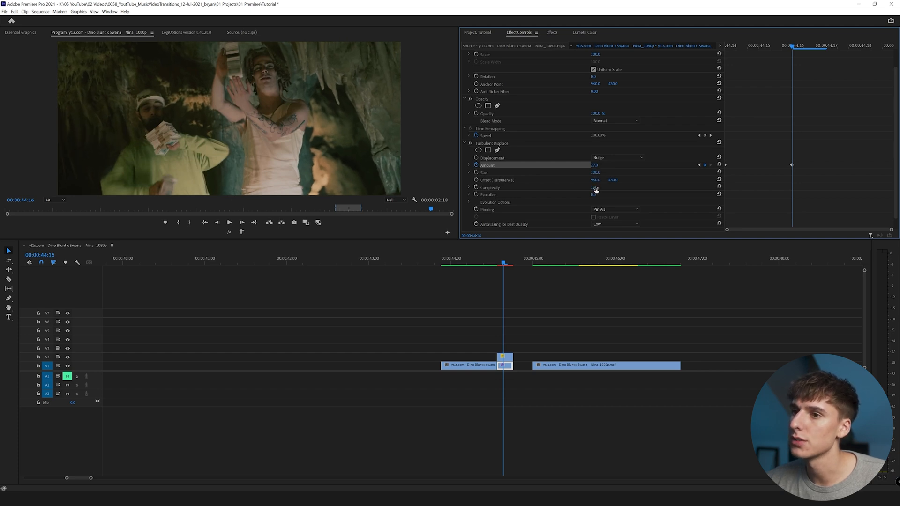
Keyframe Evolution from 0 at 00:00:44:14 to a higher value, and move the second Amount and Evolution keyframes to the clip's end.
{"action": "left_click_drag", "start_coordinate": [791, 56], "coordinate": [682, 56]}
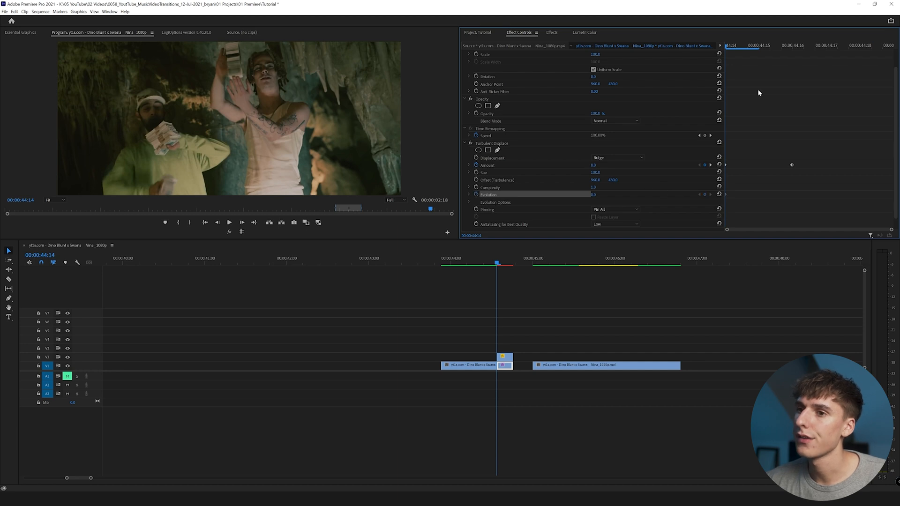
{"action": "left_click", "coordinate": [797, 44]}
{"action": "left_click_drag", "start_coordinate": [821, 159], "coordinate": [890, 194]}
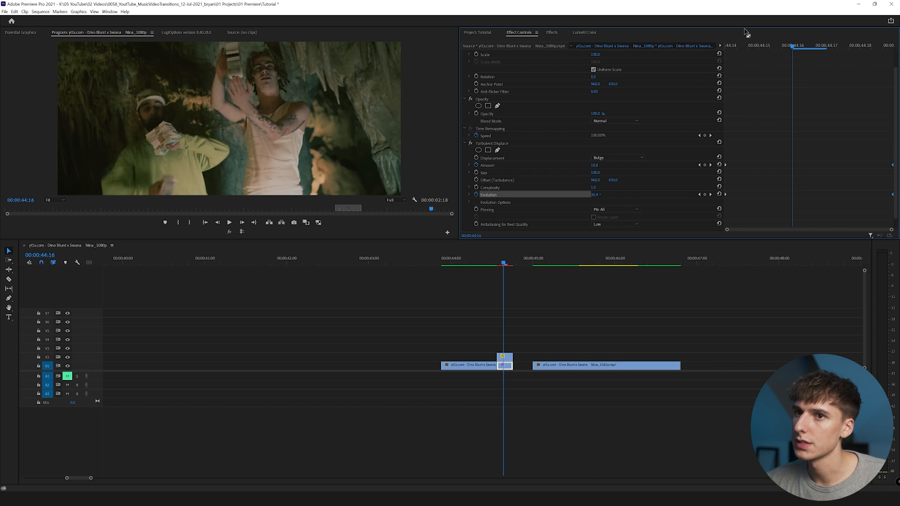
Nest the two frozen-frame clips on V1 and V2 into a sequence named "Turb".
{"action": "mouse_move", "coordinate": [502, 263]}
{"action": "left_mouse_down"}
{"action": "mouse_move", "coordinate": [495, 264]}
{"action": "mouse_move", "coordinate": [512, 264]}
{"action": "mouse_move", "coordinate": [498, 264]}
{"action": "left_mouse_up"}
{"action": "left_click_drag", "start_coordinate": [514, 336], "coordinate": [506, 369]}
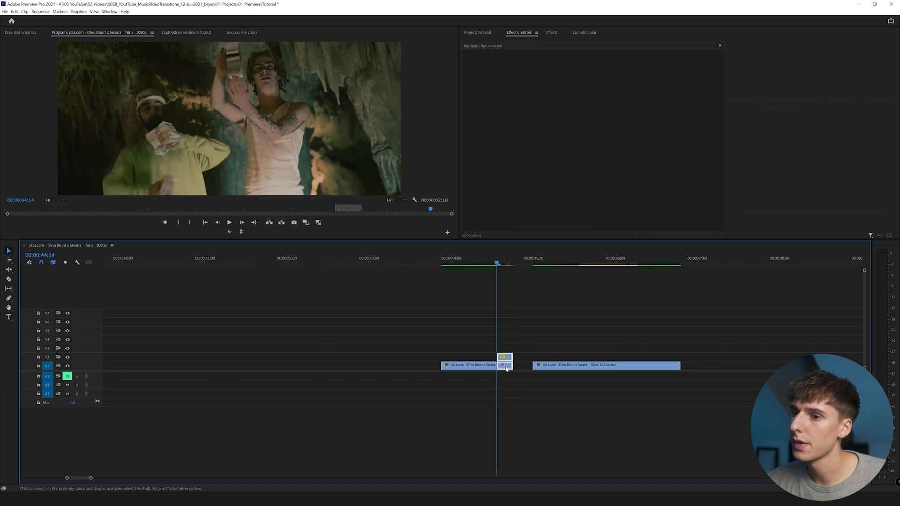
{"action": "right_click", "coordinate": [506, 369]}
{"action": "left_click", "coordinate": [552, 216]}
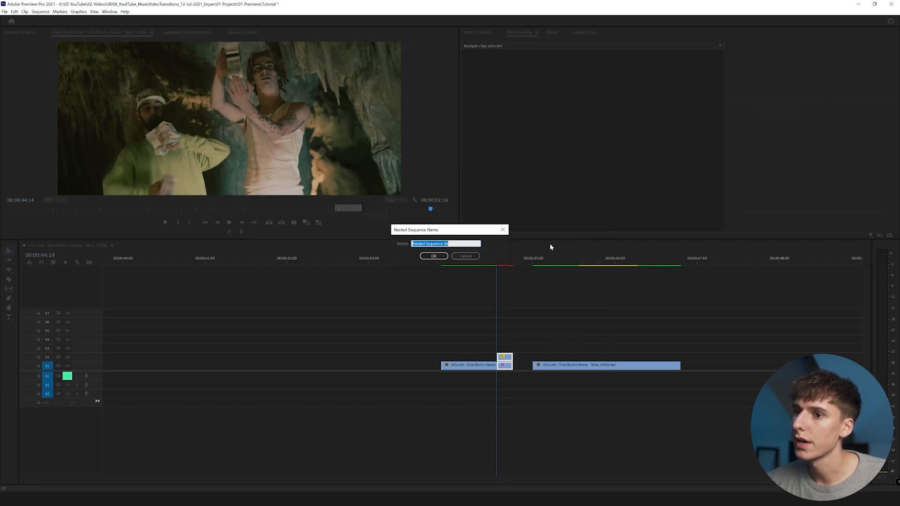
{"action": "type", "text": "Turb"}
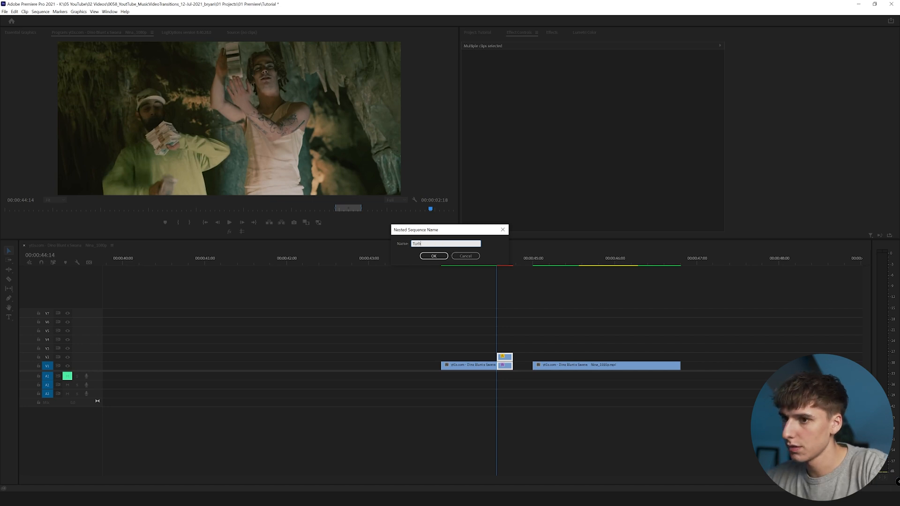
{"action": "key", "text": "Return"}
Keyframe the Turb nest's Scale from 100 at 00:00:44:14 to about 111 at 00:00:44:16.
{"action": "left_click", "coordinate": [482, 76]}
{"action": "key", "text": "Right"}
{"action": "key", "text": "Right"}
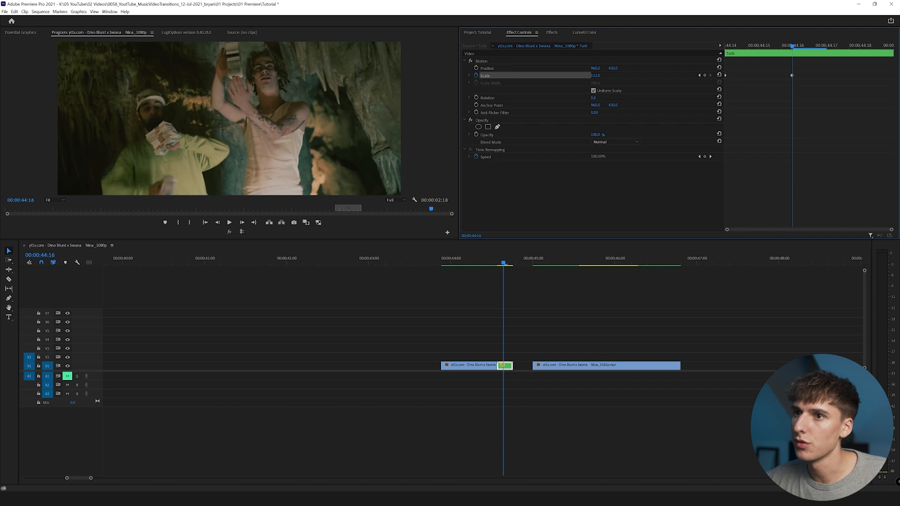
Mark a playback range from just before the first clip to the start of the last clip, and play back the freeze effect.
{"action": "left_click", "coordinate": [431, 263]}
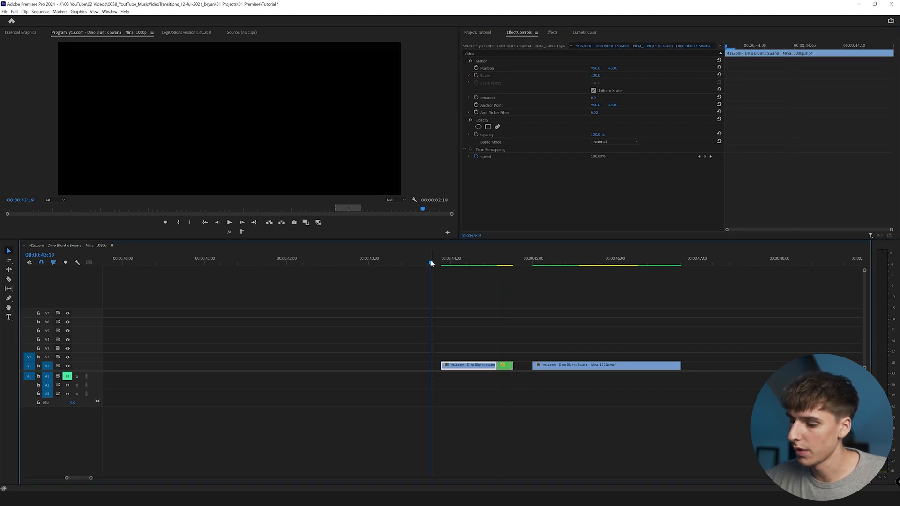
{"action": "key", "text": "i"}
{"action": "key", "text": "space"}
{"action": "left_click", "coordinate": [484, 260]}
{"action": "key", "text": "space"}
{"action": "left_click", "coordinate": [486, 260]}
{"action": "left_click", "coordinate": [487, 260]}
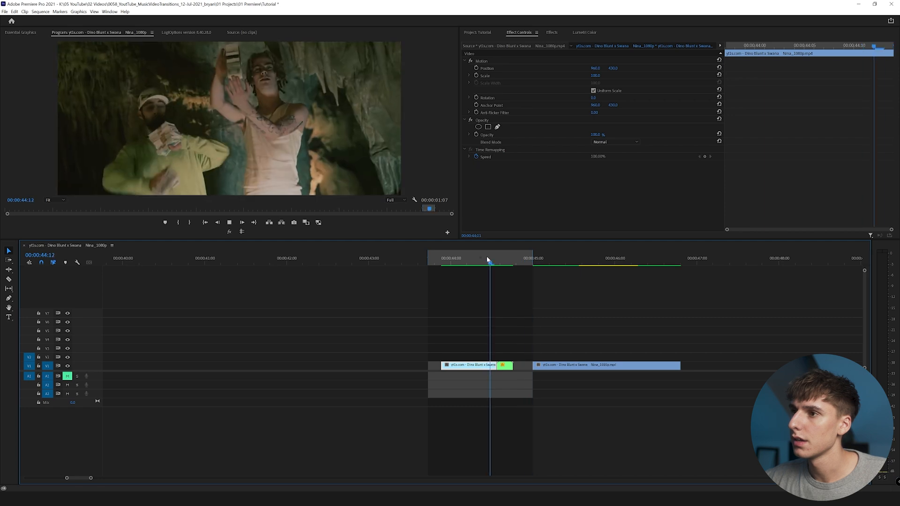
{"action": "left_click", "coordinate": [488, 260]}
{"action": "left_click", "coordinate": [500, 261]}
{"action": "key", "text": "space"}
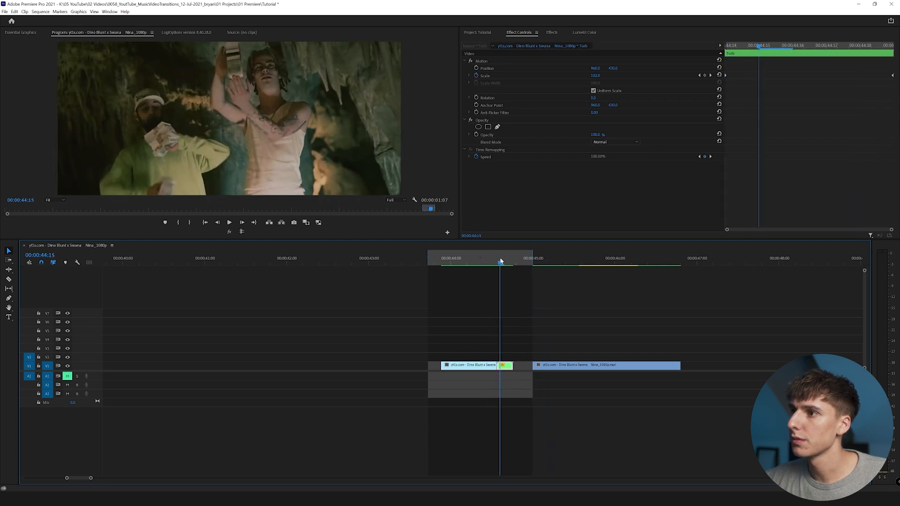
Export the frame at 00:00:44:14 as a PNG named transitionScreen, without importing it into the project.
{"action": "key", "text": "Left"}
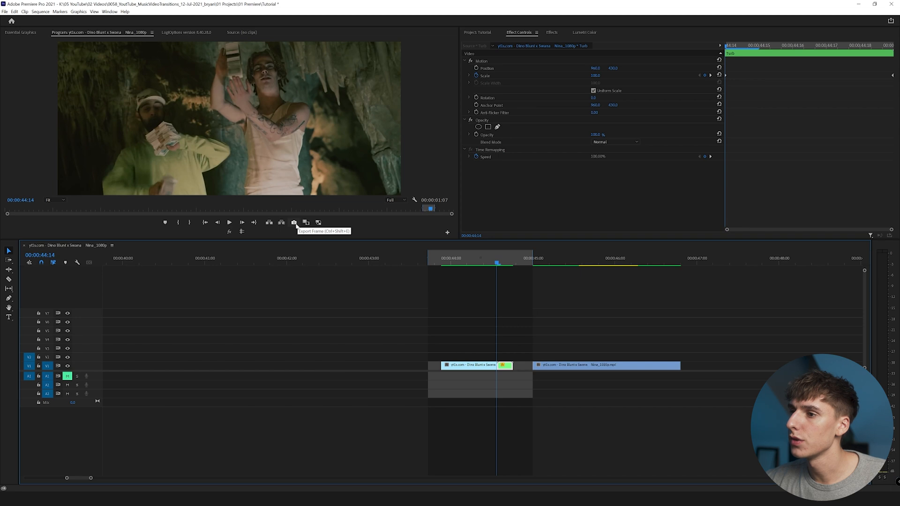
{"action": "left_click", "coordinate": [447, 233]}
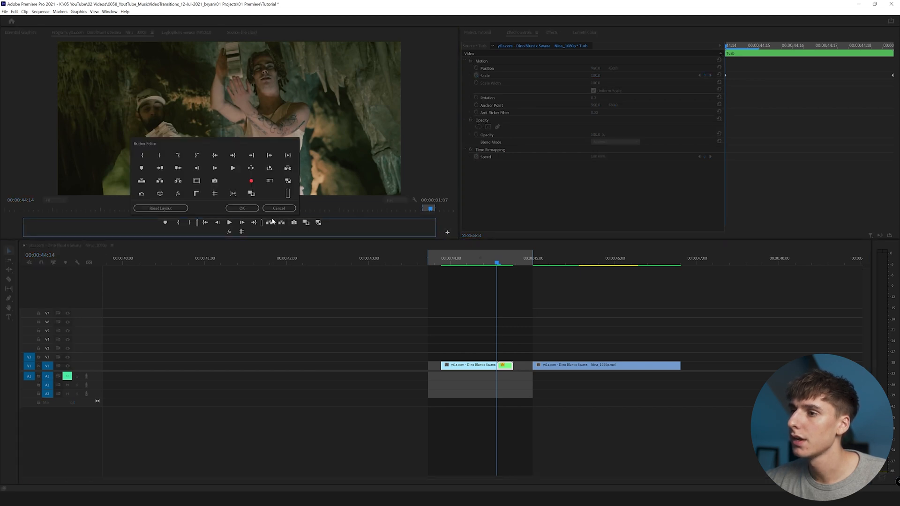
{"action": "left_click", "coordinate": [279, 208]}
{"action": "left_click", "coordinate": [294, 222]}
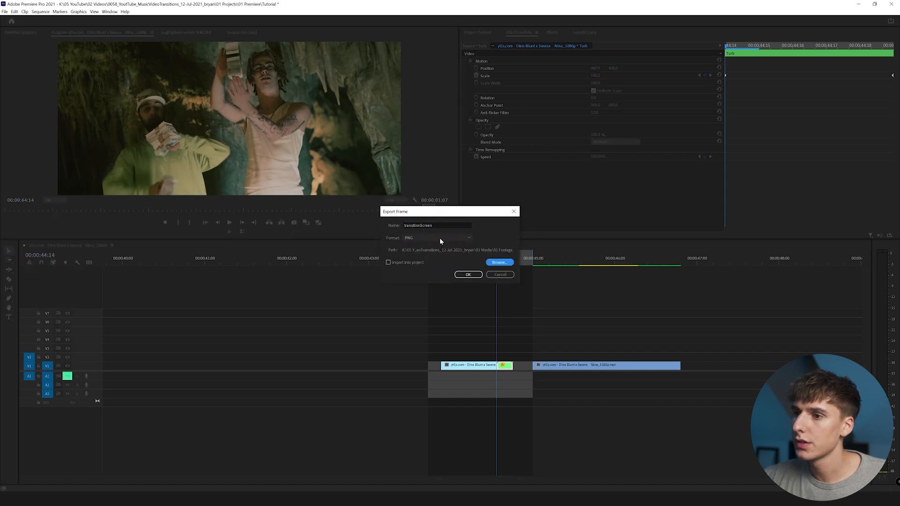
{"action": "left_click", "coordinate": [442, 238]}
{"action": "left_click", "coordinate": [414, 284]}
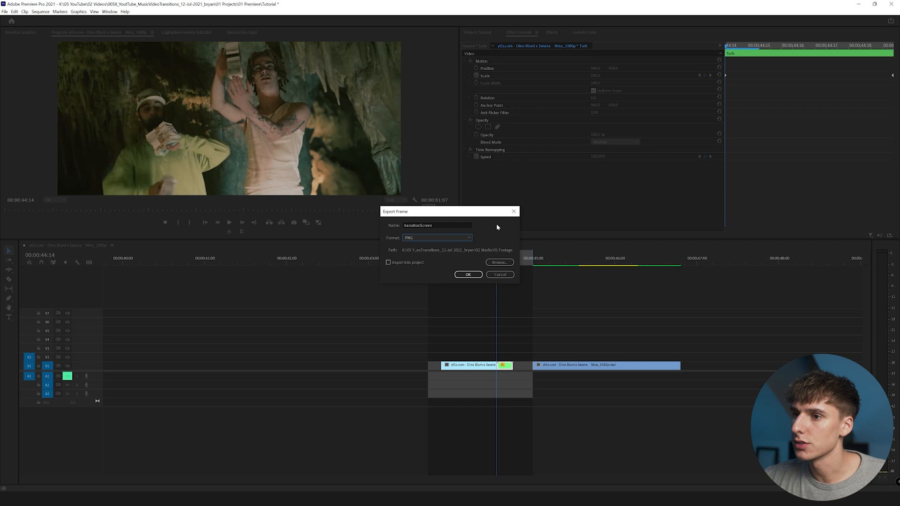
{"action": "left_click", "coordinate": [468, 274]}
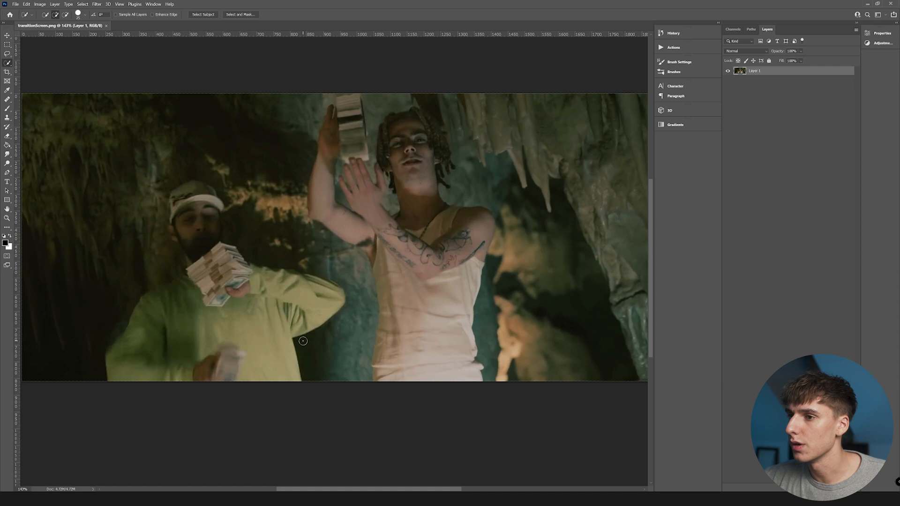
In Photoshop, lasso the man with raised arms in transitionScreen.png, replace him with a Content-Aware fill at 100% opacity, and deselect.
{"action": "left_click", "coordinate": [7, 54]}
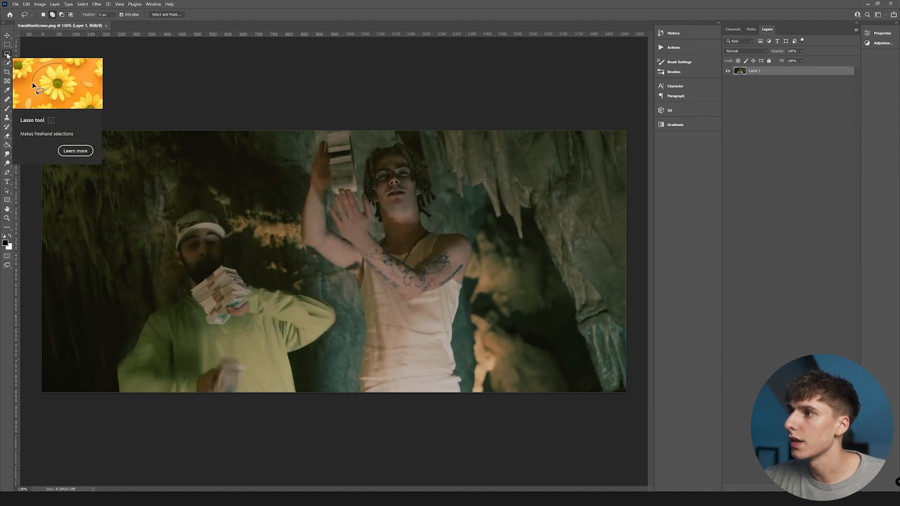
{"action": "mouse_move", "coordinate": [466, 399]}
{"action": "left_mouse_down"}
{"action": "mouse_move", "coordinate": [474, 239]}
{"action": "mouse_move", "coordinate": [441, 222]}
{"action": "mouse_move", "coordinate": [439, 185]}
{"action": "mouse_move", "coordinate": [411, 142]}
{"action": "mouse_move", "coordinate": [365, 143]}
{"action": "mouse_move", "coordinate": [348, 125]}
{"action": "mouse_move", "coordinate": [318, 130]}
{"action": "mouse_move", "coordinate": [306, 139]}
{"action": "mouse_move", "coordinate": [295, 234]}
{"action": "mouse_move", "coordinate": [354, 291]}
{"action": "mouse_move", "coordinate": [353, 405]}
{"action": "mouse_move", "coordinate": [458, 426]}
{"action": "left_mouse_up"}
{"action": "right_click", "coordinate": [418, 280]}
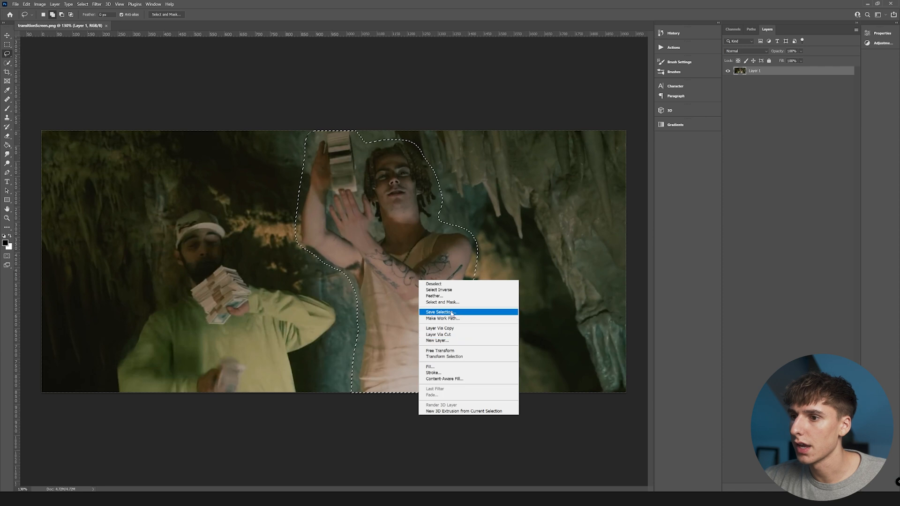
{"action": "left_click", "coordinate": [433, 367]}
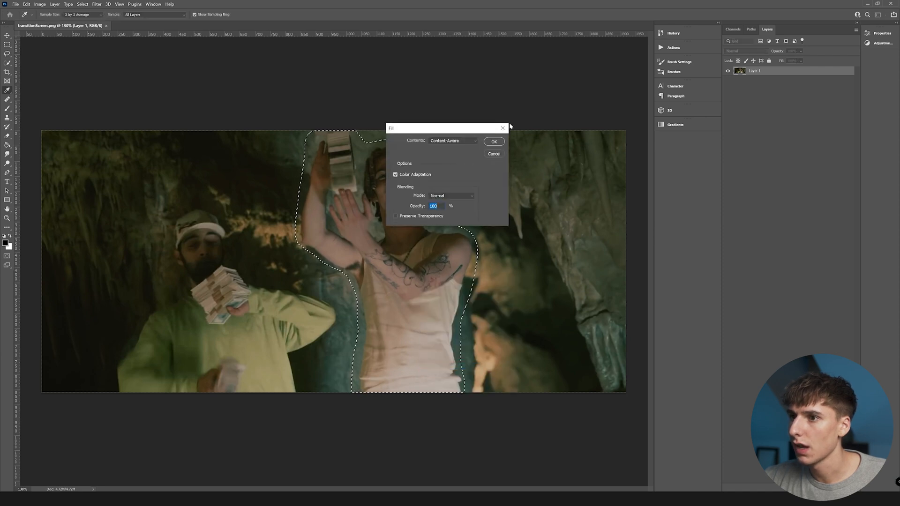
{"action": "left_click", "coordinate": [493, 143]}
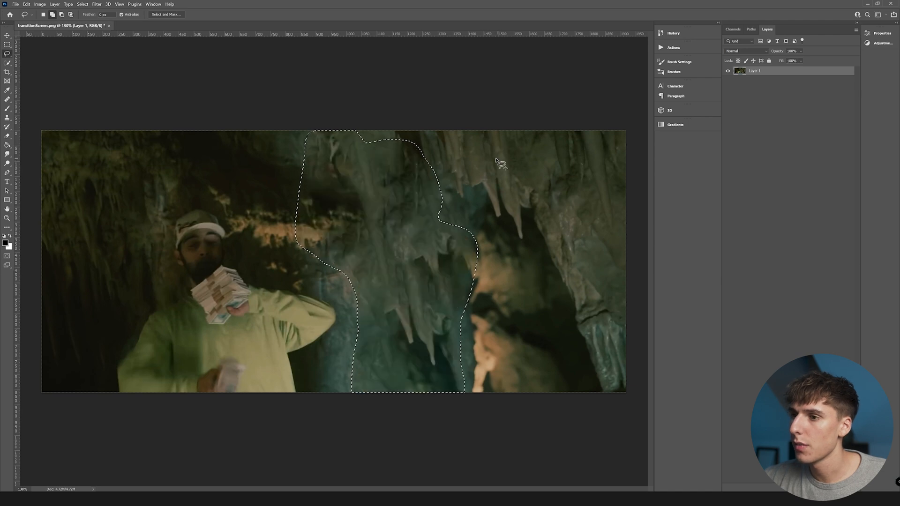
{"action": "key", "text": "ctrl+d"}
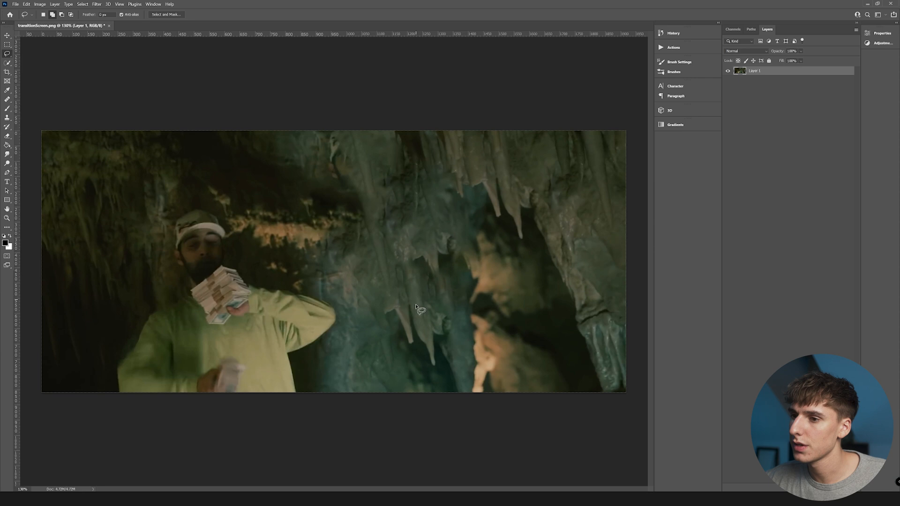
Lasso the man in the green sweater, replace him with a Content-Aware fill, and deselect.
{"action": "scroll", "coordinate": [443, 270], "scroll_direction": "down", "scroll_amount": 5}
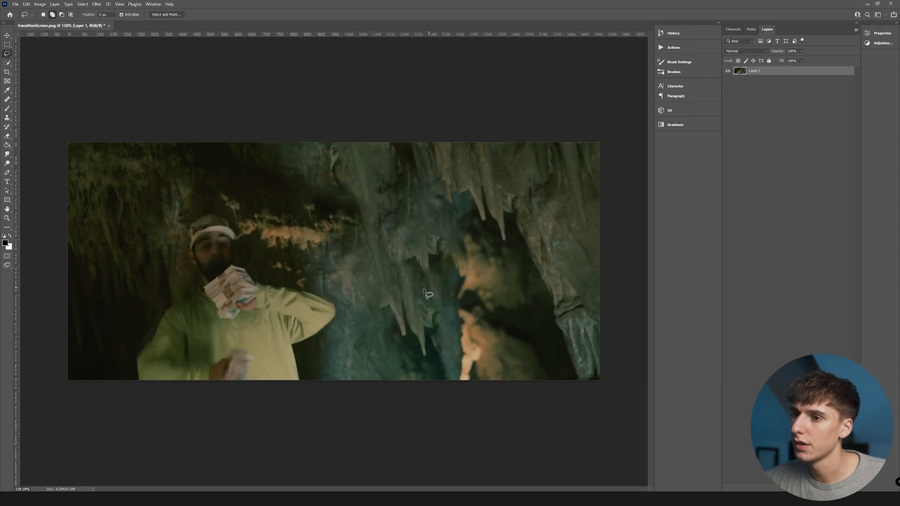
{"action": "scroll", "coordinate": [301, 317], "scroll_direction": "up", "scroll_amount": 2}
{"action": "scroll", "coordinate": [302, 317], "scroll_direction": "up", "scroll_amount": 3}
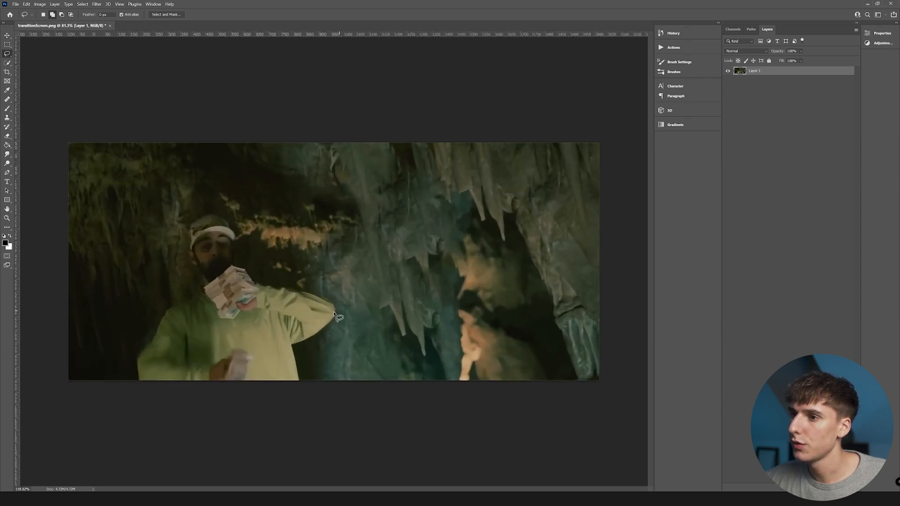
{"action": "mouse_move", "coordinate": [315, 395]}
{"action": "left_mouse_down"}
{"action": "mouse_move", "coordinate": [314, 369]}
{"action": "mouse_move", "coordinate": [345, 342]}
{"action": "mouse_move", "coordinate": [348, 307]}
{"action": "mouse_move", "coordinate": [266, 275]}
{"action": "mouse_move", "coordinate": [212, 203]}
{"action": "mouse_move", "coordinate": [171, 209]}
{"action": "mouse_move", "coordinate": [158, 236]}
{"action": "mouse_move", "coordinate": [160, 273]}
{"action": "mouse_move", "coordinate": [122, 308]}
{"action": "mouse_move", "coordinate": [98, 416]}
{"action": "left_mouse_up"}
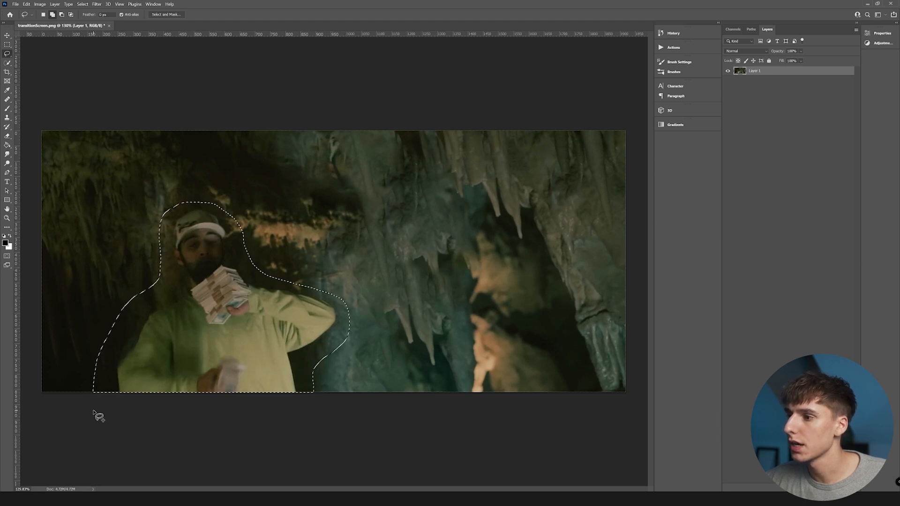
{"action": "right_click", "coordinate": [229, 332]}
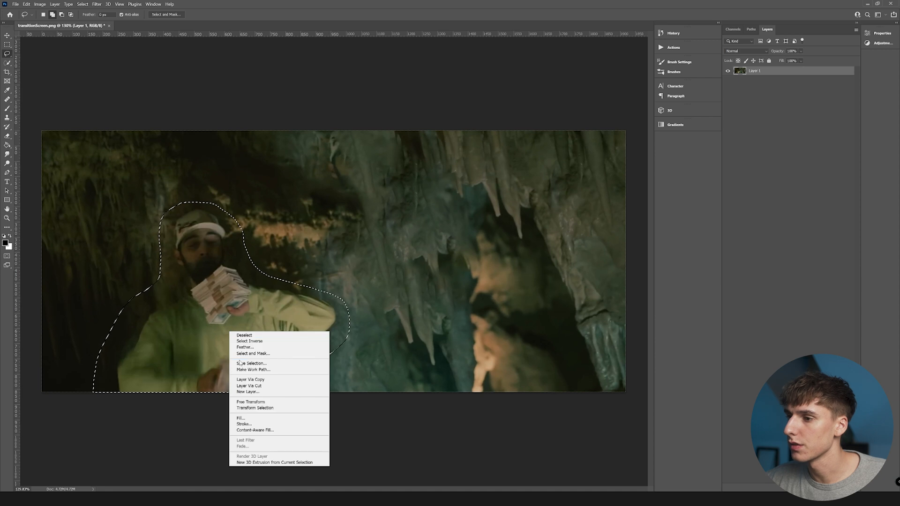
{"action": "left_click", "coordinate": [240, 418]}
{"action": "left_click", "coordinate": [494, 142]}
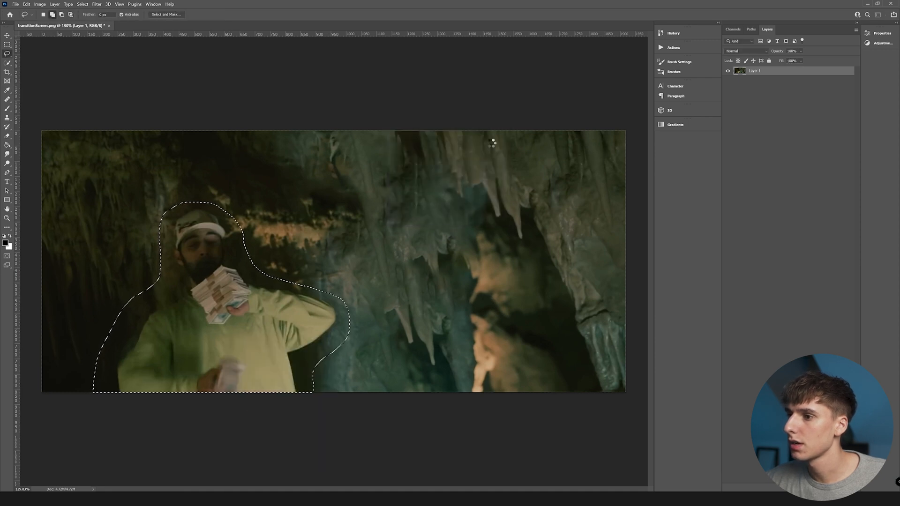
{"action": "scroll", "coordinate": [433, 300], "scroll_direction": "down", "scroll_amount": 1}
{"action": "key", "text": "ctrl+d"}
Save a PNG copy of the people-free plate in the 01 Footage folder under a new background file name.
{"action": "left_click", "coordinate": [18, 6]}
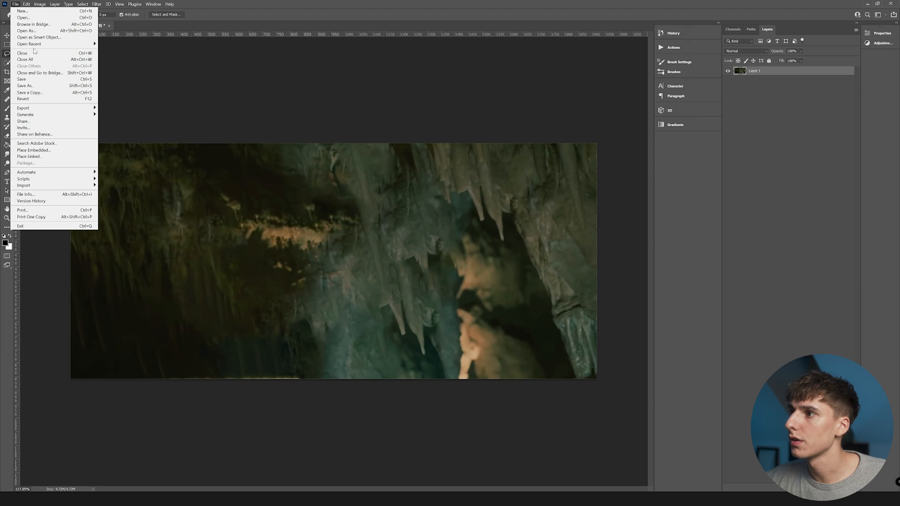
{"action": "left_click", "coordinate": [28, 87]}
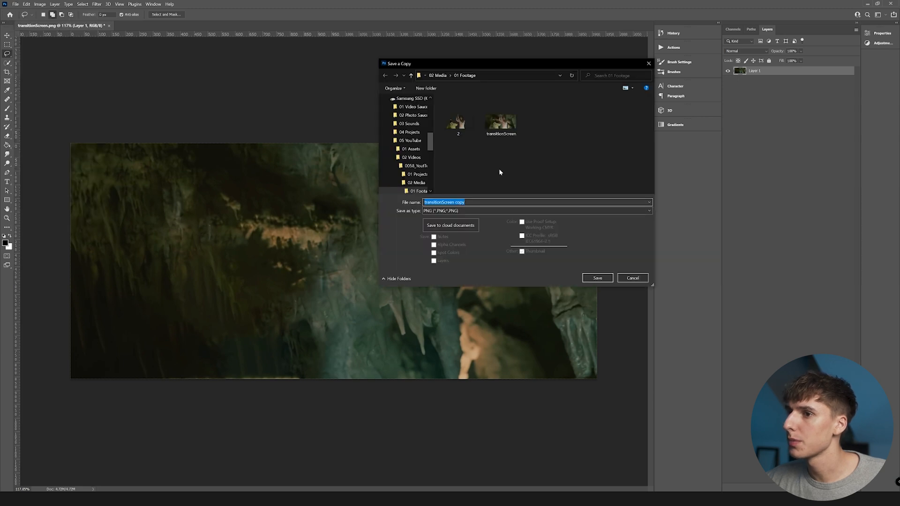
{"action": "type", "text": "Backgro"}
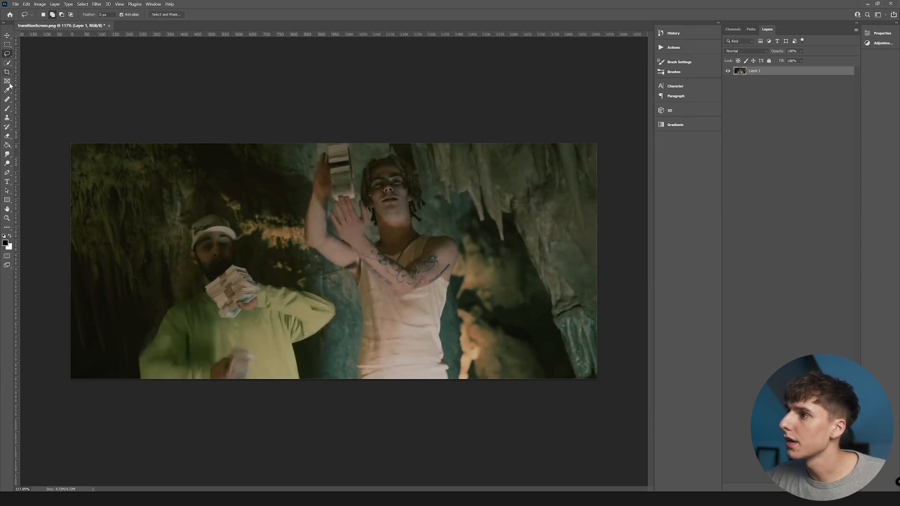
With the Pen tool, start a path at the image's lower edge and trace up the right side of the standing man's white tank top.
{"action": "left_click", "coordinate": [7, 173]}
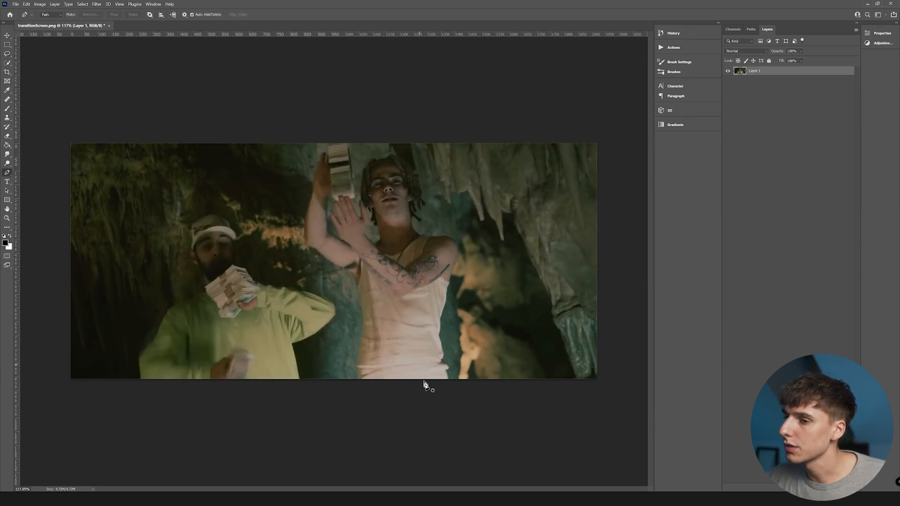
{"action": "scroll", "coordinate": [428, 375], "scroll_direction": "up", "scroll_amount": 2}
{"action": "scroll", "coordinate": [445, 372], "scroll_direction": "up", "scroll_amount": 3}
{"action": "left_click", "coordinate": [489, 398]}
{"action": "left_click", "coordinate": [483, 369]}
{"action": "left_click", "coordinate": [489, 361]}
{"action": "left_click", "coordinate": [489, 350]}
{"action": "left_click", "coordinate": [483, 347]}
{"action": "left_click", "coordinate": [469, 338]}
{"action": "left_click", "coordinate": [474, 318]}
{"action": "left_click", "coordinate": [468, 293]}
{"action": "left_click", "coordinate": [465, 271]}
{"action": "left_click", "coordinate": [457, 248]}
{"action": "left_click", "coordinate": [462, 235]}
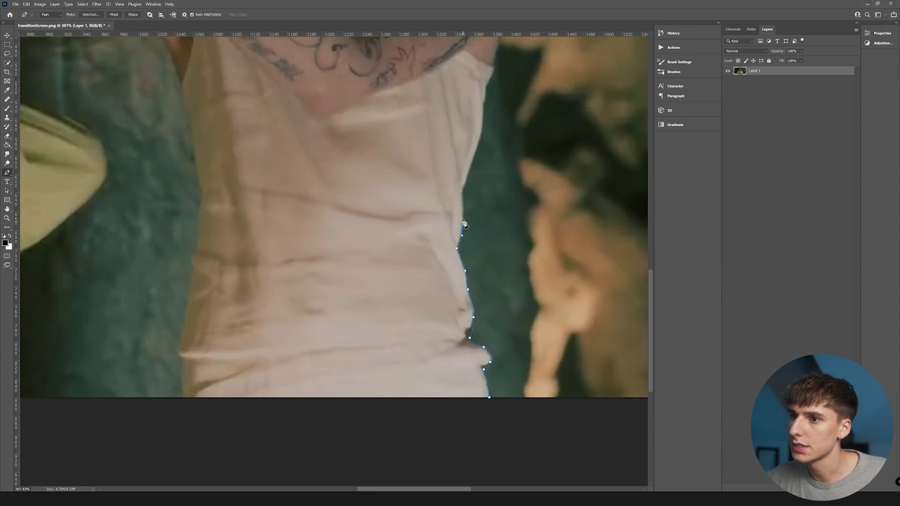
{"action": "left_click", "coordinate": [462, 192]}
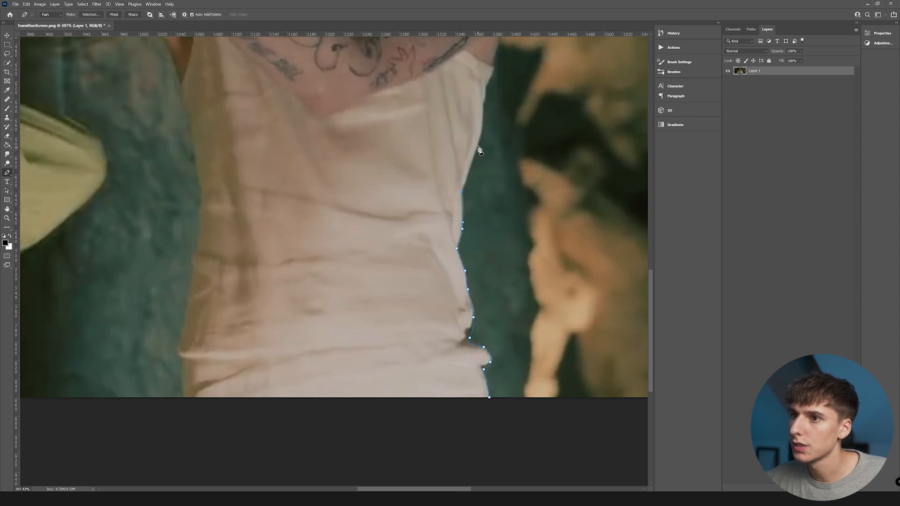
Continue the path around the standing man's upper arm, over his shoulder and up the side of his neck.
{"action": "key", "text": "h"}
{"action": "left_click_drag", "start_coordinate": [500, 60], "coordinate": [317, 132]}
{"action": "left_click_drag", "start_coordinate": [265, 122], "coordinate": [271, 126]}
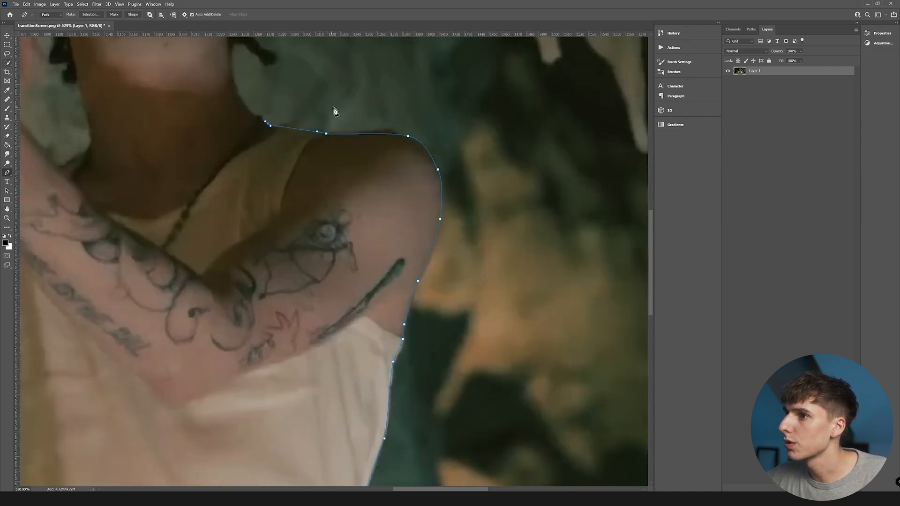
{"action": "left_click", "coordinate": [235, 90]}
{"action": "left_click", "coordinate": [231, 73]}
{"action": "left_click_drag", "start_coordinate": [232, 47], "coordinate": [262, 62]}
{"action": "left_click", "coordinate": [235, 43]}
{"action": "left_click_drag", "start_coordinate": [268, 66], "coordinate": [381, 101]}
Trace the path around the loose hair strands on the right side of the standing man's neck and face.
{"action": "key", "text": "h"}
{"action": "left_click", "coordinate": [397, 384]}
{"action": "left_click", "coordinate": [387, 359]}
{"action": "left_click", "coordinate": [385, 336]}
{"action": "left_click", "coordinate": [392, 333]}
{"action": "left_click", "coordinate": [398, 337]}
{"action": "left_click", "coordinate": [402, 357]}
{"action": "left_click", "coordinate": [410, 373]}
{"action": "left_click", "coordinate": [418, 367]}
{"action": "left_click", "coordinate": [416, 337]}
{"action": "left_click", "coordinate": [434, 354]}
{"action": "left_click", "coordinate": [422, 326]}
{"action": "left_click", "coordinate": [418, 306]}
{"action": "left_click", "coordinate": [419, 286]}
Extend the path up the right side of his hair to the crown, and undo the last anchor point.
{"action": "left_click", "coordinate": [403, 230]}
{"action": "left_click", "coordinate": [402, 217]}
{"action": "left_click", "coordinate": [392, 214]}
{"action": "left_click", "coordinate": [357, 159]}
{"action": "left_click", "coordinate": [343, 148]}
{"action": "left_click", "coordinate": [324, 134]}
{"action": "left_click", "coordinate": [310, 130]}
{"action": "left_click", "coordinate": [298, 128]}
{"action": "left_click", "coordinate": [290, 124]}
{"action": "left_click", "coordinate": [280, 125]}
{"action": "left_click", "coordinate": [270, 125]}
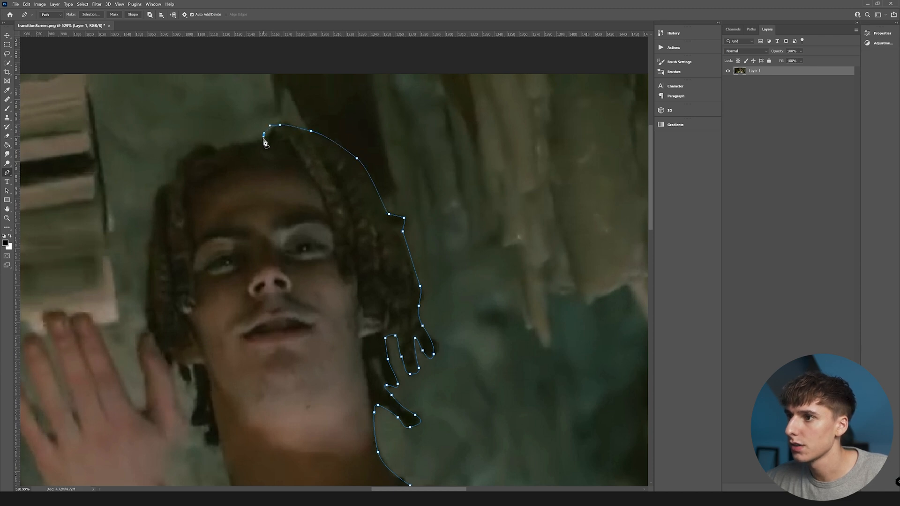
{"action": "key", "text": "ctrl+z"}
Trace the path across the top of his hair and down the left side of his head.
{"action": "left_click", "coordinate": [268, 139]}
{"action": "left_click", "coordinate": [240, 145]}
{"action": "left_click", "coordinate": [219, 148]}
{"action": "left_click", "coordinate": [209, 143]}
{"action": "left_click", "coordinate": [191, 146]}
{"action": "left_click", "coordinate": [177, 161]}
{"action": "left_click", "coordinate": [174, 165]}
{"action": "left_click", "coordinate": [172, 177]}
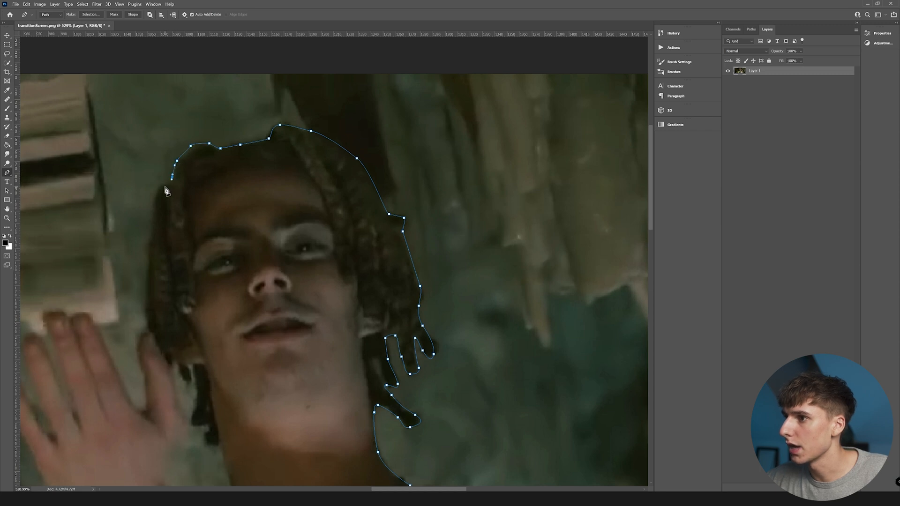
{"action": "left_click", "coordinate": [152, 205]}
{"action": "left_click", "coordinate": [147, 258]}
{"action": "left_click", "coordinate": [143, 307]}
{"action": "left_click", "coordinate": [147, 318]}
Try to cut out the standing man by making a selection from the path, copying it to a new layer and hiding the original.
{"action": "scroll", "coordinate": [148, 334], "scroll_direction": "down", "scroll_amount": 5}
{"action": "right_click", "coordinate": [407, 267]}
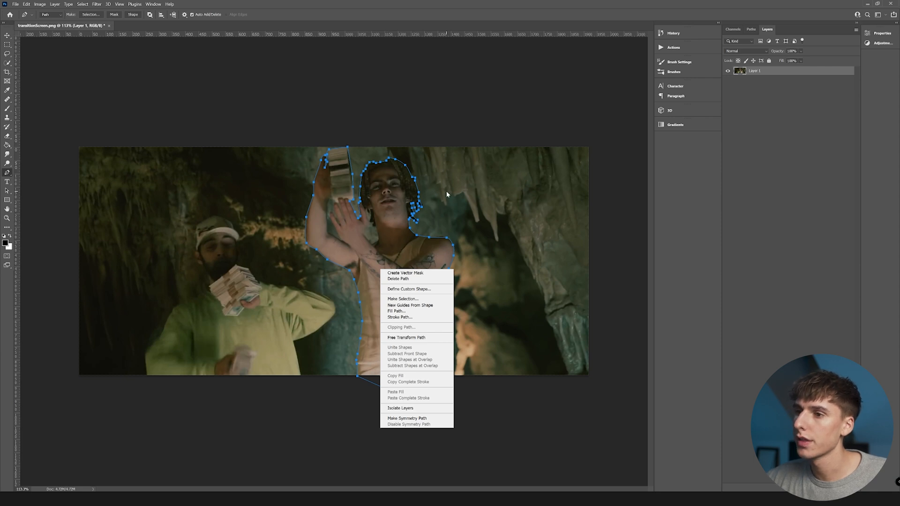
{"action": "left_click", "coordinate": [403, 299]}
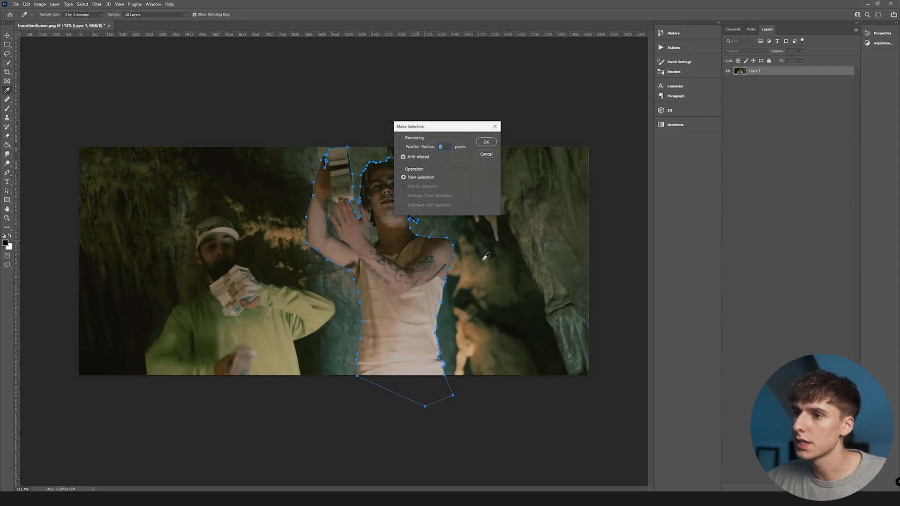
{"action": "left_click", "coordinate": [484, 142]}
{"action": "key", "text": "ctrl+j"}
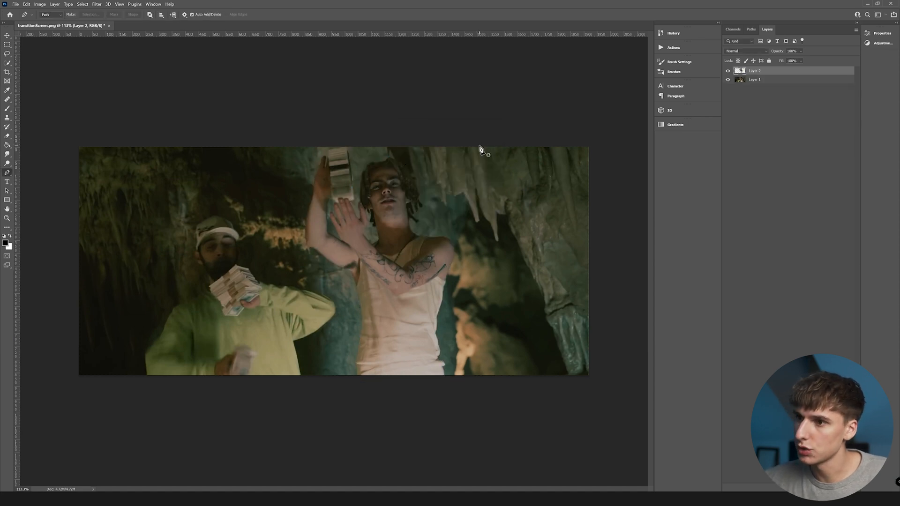
{"action": "left_click", "coordinate": [727, 80]}
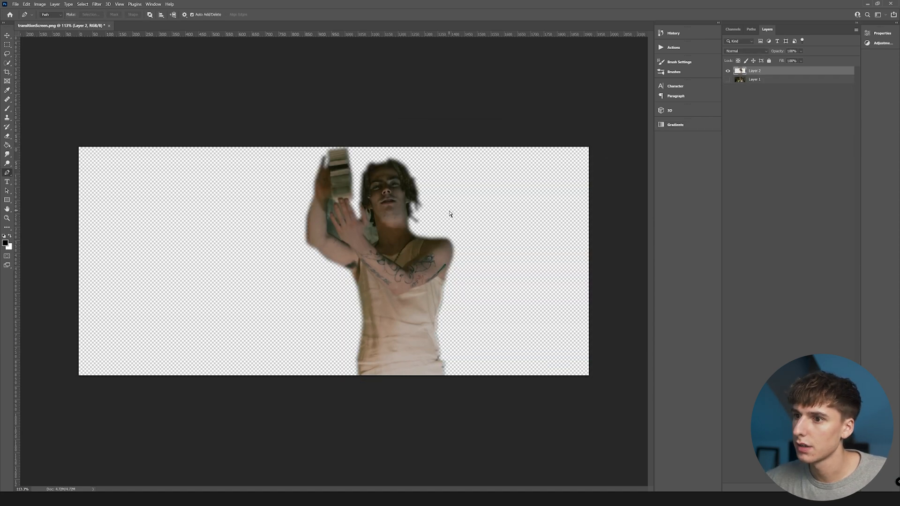
Undo the soft-edged cutout layer and its selection, going back to the pen path.
{"action": "key", "text": "ctrl+z"}
{"action": "key", "text": "ctrl+z"}
{"action": "right_click", "coordinate": [412, 250]}
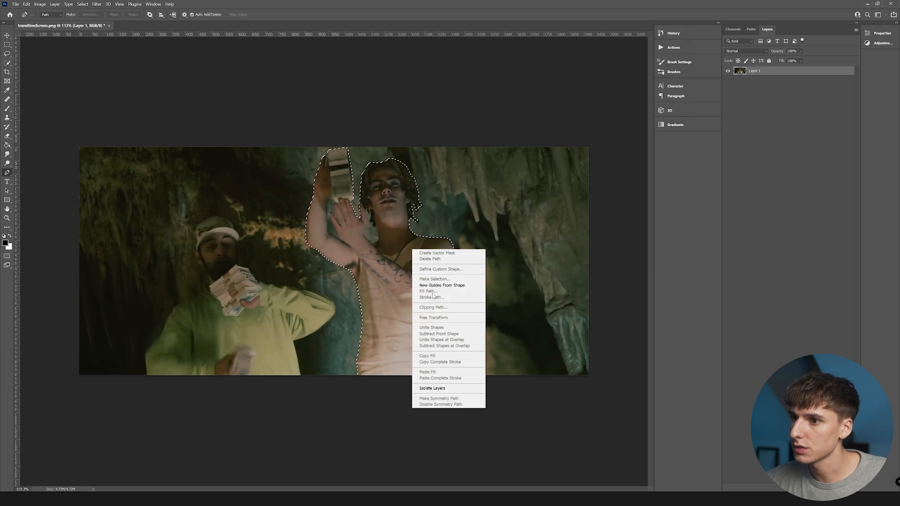
{"action": "right_click", "coordinate": [376, 255]}
{"action": "left_click", "coordinate": [428, 230]}
{"action": "key", "text": "ctrl+z"}
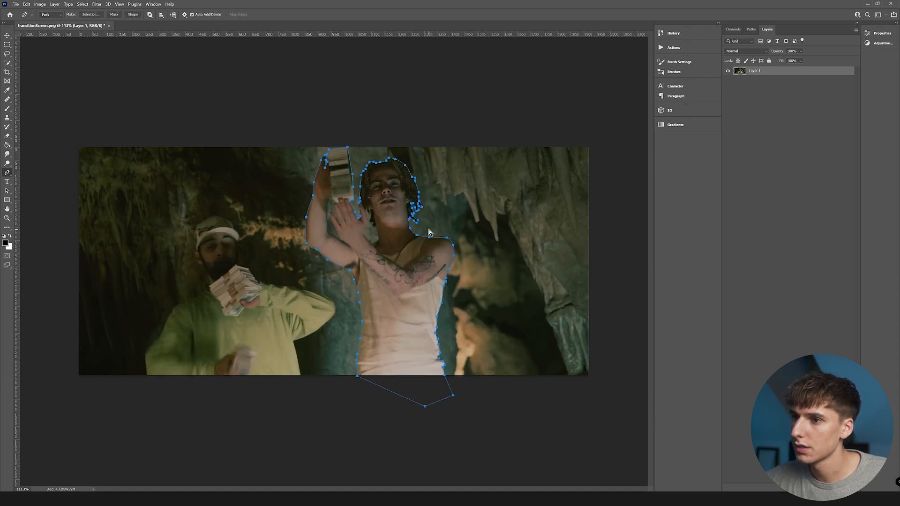
Make a sharper-edged selection from the path, copy the standing man to a new layer, and hide Layer 1.
{"action": "right_click", "coordinate": [416, 243]}
{"action": "left_click", "coordinate": [436, 269]}
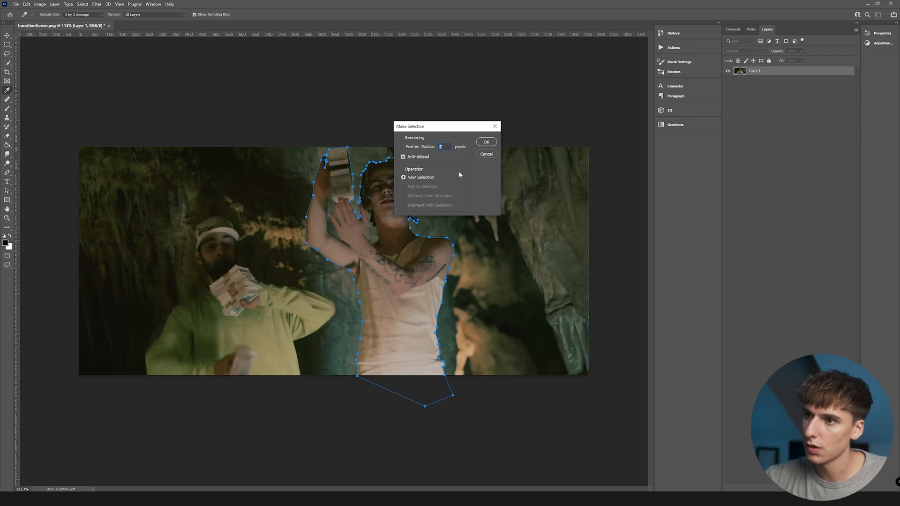
{"action": "left_click", "coordinate": [486, 141]}
{"action": "key", "text": "ctrl+j"}
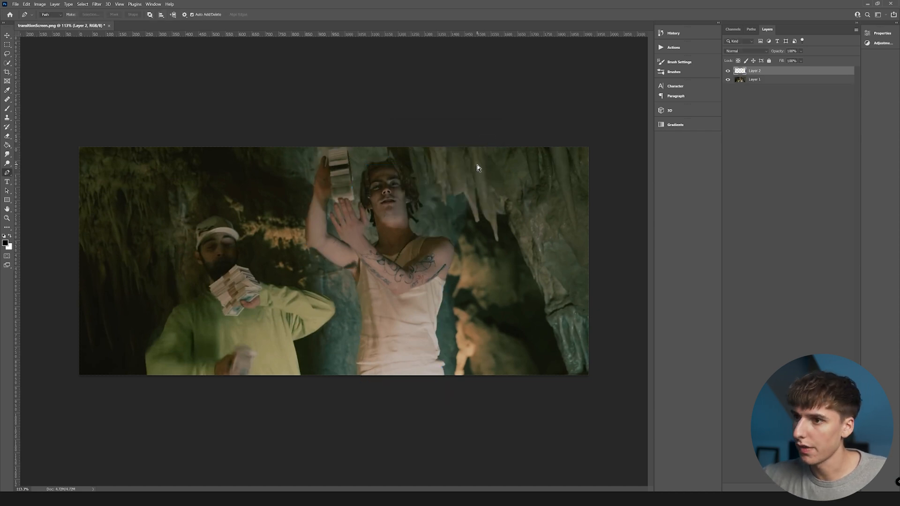
{"action": "left_click", "coordinate": [733, 80]}
{"action": "left_click", "coordinate": [728, 79]}
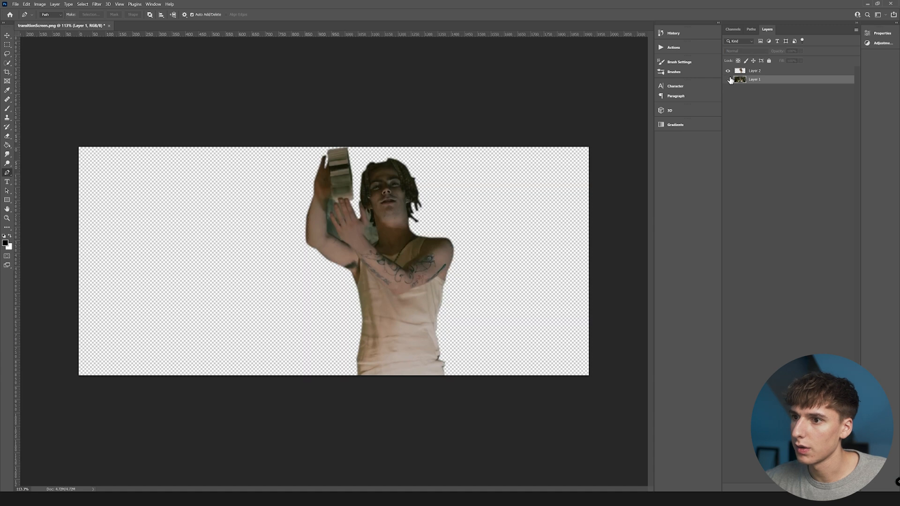
Draw a closed pen path around the leftover background between the standing man's raised arm and his open hand.
{"action": "scroll", "coordinate": [417, 239], "scroll_direction": "down", "scroll_amount": 1}
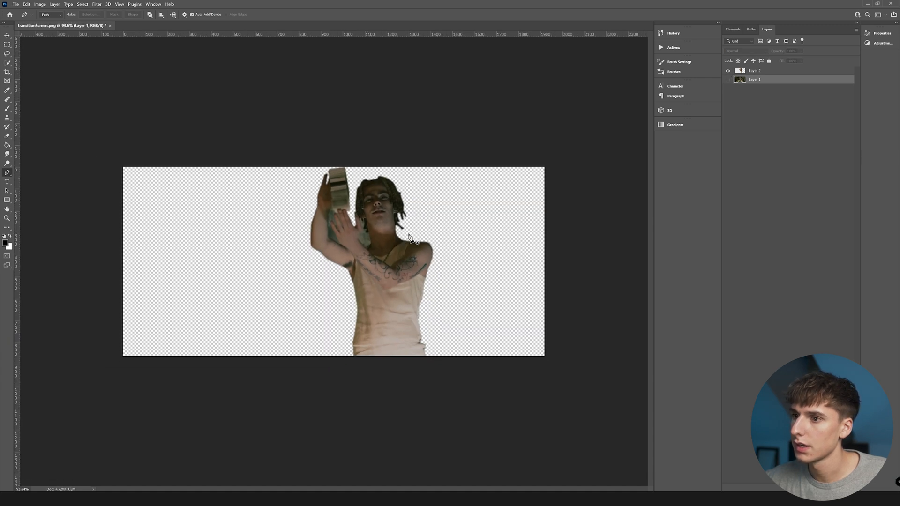
{"action": "scroll", "coordinate": [412, 239], "scroll_direction": "up", "scroll_amount": 5}
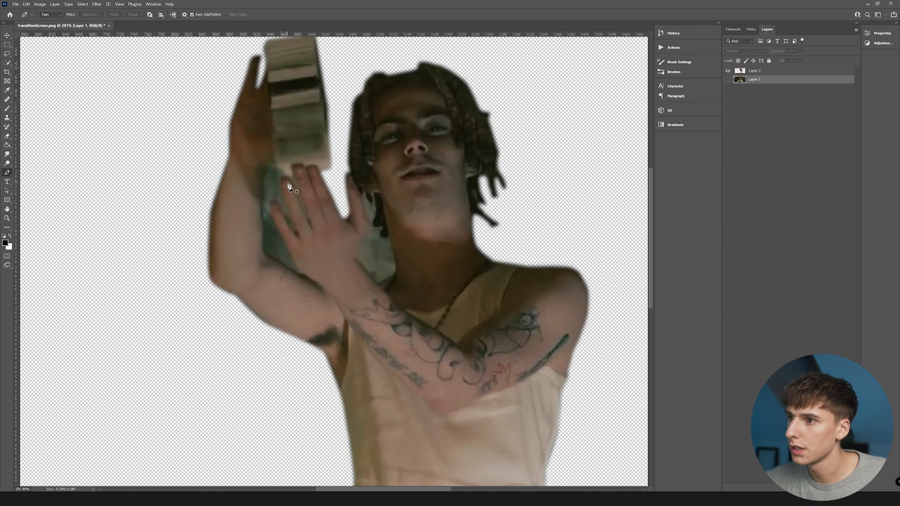
{"action": "left_click", "coordinate": [270, 165]}
{"action": "left_click", "coordinate": [266, 175]}
{"action": "left_click", "coordinate": [264, 185]}
{"action": "left_click", "coordinate": [261, 204]}
{"action": "left_click", "coordinate": [262, 247]}
{"action": "left_click", "coordinate": [288, 268]}
{"action": "left_click", "coordinate": [299, 272]}
{"action": "left_click", "coordinate": [287, 247]}
{"action": "left_click", "coordinate": [270, 216]}
{"action": "left_click", "coordinate": [268, 201]}
{"action": "left_click", "coordinate": [278, 200]}
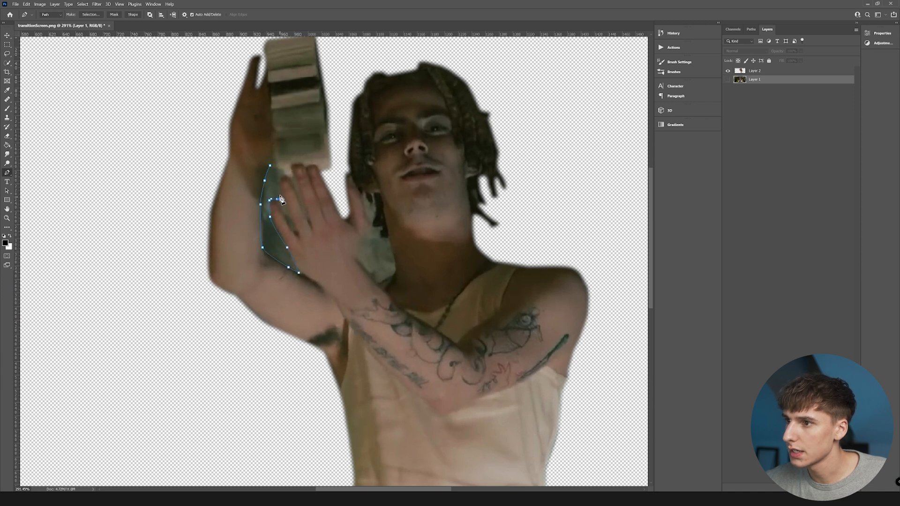
{"action": "left_click", "coordinate": [271, 166]}
Turn the path into a selection, delete that background area from Layer 2, and deselect.
{"action": "right_click", "coordinate": [272, 177]}
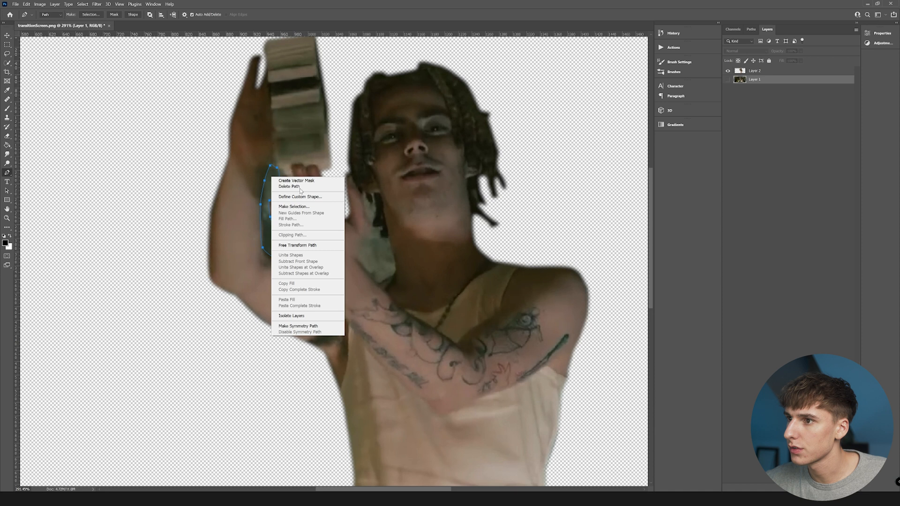
{"action": "left_click", "coordinate": [293, 206]}
{"action": "left_click", "coordinate": [485, 142]}
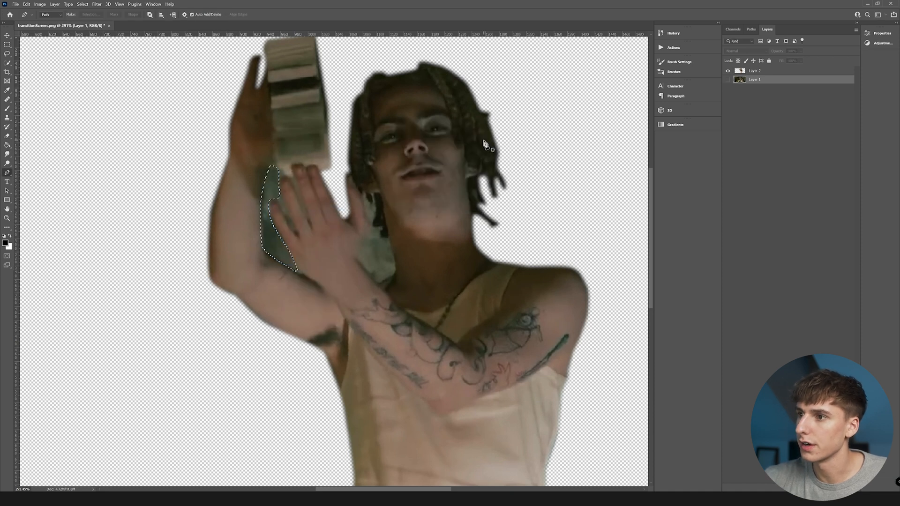
{"action": "left_click", "coordinate": [768, 71]}
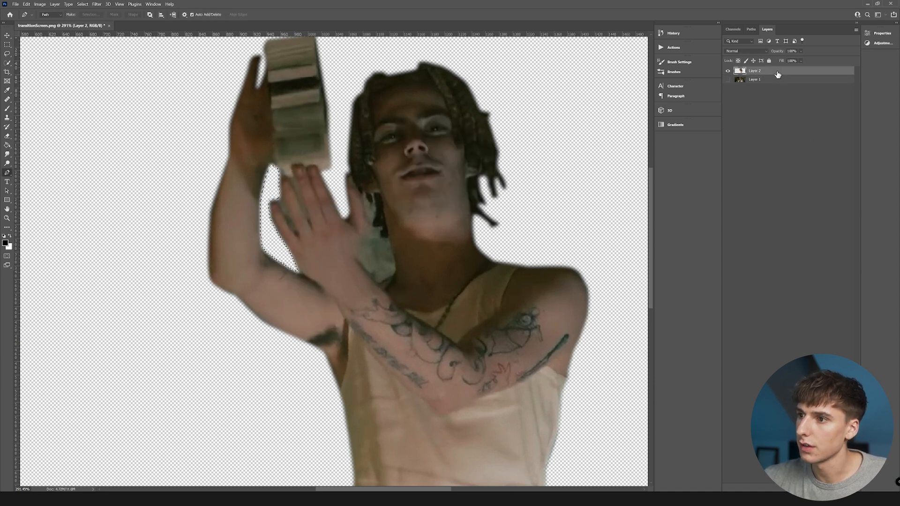
{"action": "key", "text": "Delete"}
{"action": "key", "text": "ctrl+d"}
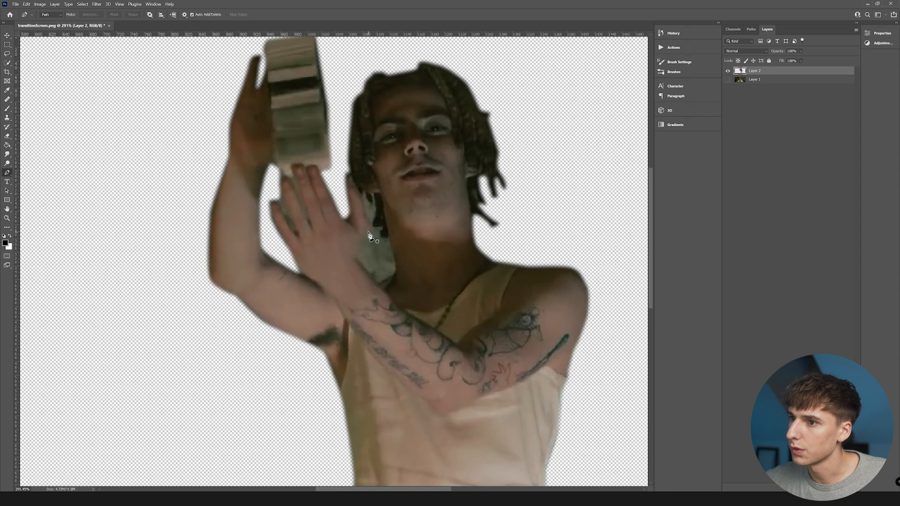
Trace the leftover background between the standing man's hand and neck with the Pen tool and make a selection from it.
{"action": "left_click", "coordinate": [358, 264]}
{"action": "left_click", "coordinate": [378, 284]}
{"action": "left_click", "coordinate": [397, 272]}
{"action": "left_click", "coordinate": [380, 227]}
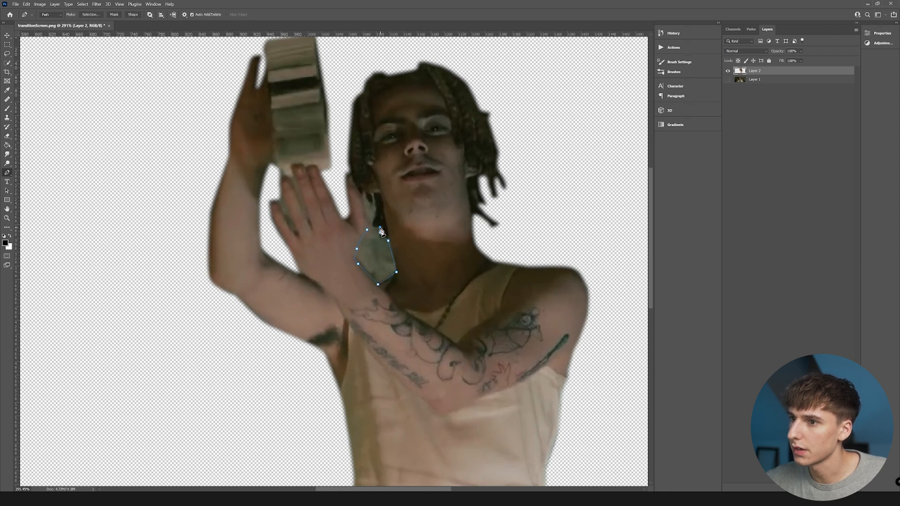
{"action": "right_click", "coordinate": [374, 240]}
{"action": "left_click", "coordinate": [389, 275]}
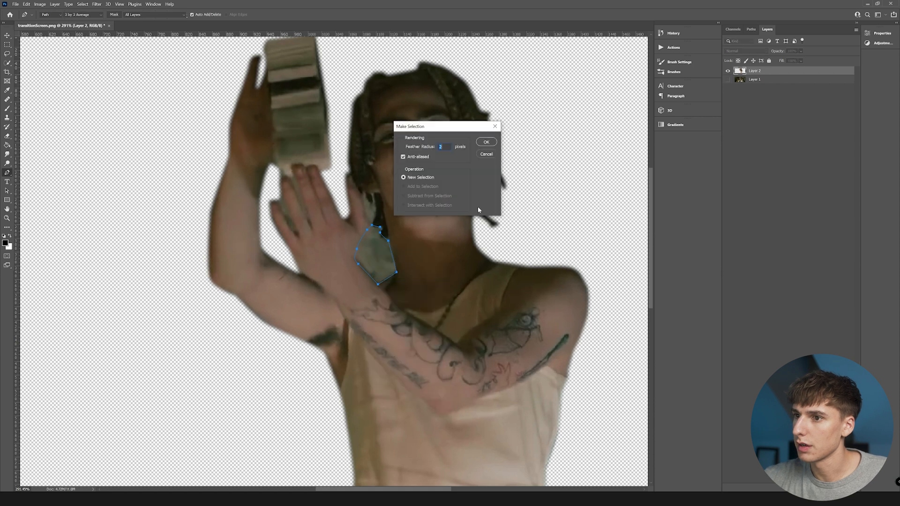
{"action": "left_click", "coordinate": [486, 143]}
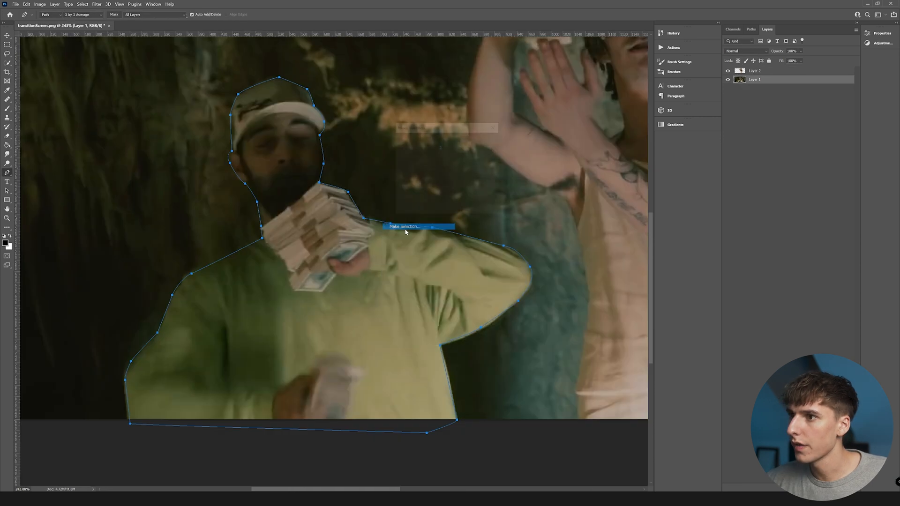
Make a selection from the path around the man in the green sweater, copy him to a new layer, and hide Layer 1.
{"action": "left_click", "coordinate": [485, 142]}
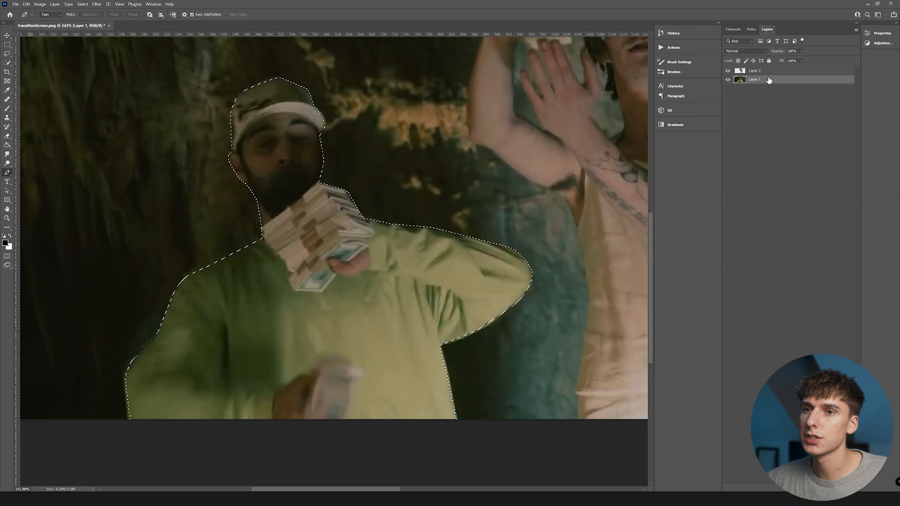
{"action": "key", "text": "ctrl+j"}
{"action": "left_click", "coordinate": [728, 88]}
{"action": "scroll", "coordinate": [321, 331], "scroll_direction": "down", "scroll_amount": 5}
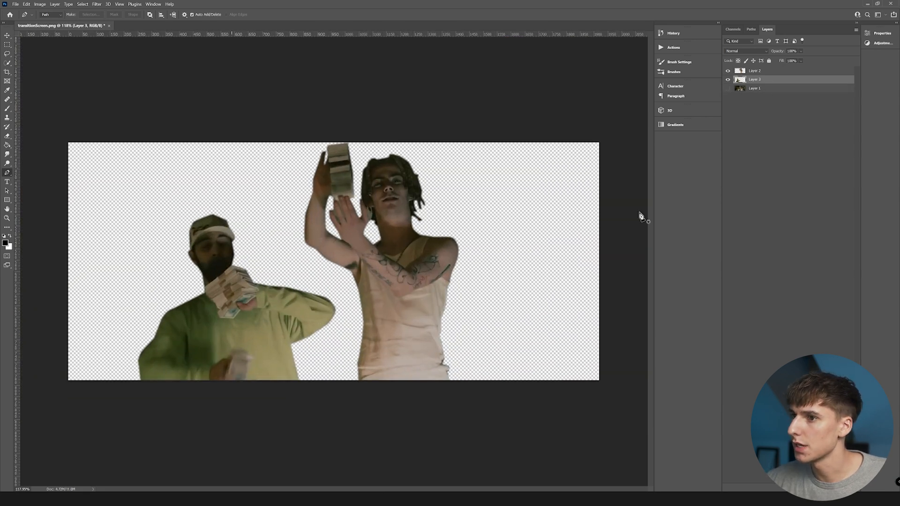
Save a copy of the two performers' cutout as a PNG named Subject in the 01 Footage folder, using the large file size option.
{"action": "left_click", "coordinate": [27, 6]}
{"action": "mouse_move", "coordinate": [15, 4]}
{"action": "left_click", "coordinate": [30, 96]}
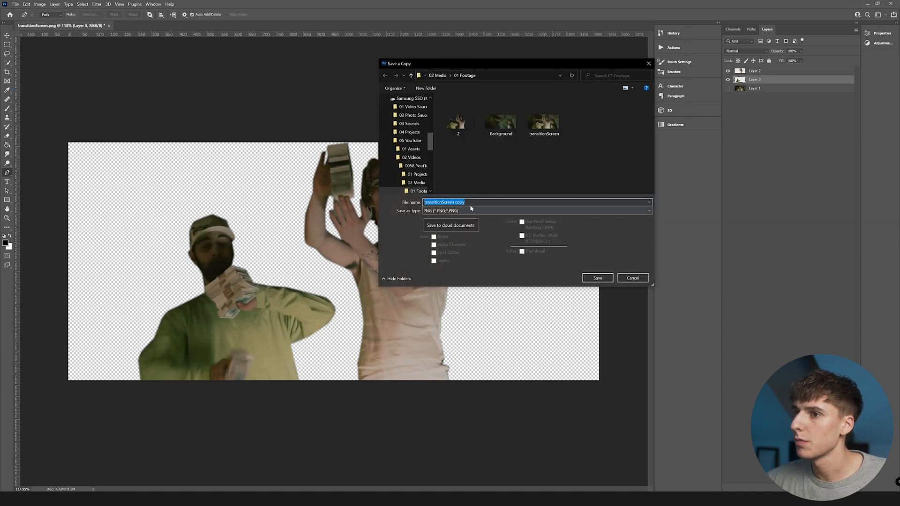
{"action": "type", "text": "Subject"}
{"action": "key", "text": "Return"}
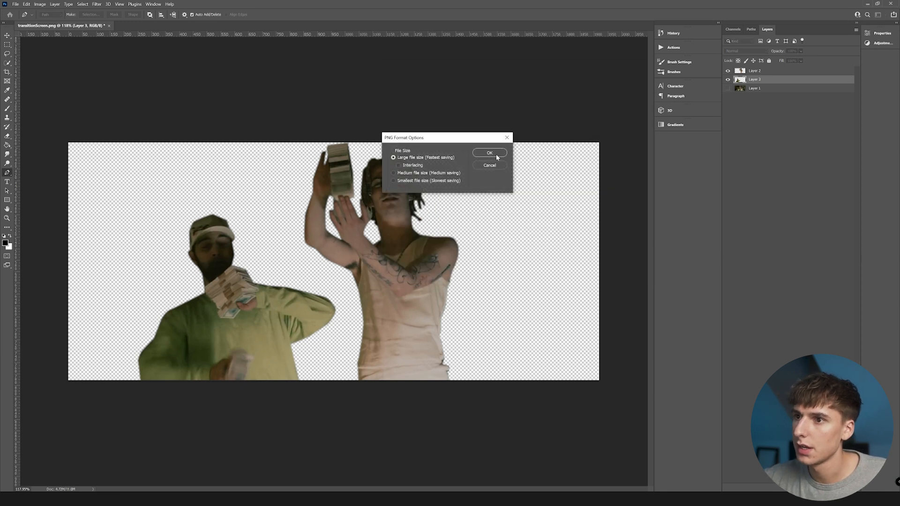
{"action": "left_click", "coordinate": [497, 156]}
Switch to Premiere Pro and import the Background and Subject images from the 01 Footage folder into the project.
{"action": "key", "text": "alt+Tab"}
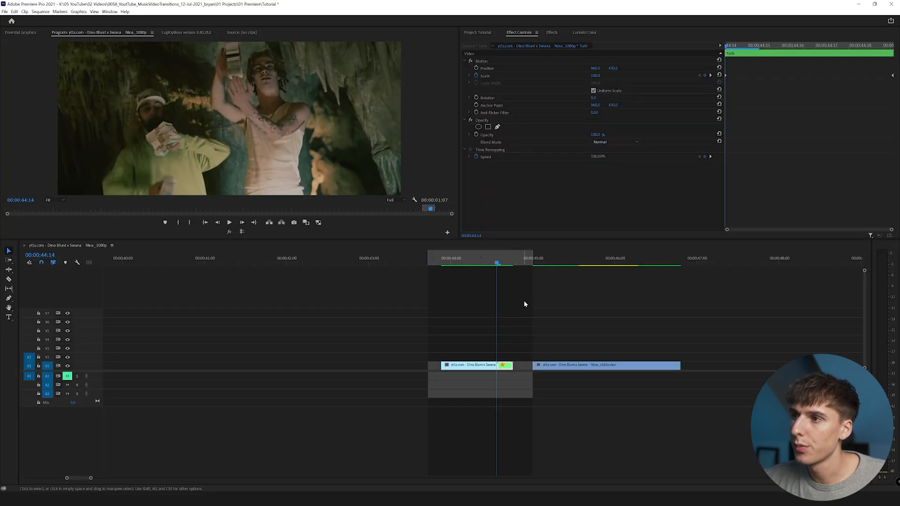
{"action": "key", "text": "ctrl+i"}
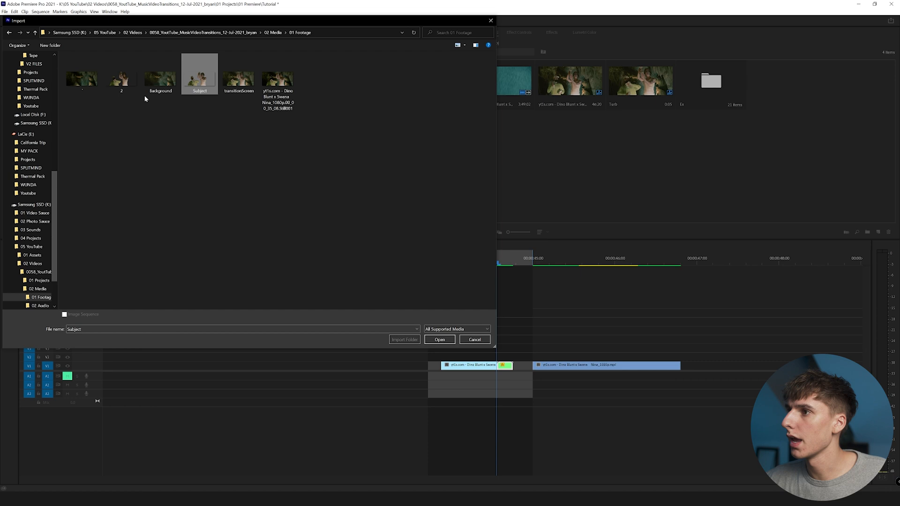
{"action": "left_click", "coordinate": [161, 85], "text": "ctrl"}
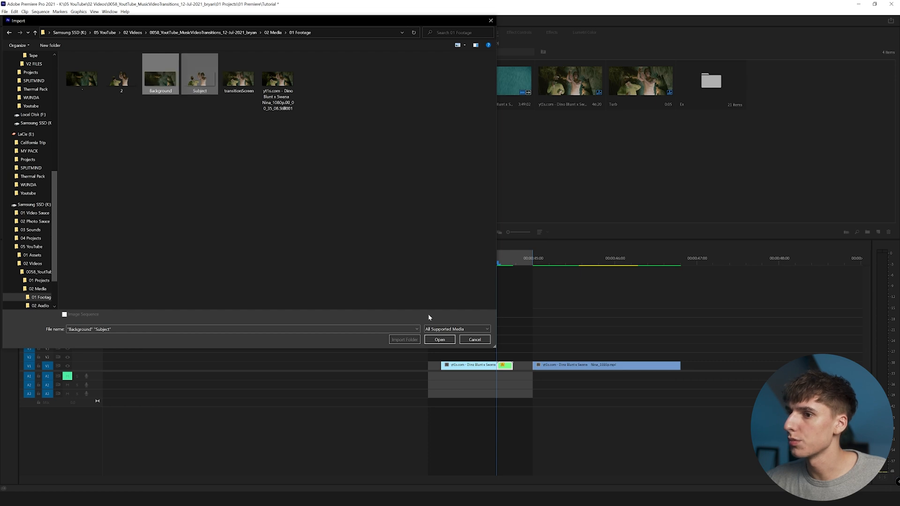
{"action": "left_click", "coordinate": [438, 340]}
Stack Background.png and Subject.png on the two tracks above the short green clip at 00:00:44:14.
{"action": "left_click_drag", "start_coordinate": [499, 361], "coordinate": [504, 358]}
{"action": "left_click_drag", "start_coordinate": [781, 81], "coordinate": [501, 349]}
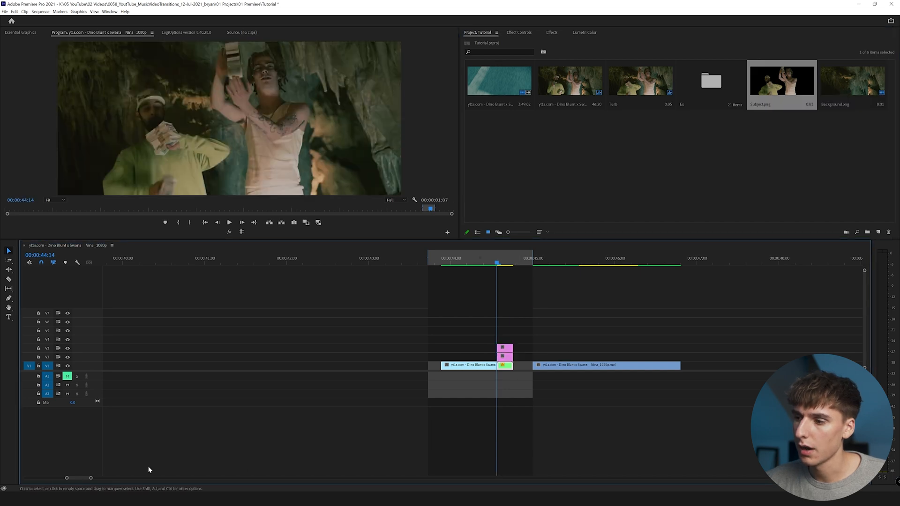
{"action": "left_click_drag", "start_coordinate": [90, 478], "coordinate": [78, 478]}
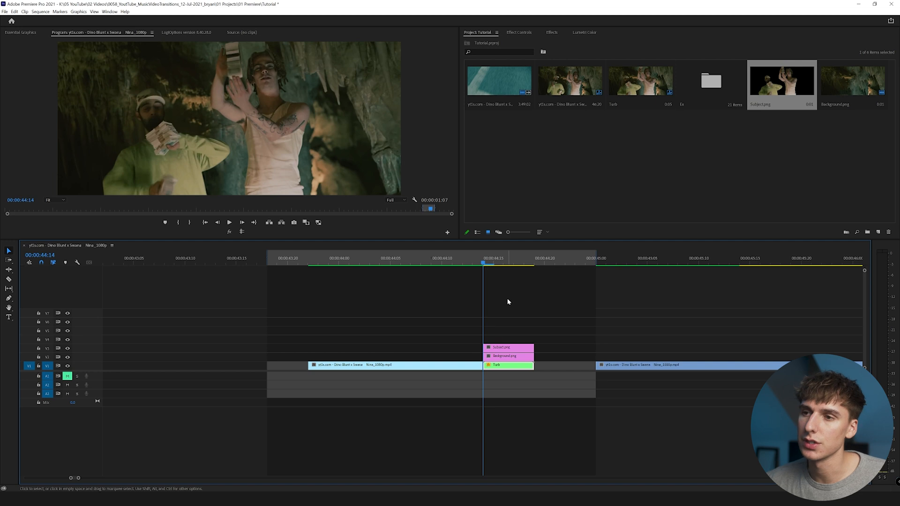
Apply Turbulent Displace to Background.png, with displacement set to Bulge and Amount to 100.
{"action": "left_click", "coordinate": [518, 33]}
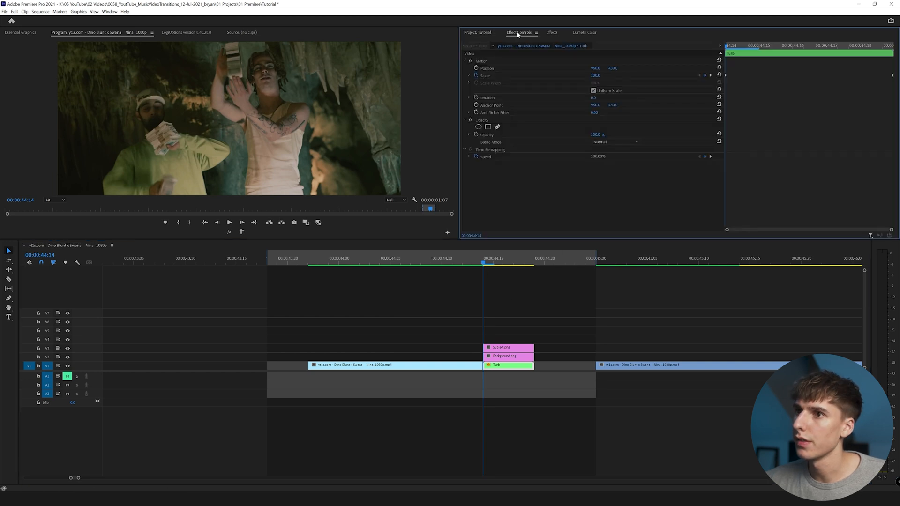
{"action": "left_click", "coordinate": [553, 33]}
{"action": "left_click_drag", "start_coordinate": [477, 206], "coordinate": [498, 358]}
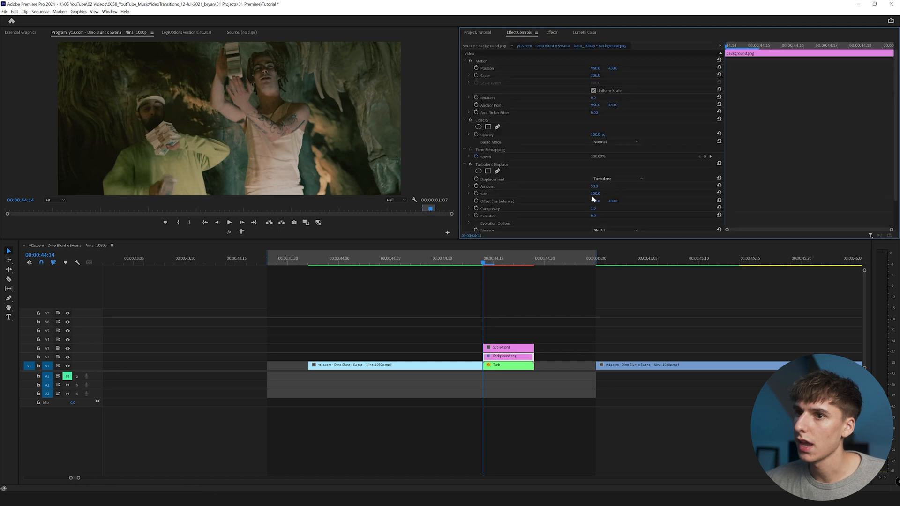
{"action": "mouse_move", "coordinate": [593, 187]}
{"action": "left_mouse_down"}
{"action": "mouse_move", "coordinate": [665, 188]}
{"action": "mouse_move", "coordinate": [592, 188]}
{"action": "left_mouse_up"}
{"action": "left_click", "coordinate": [608, 180]}
{"action": "left_click", "coordinate": [609, 193]}
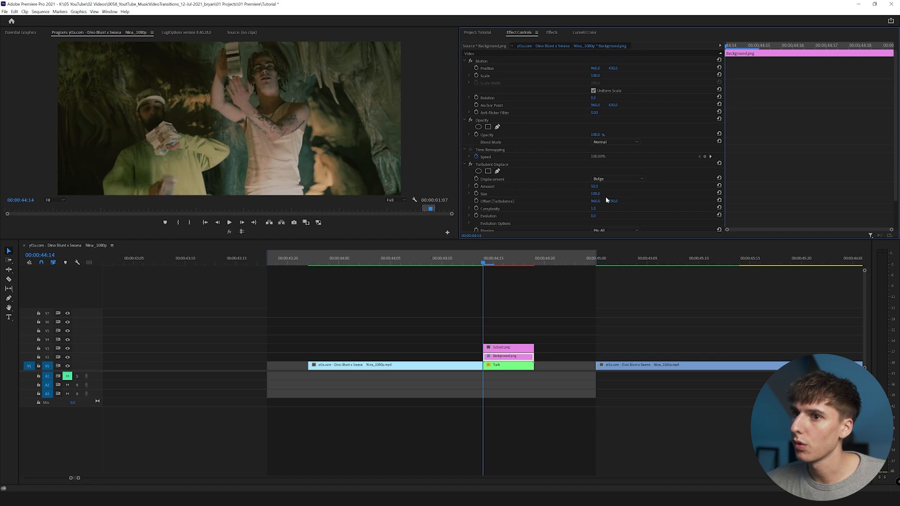
{"action": "left_click_drag", "start_coordinate": [595, 186], "coordinate": [614, 186]}
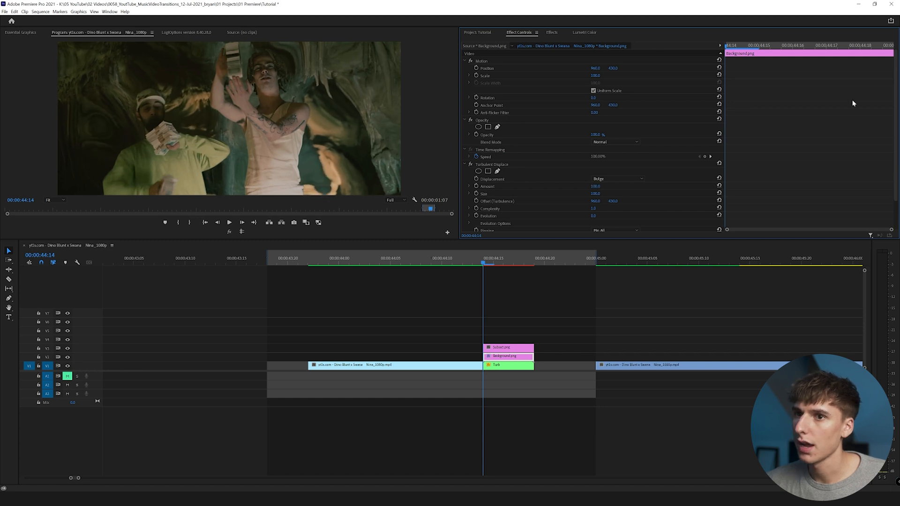
Add Amount and Evolution keyframes to Background.png's Turbulent Displace and place them at the end of the clip.
{"action": "left_click", "coordinate": [826, 47]}
{"action": "left_click", "coordinate": [476, 187]}
{"action": "left_click", "coordinate": [476, 216]}
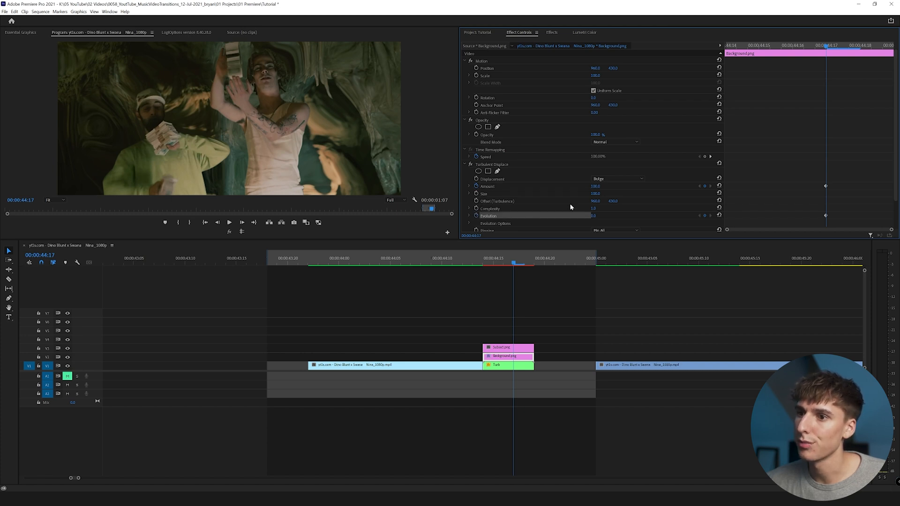
{"action": "scroll", "coordinate": [574, 204], "scroll_direction": "down", "scroll_amount": 1}
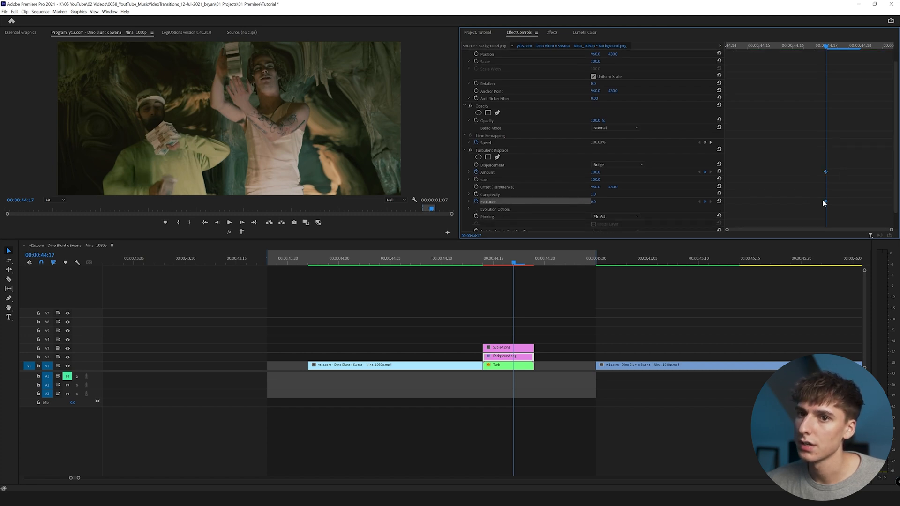
Add start keyframes with Amount 0 and Evolution 0 on Background.png, and raise the Evolution value at the end keyframe.
{"action": "key", "text": "Up"}
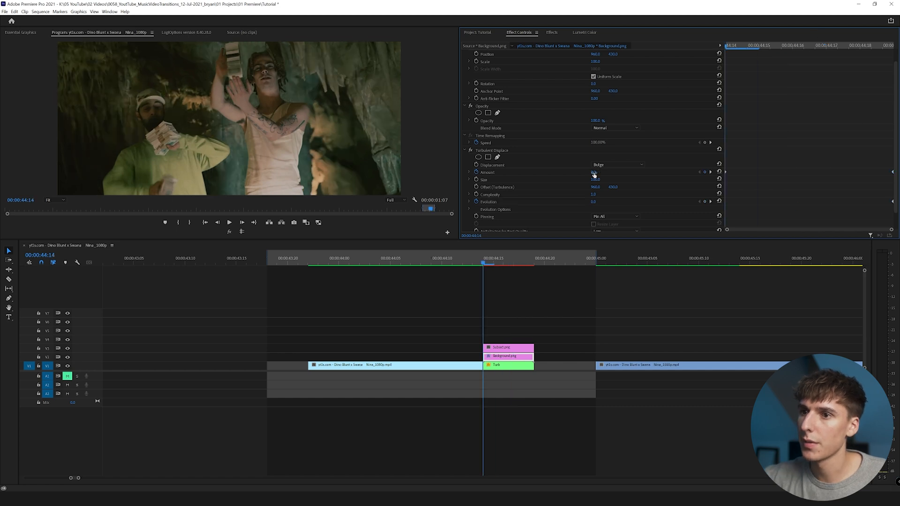
{"action": "left_click", "coordinate": [705, 201]}
{"action": "left_click", "coordinate": [825, 47]}
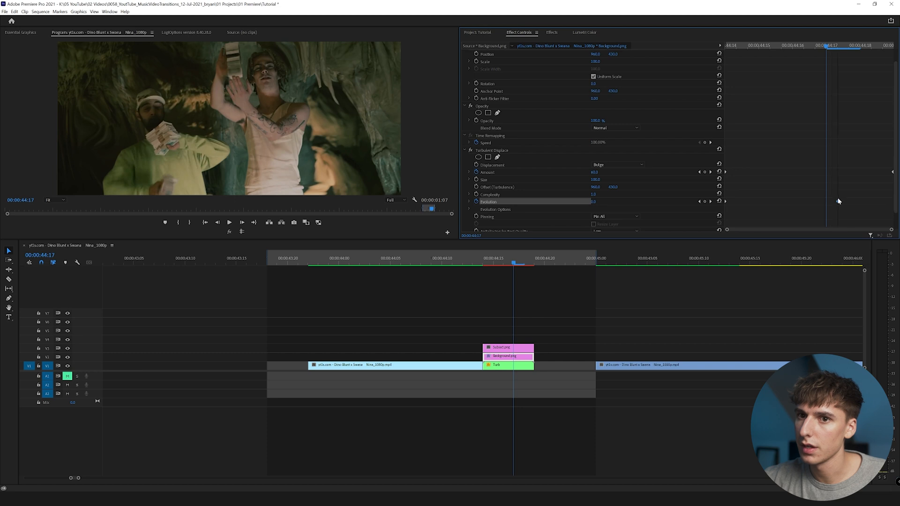
{"action": "left_click_drag", "start_coordinate": [593, 201], "coordinate": [604, 202]}
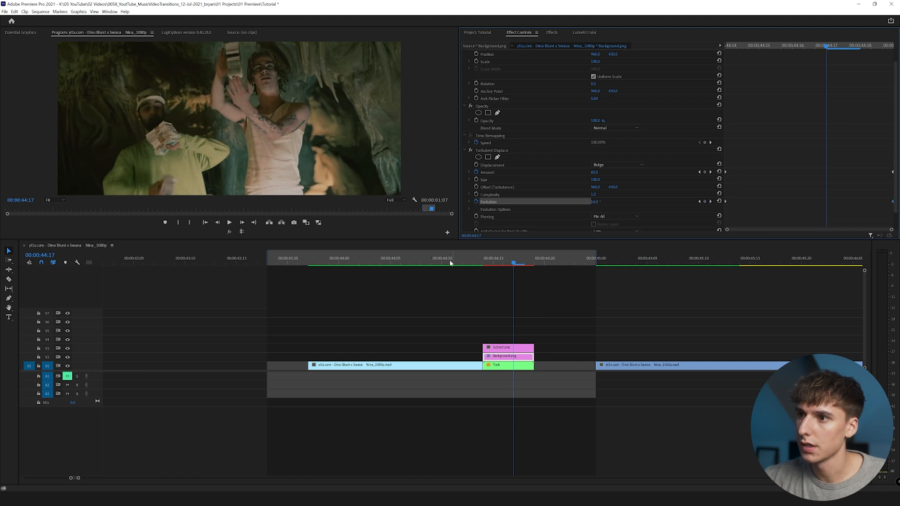
Render the preview and play back the warped background transition.
{"action": "key", "text": "Return"}
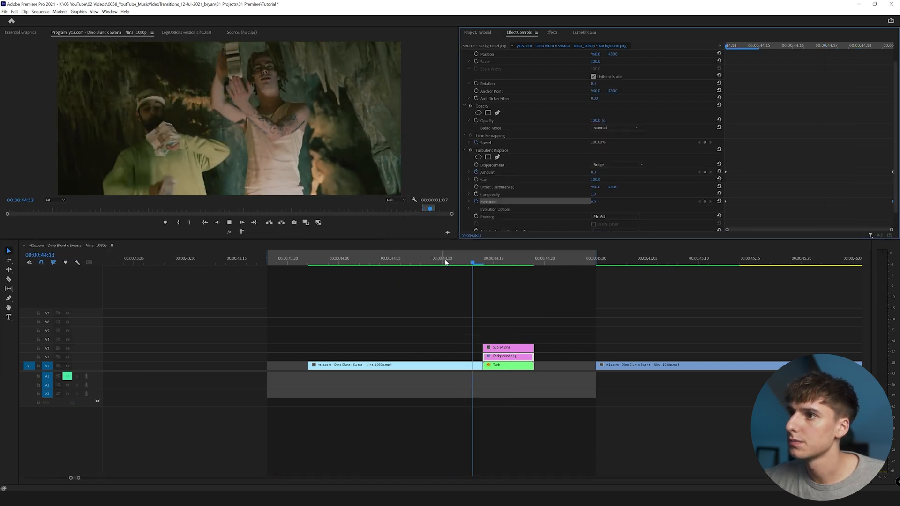
{"action": "left_click", "coordinate": [473, 263]}
{"action": "mouse_move", "coordinate": [473, 264]}
{"action": "left_mouse_down"}
{"action": "mouse_move", "coordinate": [514, 264]}
{"action": "mouse_move", "coordinate": [479, 262]}
{"action": "left_mouse_up"}
{"action": "key", "text": "space"}
Ease the Amount and Evolution keyframes of Background.png's Turbulent Displace and render the preview again.
{"action": "left_click", "coordinate": [507, 356]}
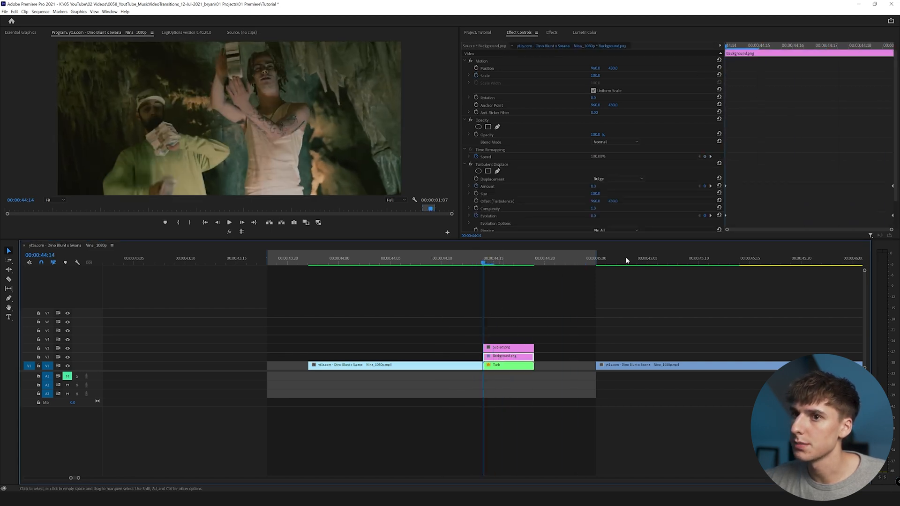
{"action": "scroll", "coordinate": [718, 231], "scroll_direction": "down", "scroll_amount": 1}
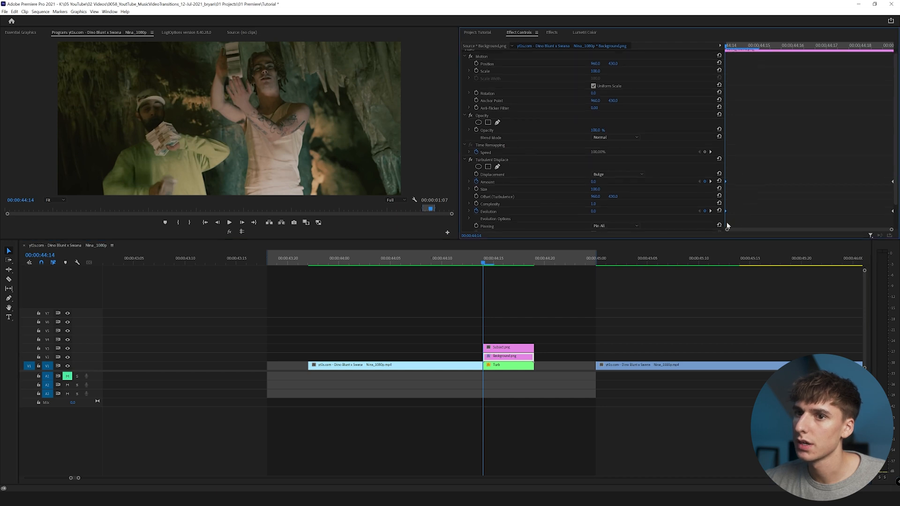
{"action": "scroll", "coordinate": [885, 212], "scroll_direction": "down", "scroll_amount": 1}
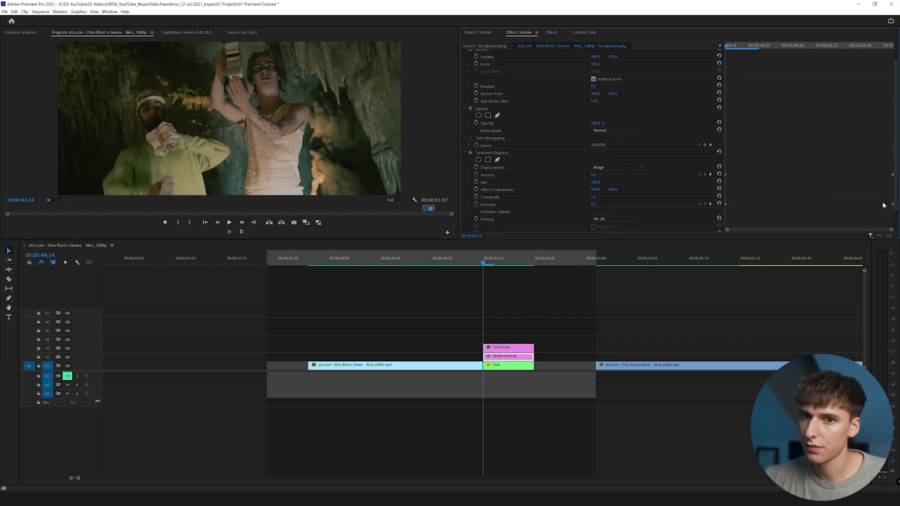
{"action": "right_click", "coordinate": [891, 207]}
{"action": "left_click", "coordinate": [862, 261]}
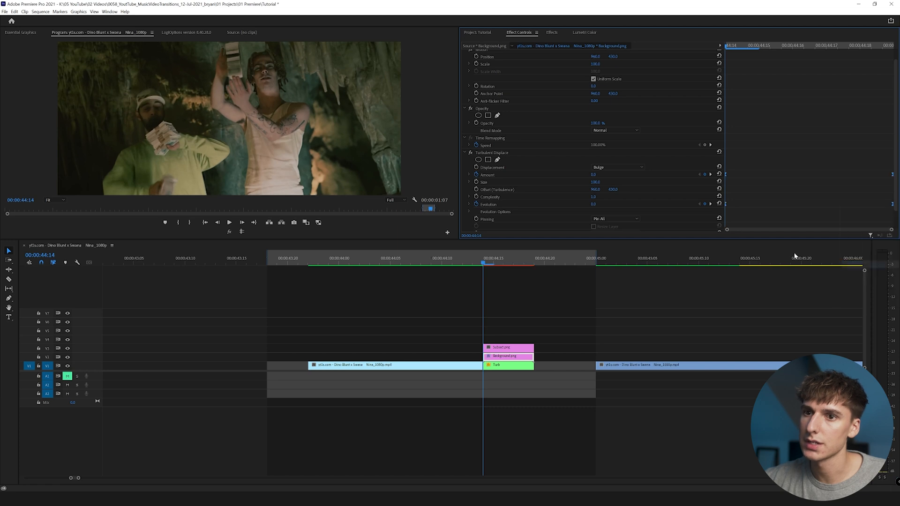
{"action": "key", "text": "Return"}
{"action": "left_click_drag", "start_coordinate": [476, 259], "coordinate": [483, 281]}
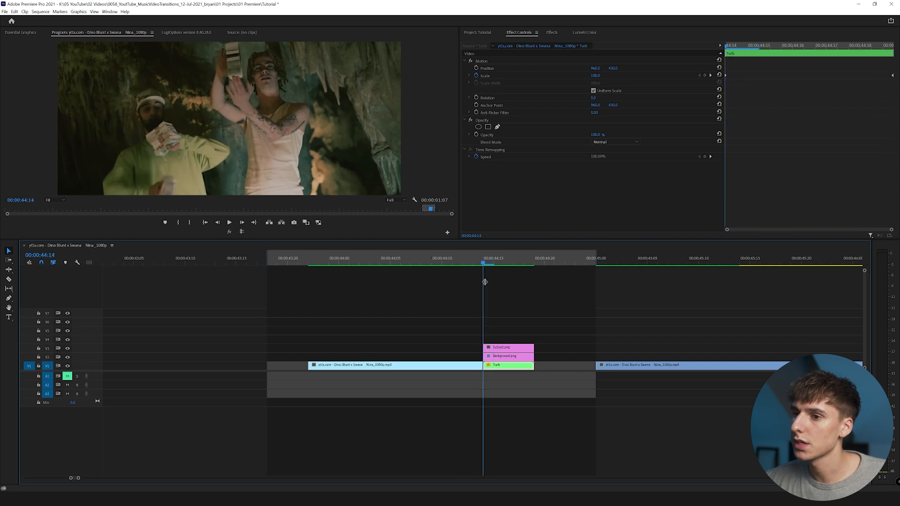
Apply the Transform effect to the Subject.png clip.
{"action": "left_click", "coordinate": [506, 350]}
{"action": "mouse_move", "coordinate": [595, 76]}
{"action": "left_mouse_down"}
{"action": "mouse_move", "coordinate": [604, 76]}
{"action": "mouse_move", "coordinate": [581, 82]}
{"action": "left_mouse_up"}
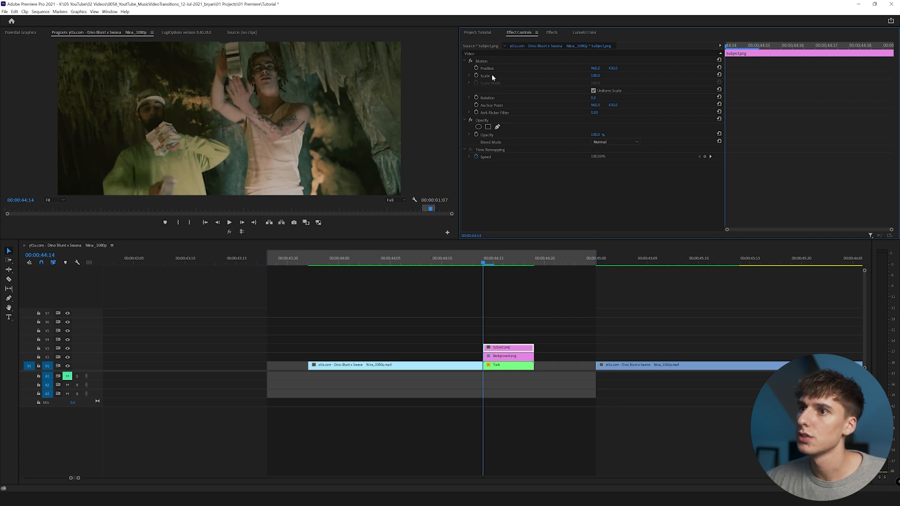
{"action": "key", "text": "shift+7"}
{"action": "type", "text": "transform"}
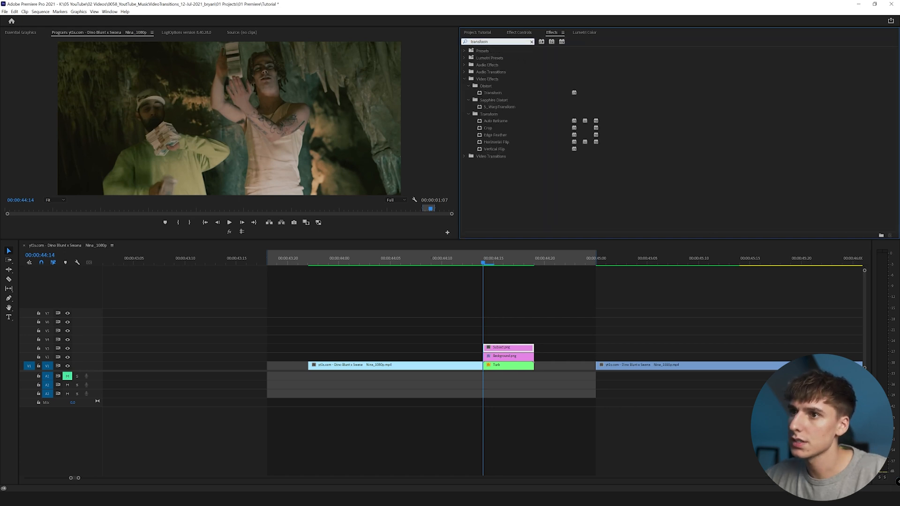
{"action": "left_click_drag", "start_coordinate": [490, 94], "coordinate": [508, 347]}
{"action": "left_click", "coordinate": [519, 32]}
Keyframe the Transform scale of Subject.png from 100 at the clip's start to 110 at its end.
{"action": "scroll", "coordinate": [478, 164], "scroll_direction": "down", "scroll_amount": 1}
{"action": "scroll", "coordinate": [467, 164], "scroll_direction": "down", "scroll_amount": 3}
{"action": "left_click", "coordinate": [477, 173]}
{"action": "left_click", "coordinate": [827, 47]}
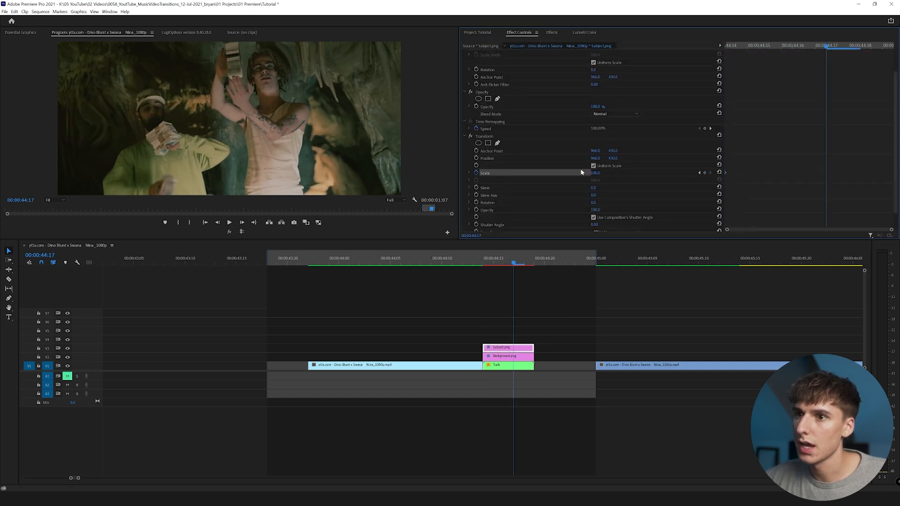
{"action": "left_click", "coordinate": [600, 173]}
{"action": "type", "text": "106"}
{"action": "key", "text": "Return"}
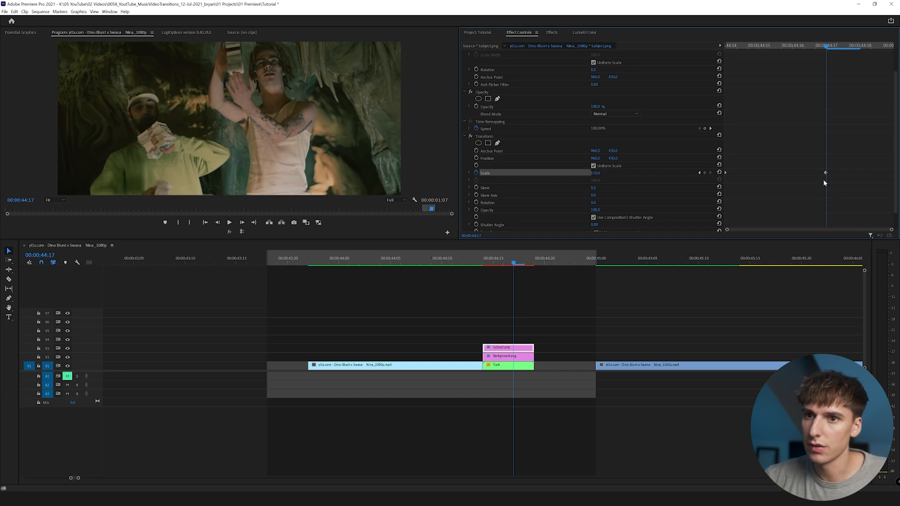
{"action": "mouse_move", "coordinate": [774, 47]}
{"action": "left_mouse_down"}
{"action": "mouse_move", "coordinate": [750, 50]}
{"action": "mouse_move", "coordinate": [823, 45]}
{"action": "mouse_move", "coordinate": [759, 49]}
{"action": "left_mouse_up"}
{"action": "key", "text": "Left"}
Try a shutter angle of 180 in Subject.png's Transform effect and render the preview.
{"action": "scroll", "coordinate": [600, 207], "scroll_direction": "down", "scroll_amount": 1}
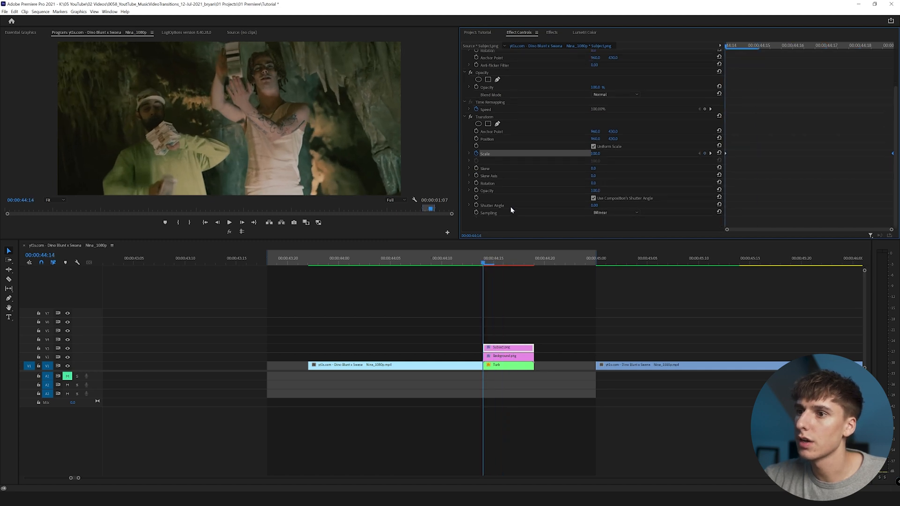
{"action": "left_click_drag", "start_coordinate": [596, 205], "coordinate": [633, 206]}
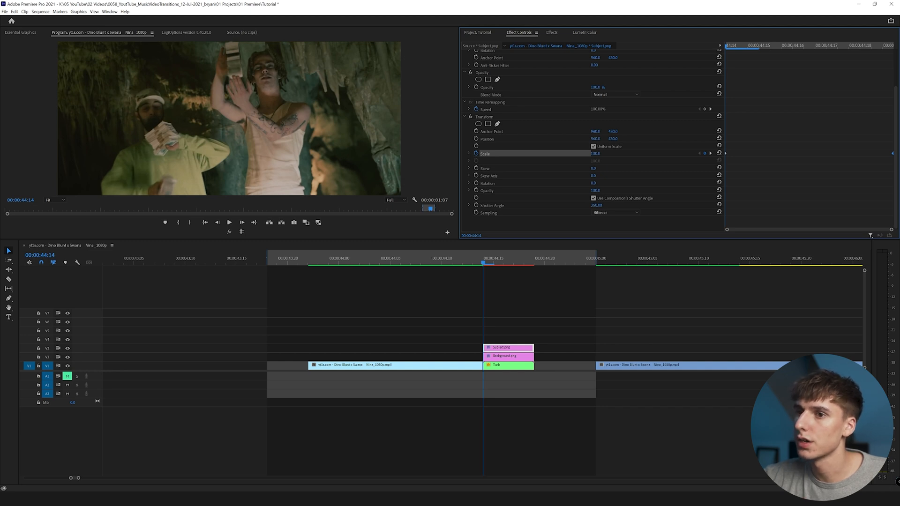
{"action": "left_click", "coordinate": [600, 206]}
{"action": "type", "text": "180"}
{"action": "key", "text": "Return"}
{"action": "key", "text": "Return"}
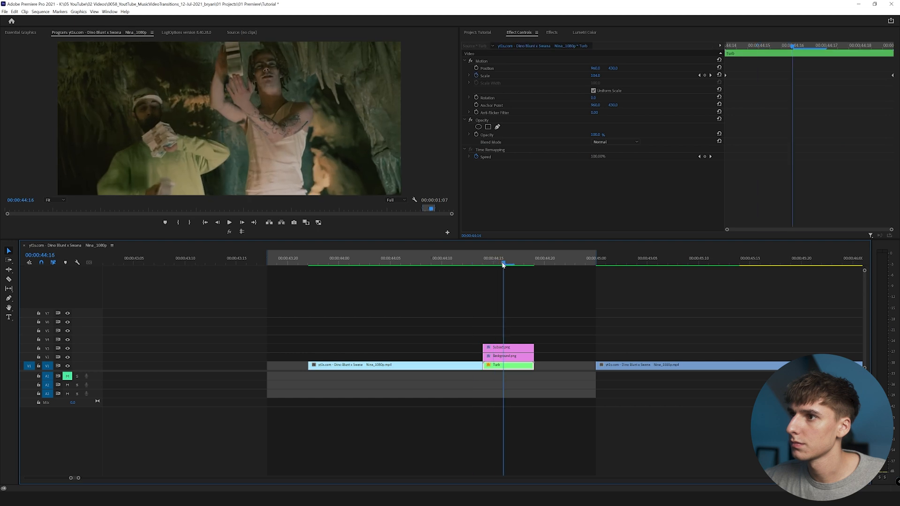
Ease Subject.png's Transform scale keyframes, set the shutter angle to 360, and collapse the effect.
{"action": "left_click", "coordinate": [480, 264]}
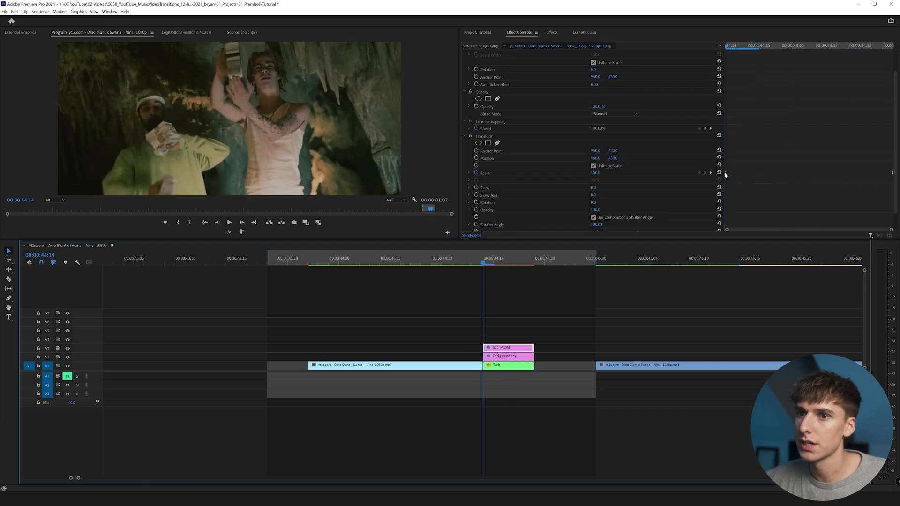
{"action": "left_click", "coordinate": [596, 215]}
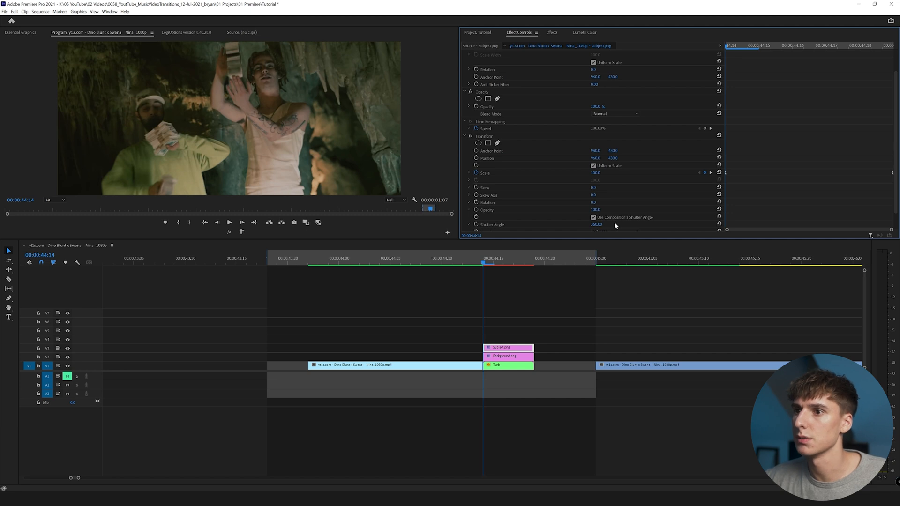
{"action": "left_click", "coordinate": [467, 137]}
Apply the S_Shake effect to the Subject.png clip.
{"action": "left_click", "coordinate": [508, 348]}
{"action": "left_click", "coordinate": [551, 33]}
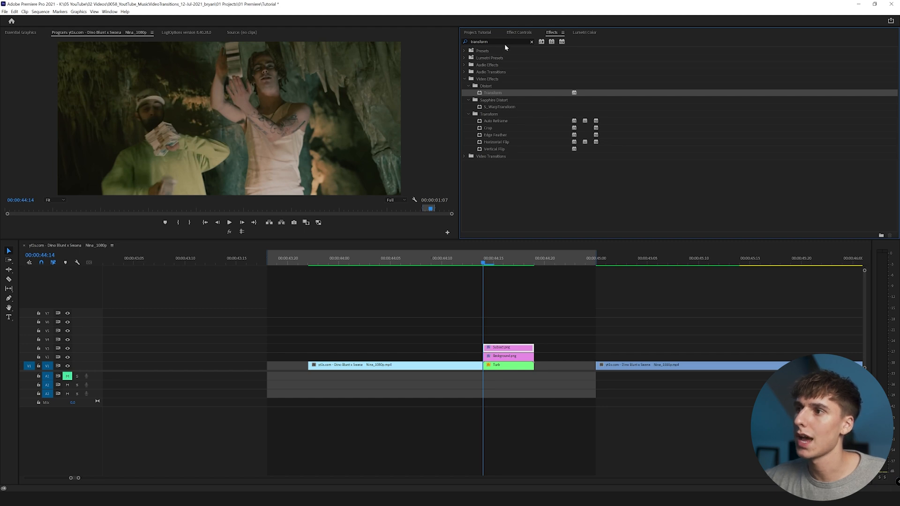
{"action": "left_click", "coordinate": [505, 43]}
{"action": "type", "text": "shake"}
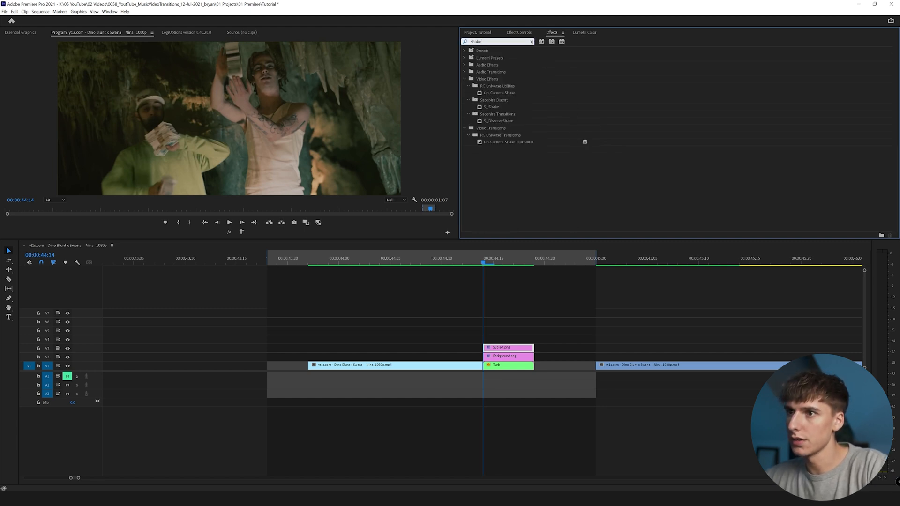
{"action": "left_click", "coordinate": [519, 32]}
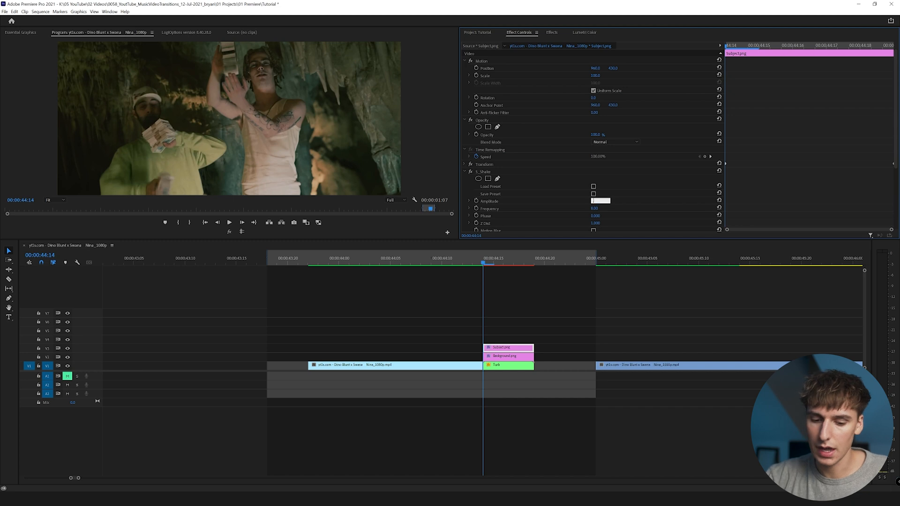
Set S_Shake's amplitude to 0.5 and frequency to 5 on Subject.png, and render the preview.
{"action": "type", "text": ".5"}
{"action": "key", "text": "Return"}
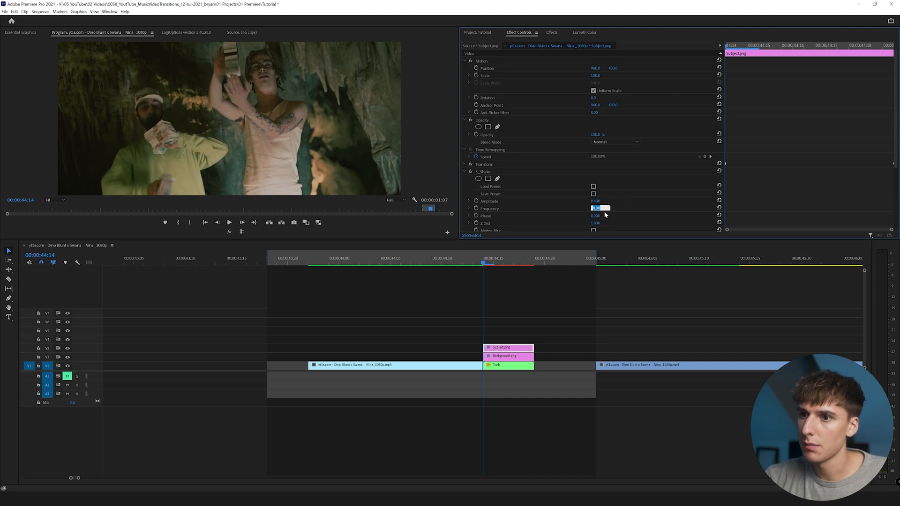
{"action": "key", "text": "Return"}
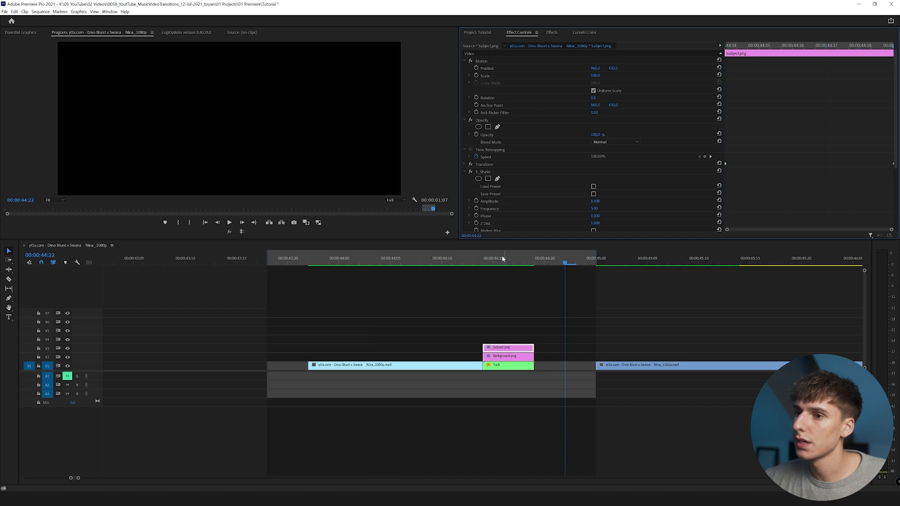
Reorder S_Shake above Transform on Subject.png, collapse it, and render the preview.
{"action": "left_click", "coordinate": [504, 262]}
{"action": "left_click_drag", "start_coordinate": [485, 175], "coordinate": [473, 164]}
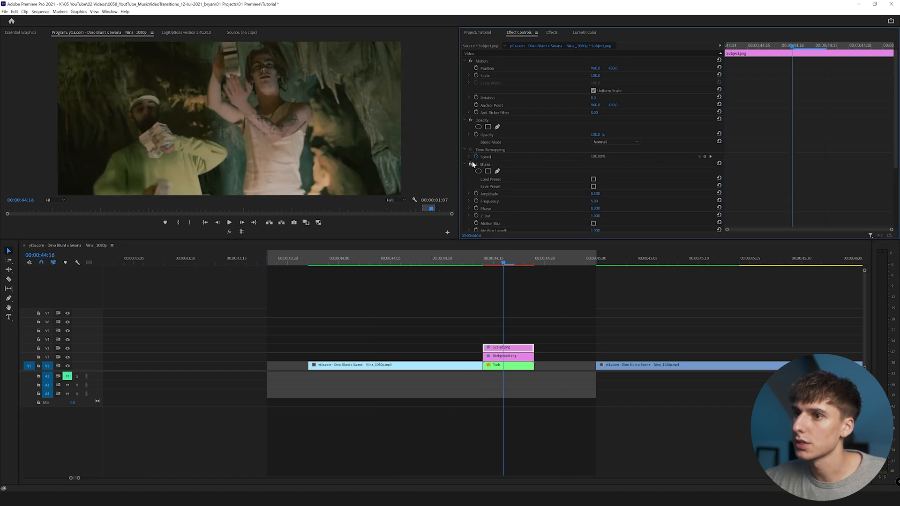
{"action": "left_click", "coordinate": [466, 165]}
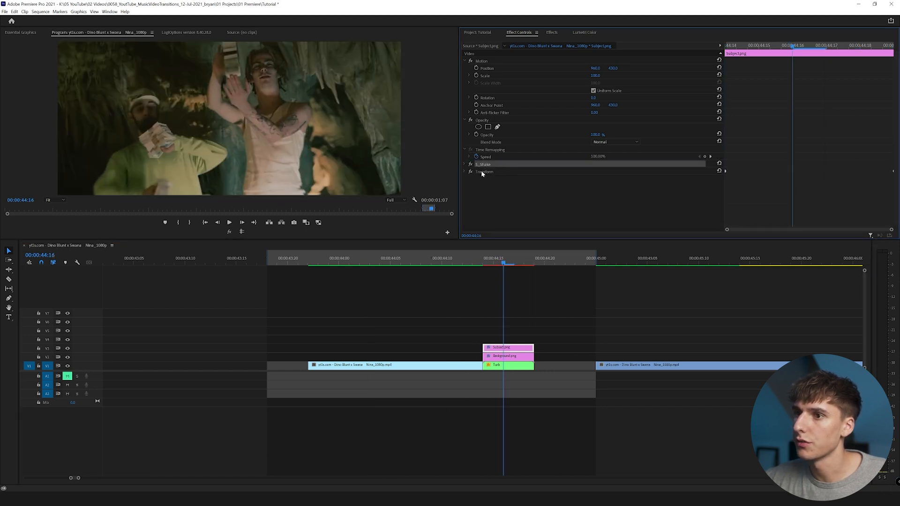
{"action": "left_click", "coordinate": [482, 173]}
{"action": "key", "text": "Return"}
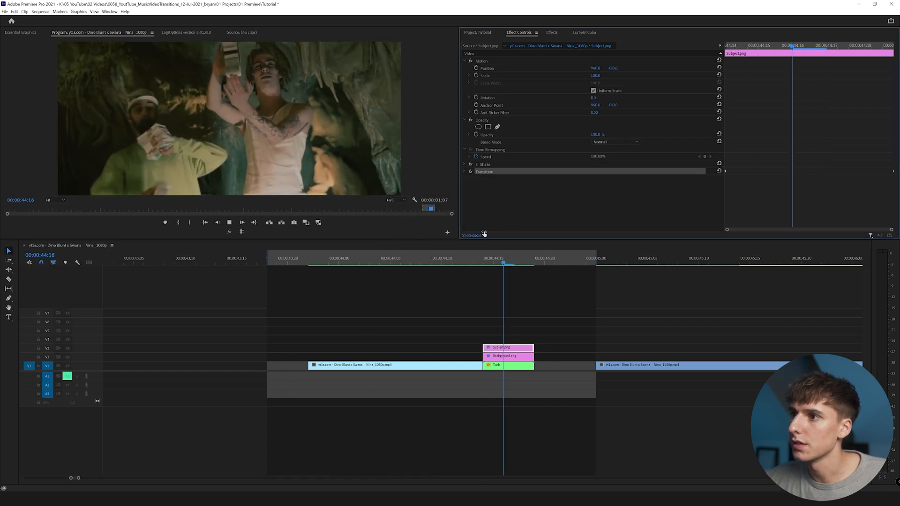
Play the freeze-frame section several times from just before the cut to review the shake.
{"action": "mouse_move", "coordinate": [482, 261]}
{"action": "left_mouse_down"}
{"action": "mouse_move", "coordinate": [504, 262]}
{"action": "mouse_move", "coordinate": [470, 264]}
{"action": "left_mouse_up"}
{"action": "key", "text": "space"}
{"action": "left_click", "coordinate": [478, 261]}
{"action": "key", "text": "space"}
{"action": "left_click", "coordinate": [478, 261]}
{"action": "key", "text": "space"}
{"action": "left_click", "coordinate": [478, 262]}
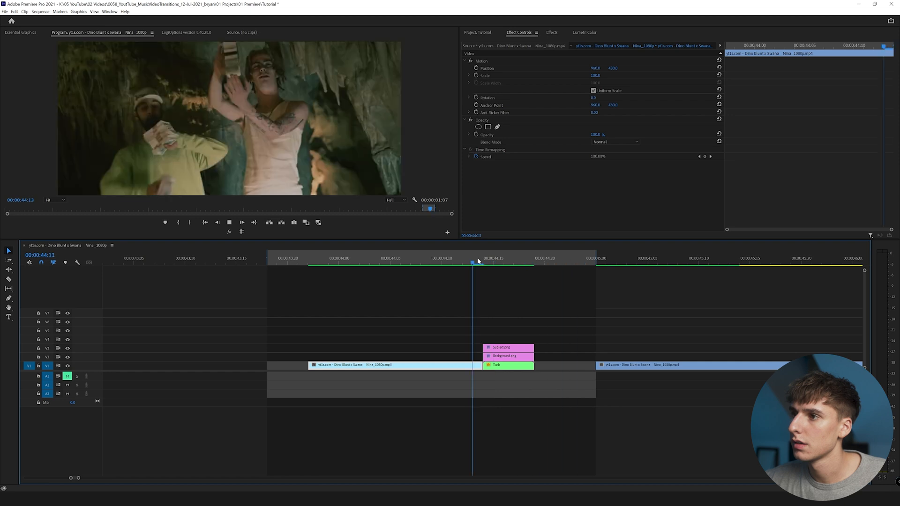
{"action": "key", "text": "space"}
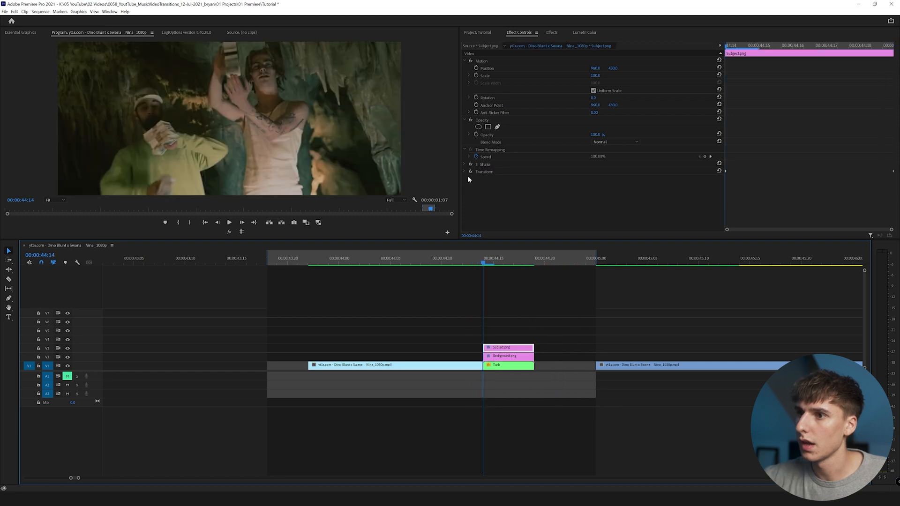
Adjust the shake amplitude in Subject.png's S_Shake effect, then render and play the preview.
{"action": "left_click", "coordinate": [464, 164]}
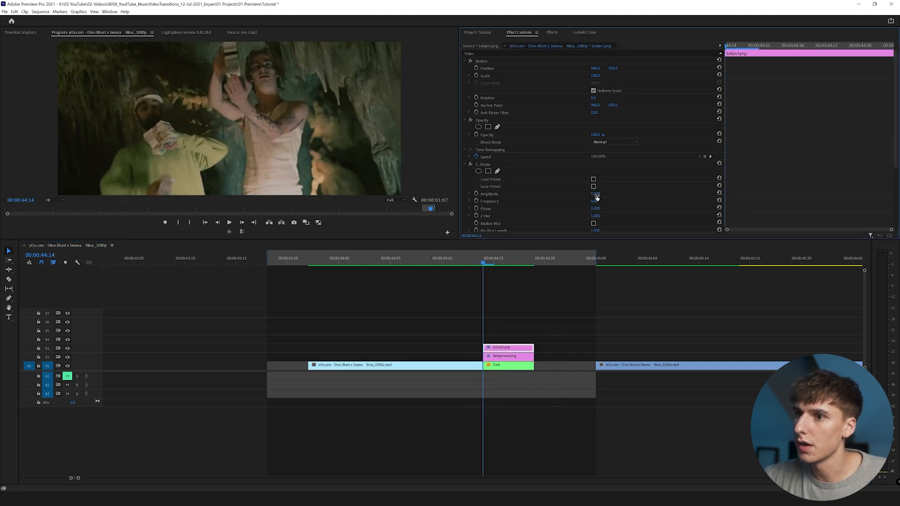
{"action": "key", "text": "Return"}
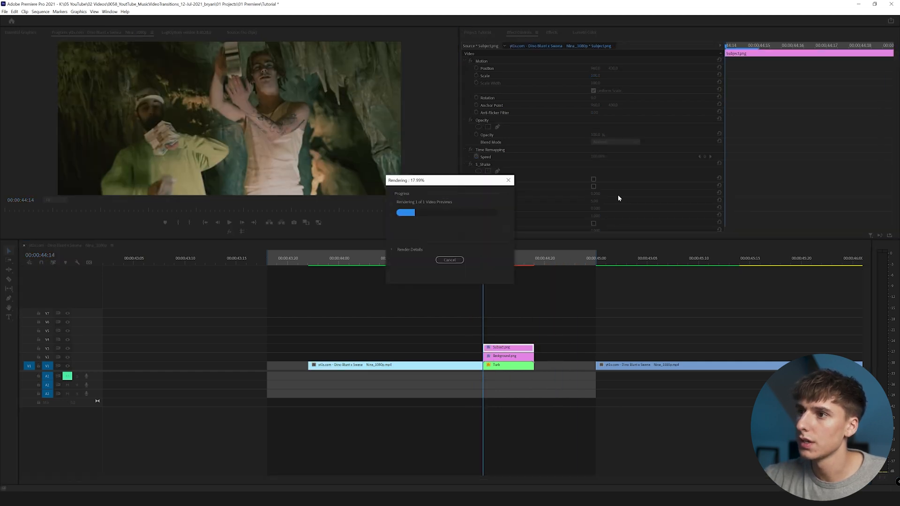
{"action": "key", "text": "space"}
Apply the Drop Shadow effect to the Subject.png clip.
{"action": "left_click", "coordinate": [551, 32]}
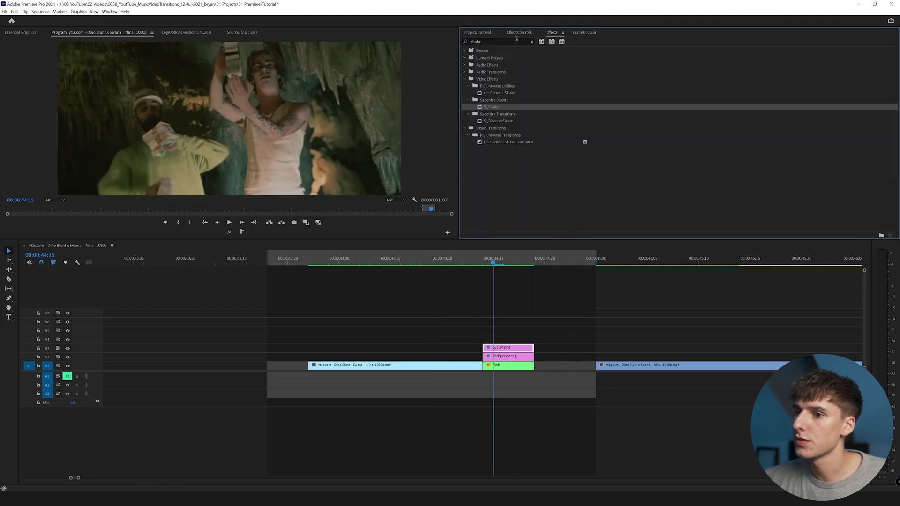
{"action": "left_click", "coordinate": [513, 40]}
{"action": "type", "text": "drop"}
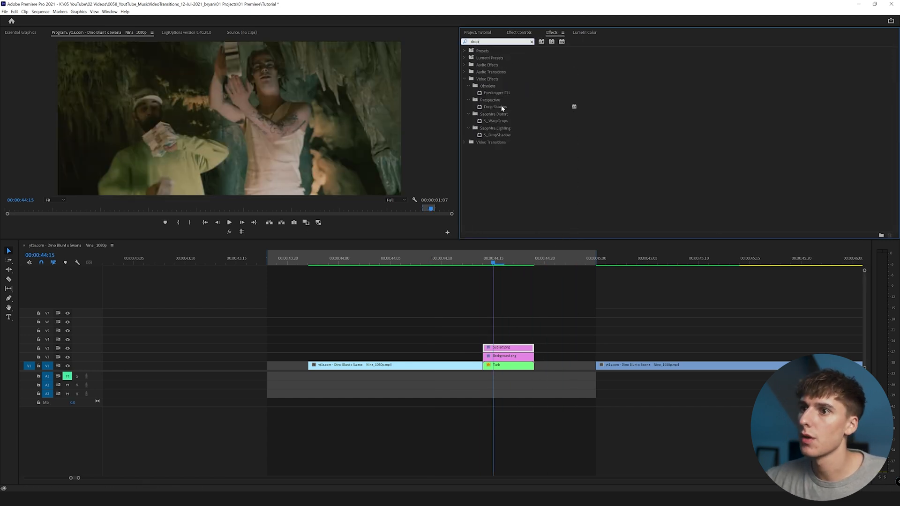
{"action": "left_click_drag", "start_coordinate": [502, 108], "coordinate": [497, 348]}
{"action": "left_click", "coordinate": [519, 34]}
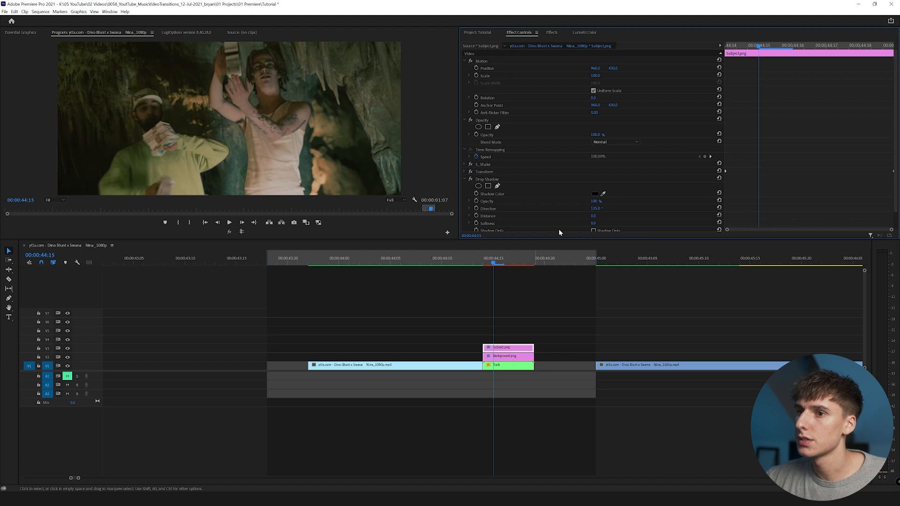
Keyframe the Drop Shadow opacity of Subject.png between the clip's start and end.
{"action": "left_click", "coordinate": [476, 201]}
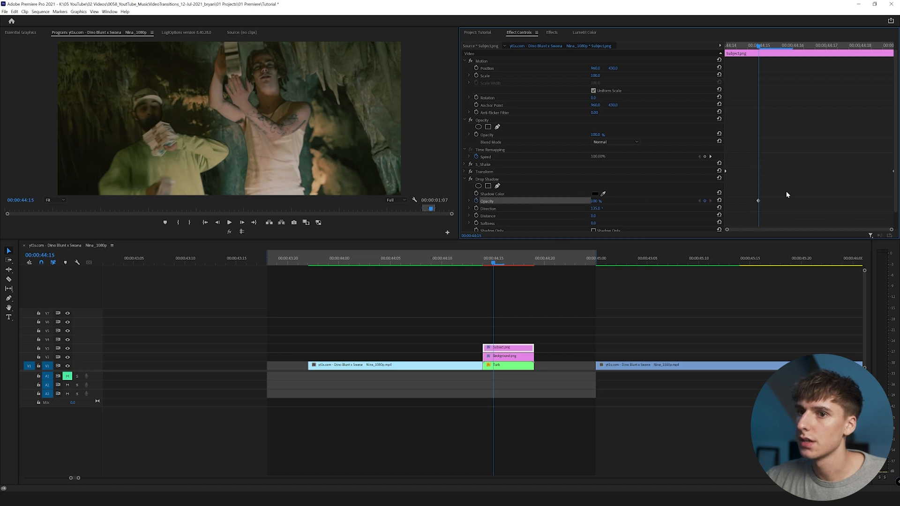
{"action": "key", "text": "Left"}
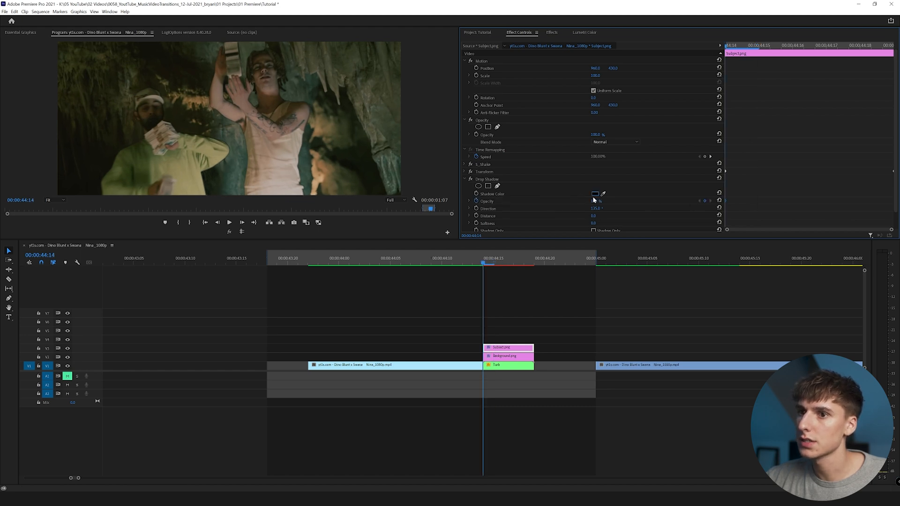
{"action": "left_click", "coordinate": [838, 50]}
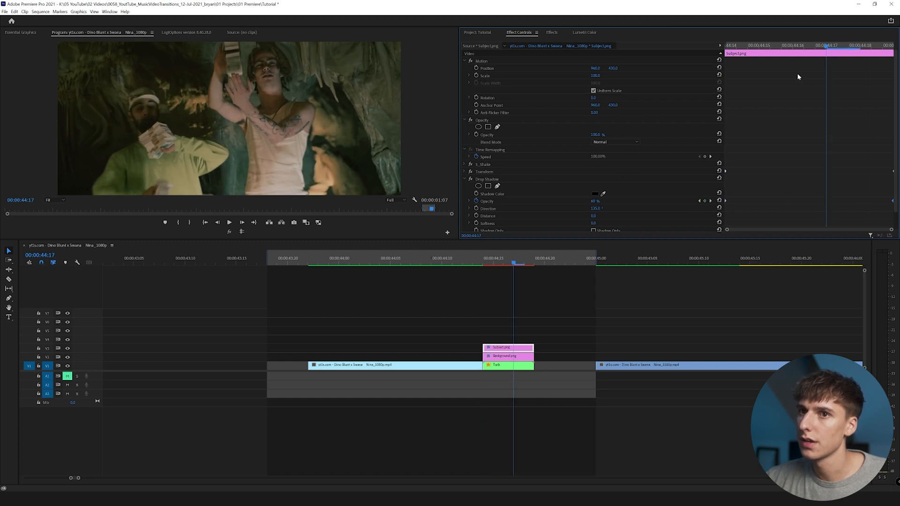
Apply Gaussian Blur to the Background.png clip with Repeat Edge Pixels enabled, and collapse Turbulent Displace.
{"action": "left_click", "coordinate": [502, 278]}
{"action": "left_click_drag", "start_coordinate": [504, 263], "coordinate": [482, 280]}
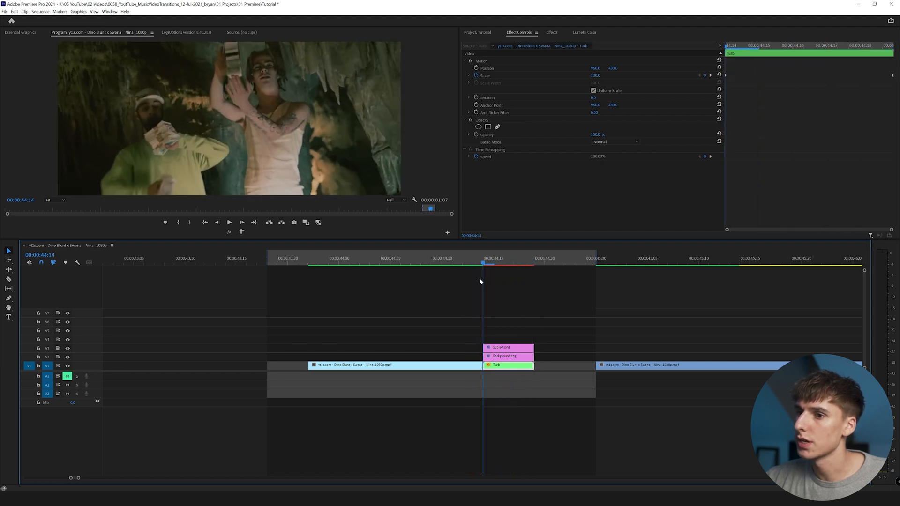
{"action": "left_click", "coordinate": [552, 32]}
{"action": "type", "text": "gaus"}
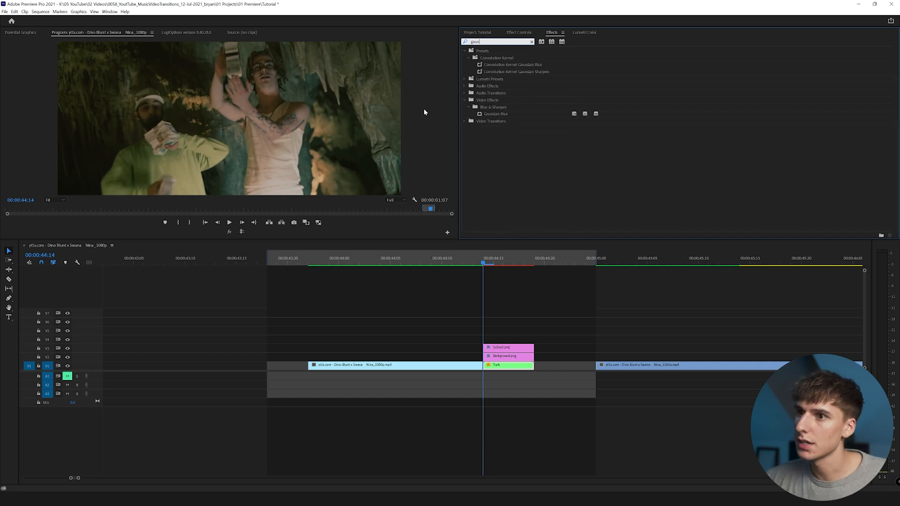
{"action": "left_click_drag", "start_coordinate": [495, 114], "coordinate": [508, 356]}
{"action": "left_click", "coordinate": [465, 165]}
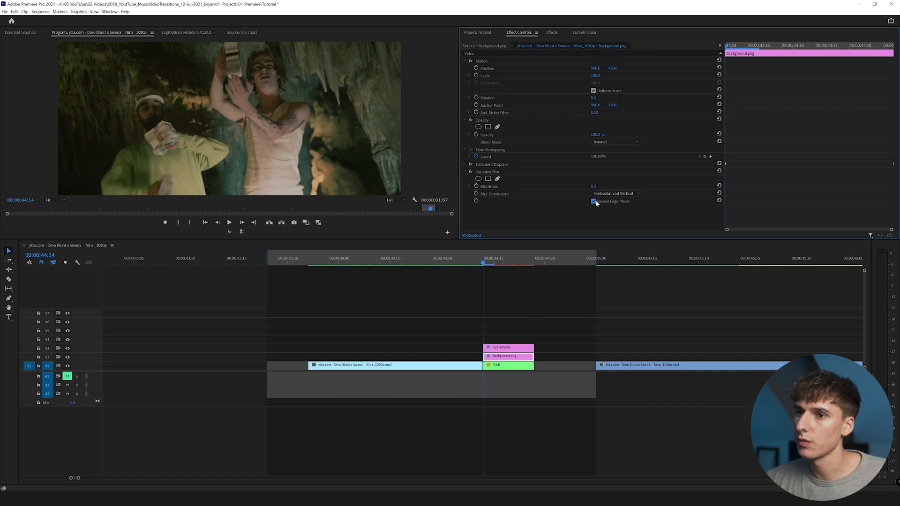
Keyframe Background.png's Gaussian Blur blurriness from 0 at the clip's start to a higher value three frames on.
{"action": "left_click", "coordinate": [477, 186]}
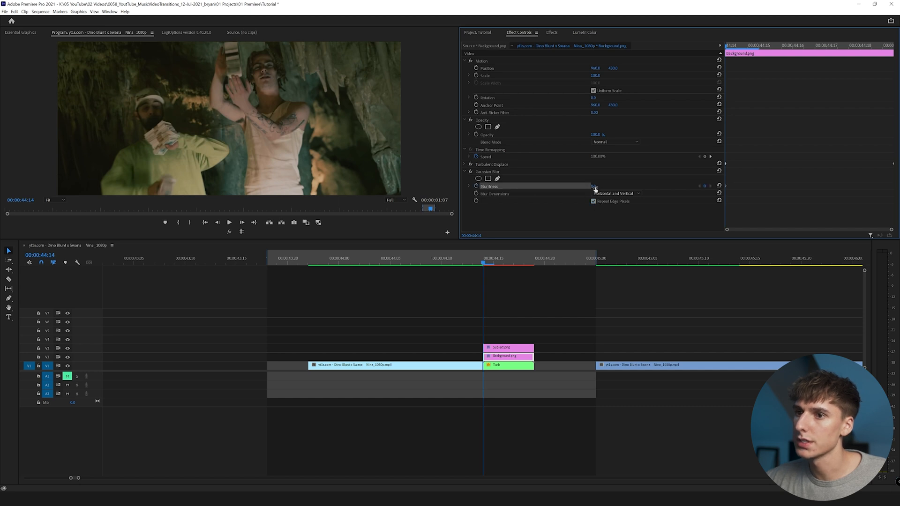
{"action": "key", "text": "Right"}
{"action": "key", "text": "Right"}
{"action": "key", "text": "Right"}
{"action": "left_click_drag", "start_coordinate": [594, 186], "coordinate": [616, 186]}
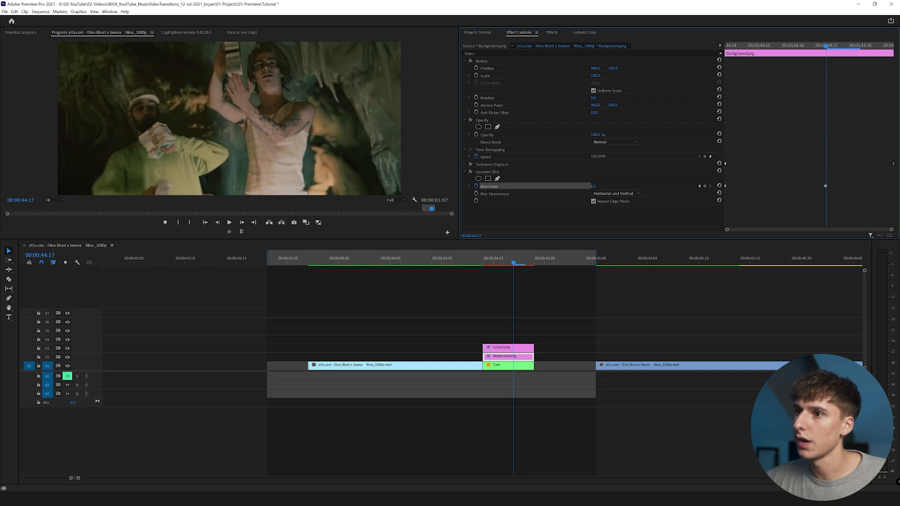
Play back the rendered transition and inspect a frame in the middle of the freeze section.
{"action": "left_click_drag", "start_coordinate": [488, 262], "coordinate": [428, 270]}
{"action": "key", "text": "space"}
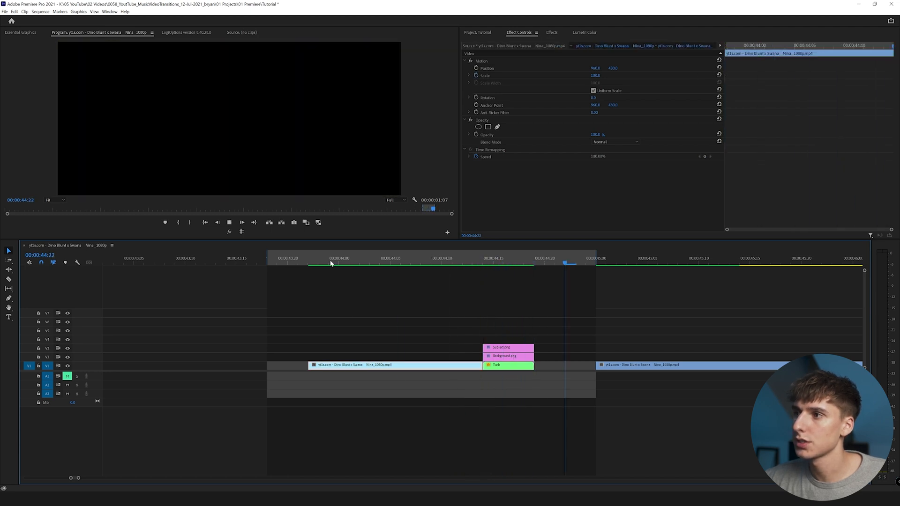
{"action": "key", "text": "space"}
{"action": "left_click", "coordinate": [499, 261]}
{"action": "mouse_move", "coordinate": [499, 261]}
{"action": "left_mouse_down"}
{"action": "mouse_move", "coordinate": [526, 262]}
{"action": "mouse_move", "coordinate": [476, 262]}
{"action": "mouse_move", "coordinate": [506, 263]}
{"action": "left_mouse_up"}
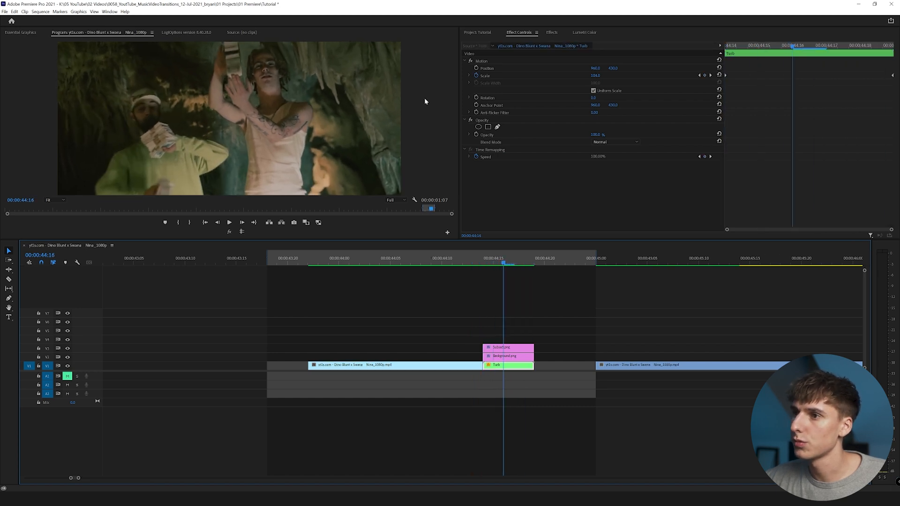
Move the next video clip directly against the end of the freeze-frame stack and play the sequence.
{"action": "left_click_drag", "start_coordinate": [622, 365], "coordinate": [560, 365]}
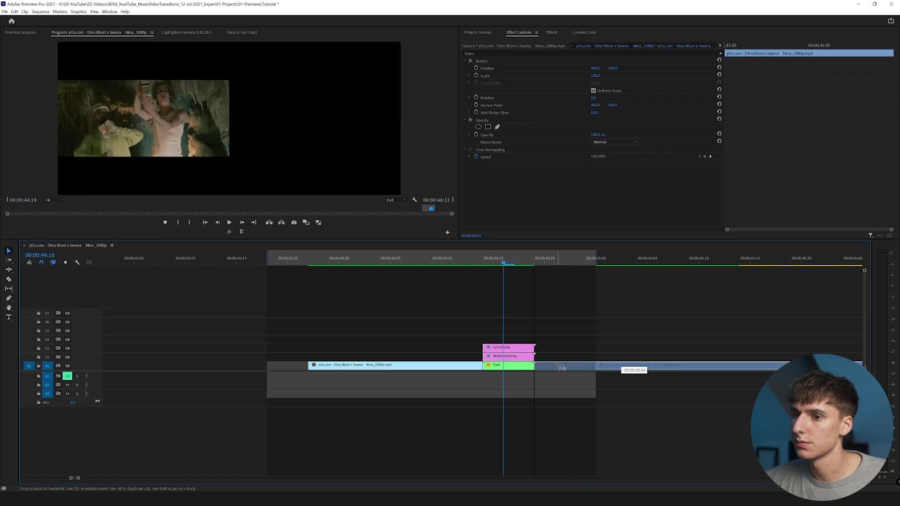
{"action": "scroll", "coordinate": [560, 365], "scroll_direction": "down", "scroll_amount": 3}
{"action": "key", "text": "space"}
Duplicate the last clip onto track V2, hold its frame at 00:00:45:12, and park it past the sequence's end on V6.
{"action": "left_click_drag", "start_coordinate": [529, 270], "coordinate": [573, 279]}
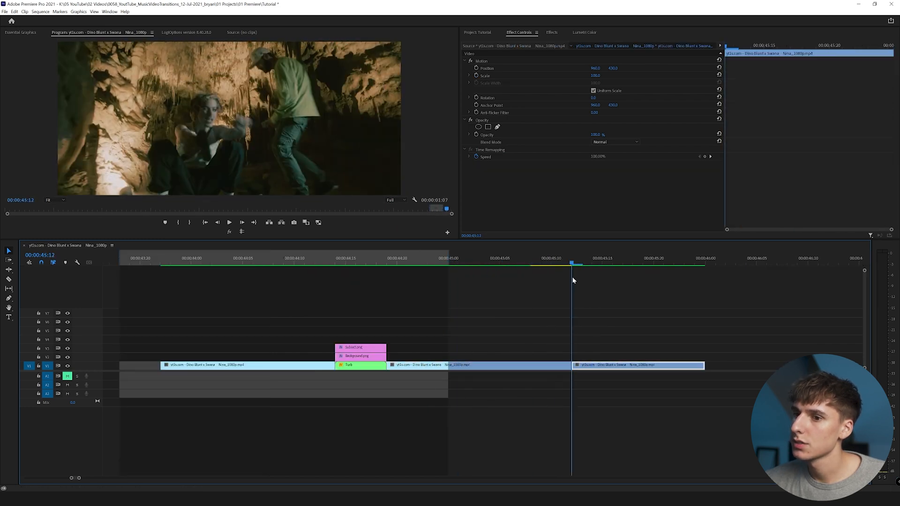
{"action": "left_click_drag", "start_coordinate": [585, 371], "coordinate": [587, 357]}
{"action": "right_click", "coordinate": [598, 357]}
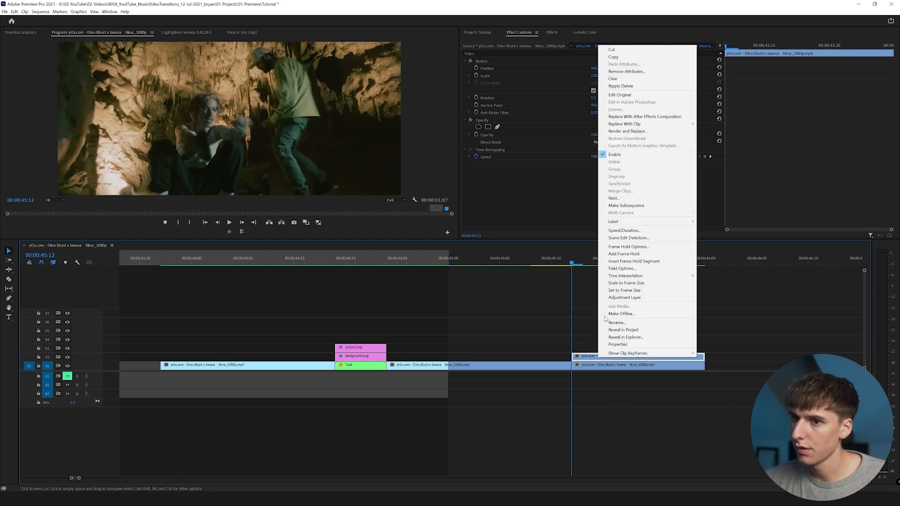
{"action": "left_click", "coordinate": [615, 254]}
{"action": "left_click_drag", "start_coordinate": [572, 266], "coordinate": [581, 294]}
{"action": "left_click_drag", "start_coordinate": [598, 361], "coordinate": [777, 321]}
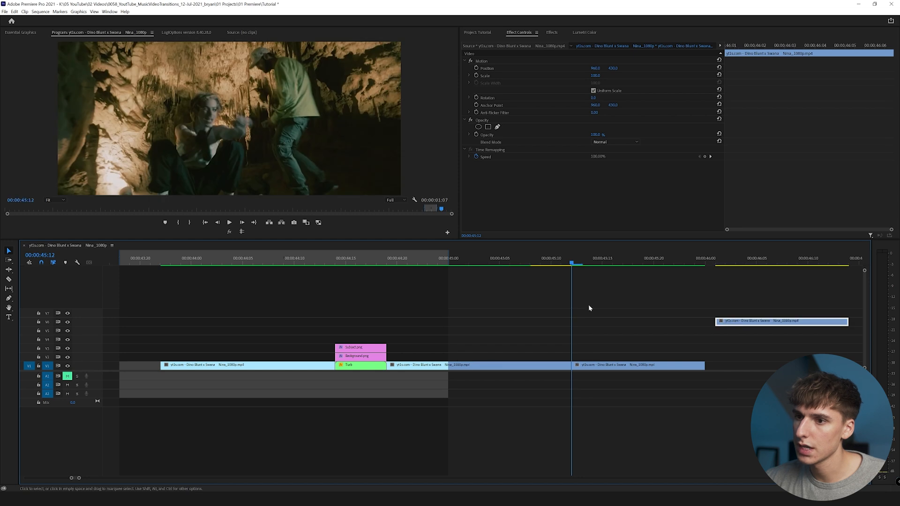
Duplicate the middle cave clip onto track V2 and add a frame hold at 00:00:44:23.
{"action": "left_click_drag", "start_coordinate": [571, 263], "coordinate": [431, 266]}
{"action": "left_click_drag", "start_coordinate": [438, 368], "coordinate": [438, 357], "text": "alt"}
{"action": "right_click", "coordinate": [437, 357]}
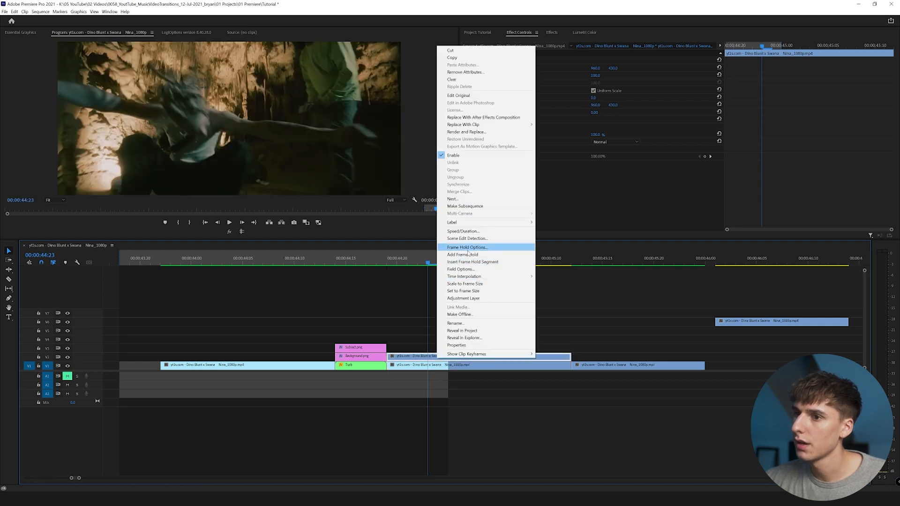
{"action": "left_click", "coordinate": [462, 255]}
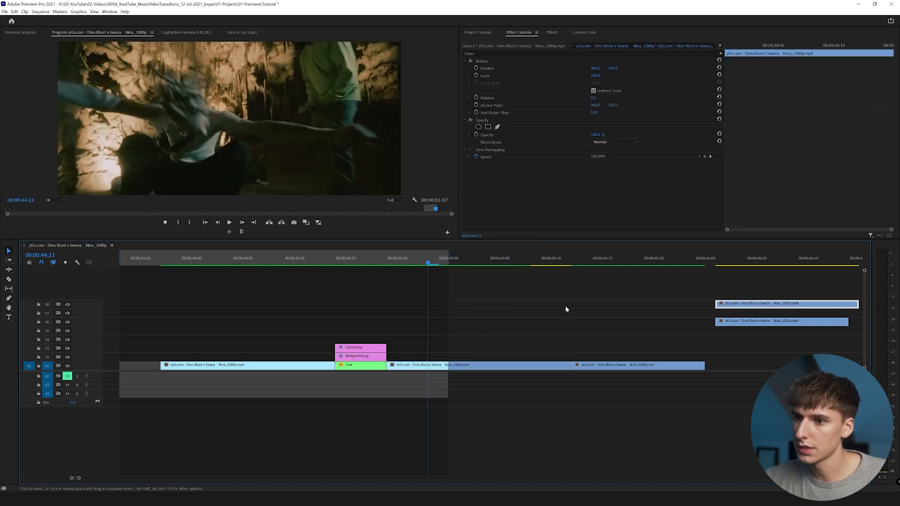
Duplicate the middle clip, hold its frame at 00:00:45:06, delete the unheld part, and park the still past the sequence's end.
{"action": "left_click_drag", "start_coordinate": [428, 262], "coordinate": [512, 267]}
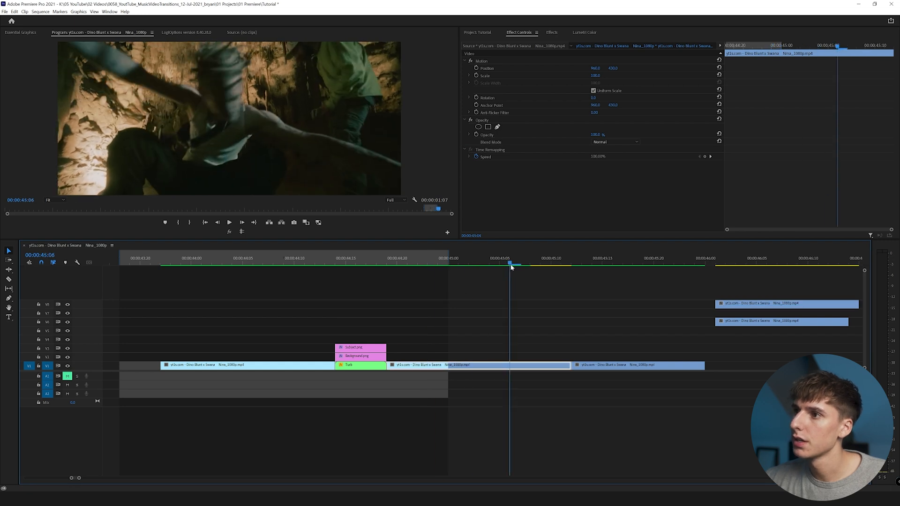
{"action": "left_click_drag", "start_coordinate": [468, 365], "coordinate": [469, 357]}
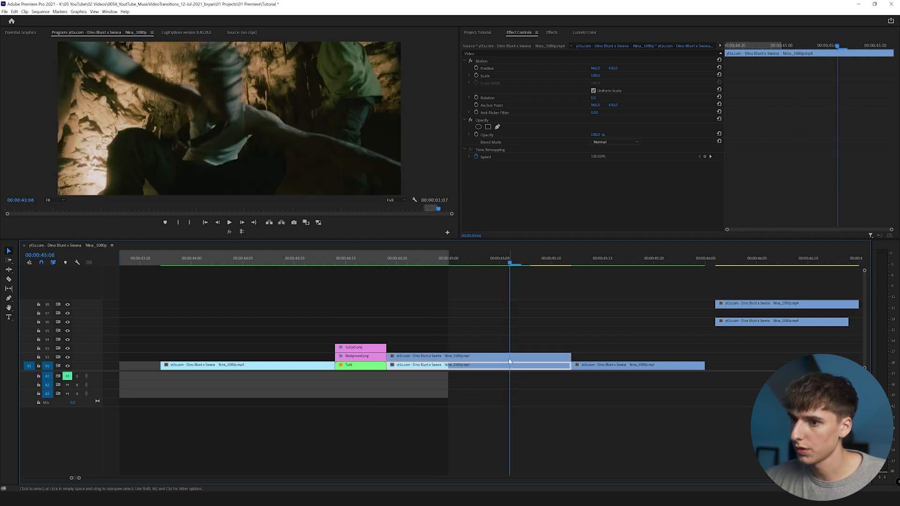
{"action": "right_click", "coordinate": [518, 357]}
{"action": "left_click", "coordinate": [544, 253]}
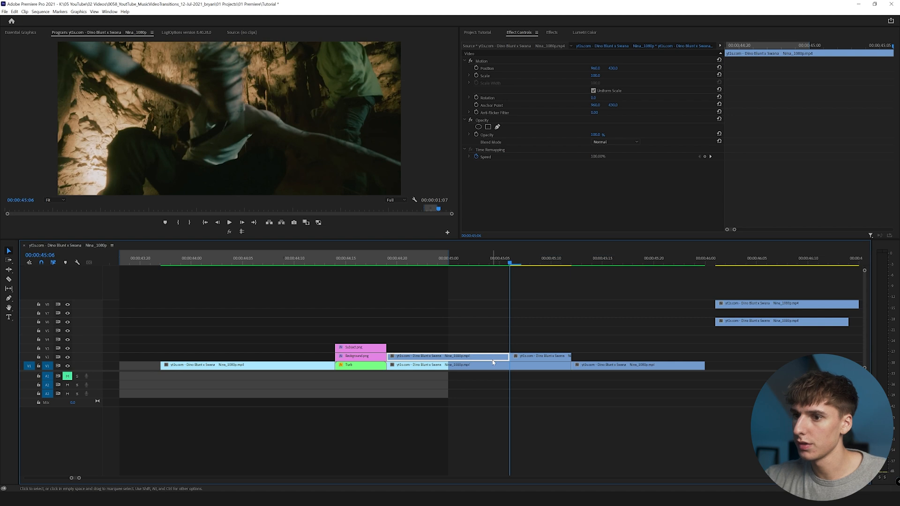
{"action": "key", "text": "Delete"}
{"action": "left_click_drag", "start_coordinate": [516, 357], "coordinate": [716, 292]}
{"action": "left_click", "coordinate": [653, 259]}
{"action": "key", "text": "Up"}
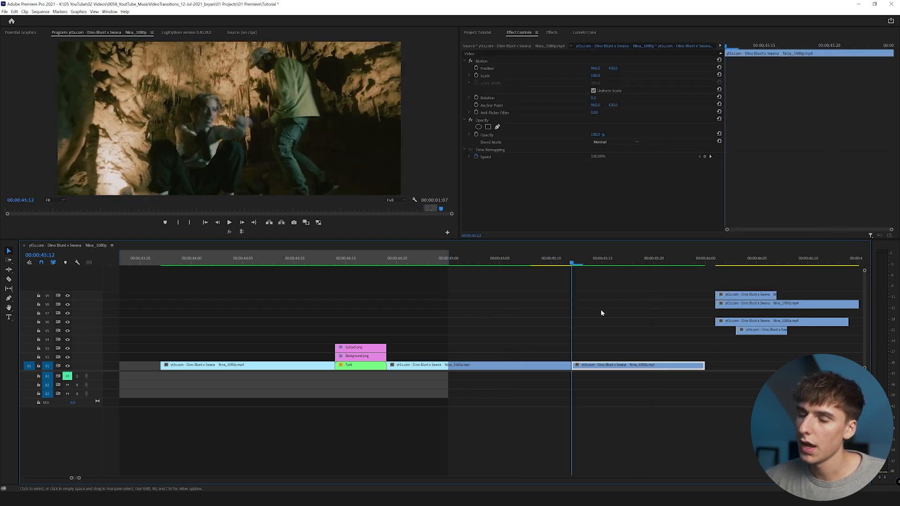
Shift the last clip later to start at 00:00:45:22 and bring the held still from V6 onto V2, ending where that clip starts.
{"action": "left_click_drag", "start_coordinate": [599, 367], "coordinate": [701, 367]}
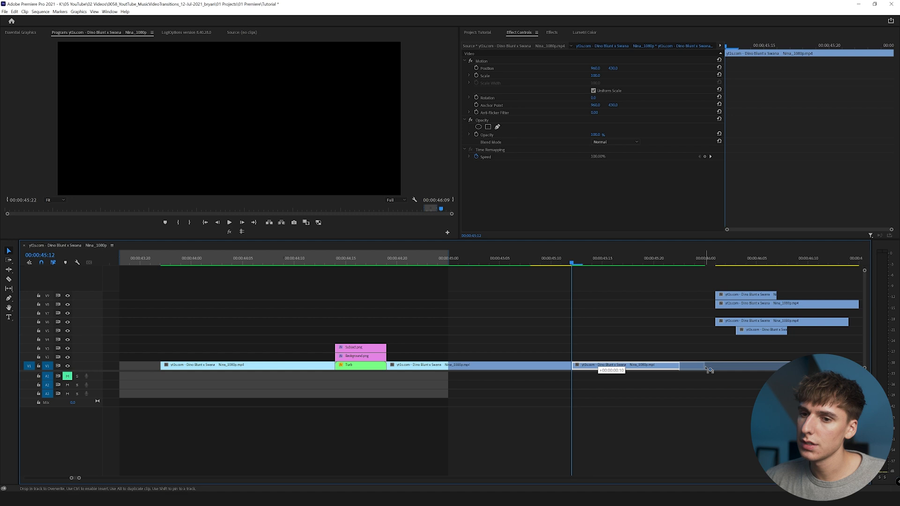
{"action": "left_click", "coordinate": [242, 223]}
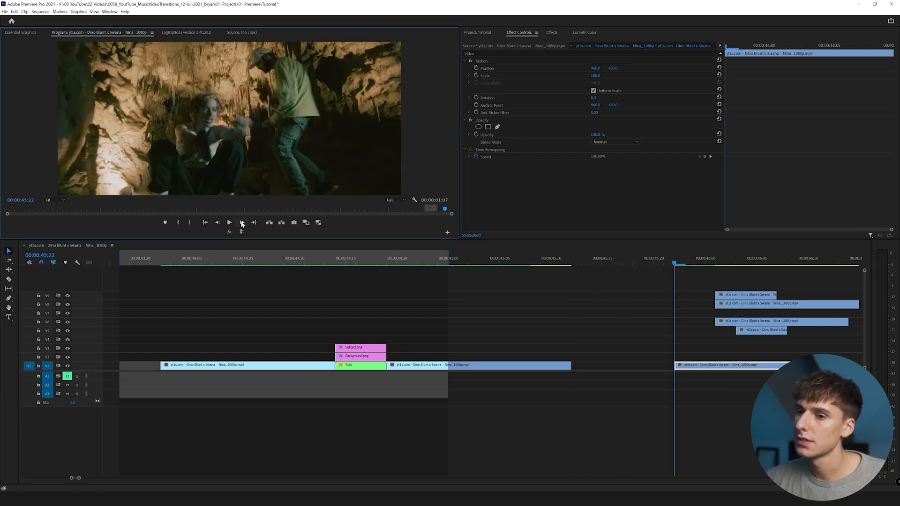
{"action": "left_click_drag", "start_coordinate": [699, 370], "coordinate": [719, 369]}
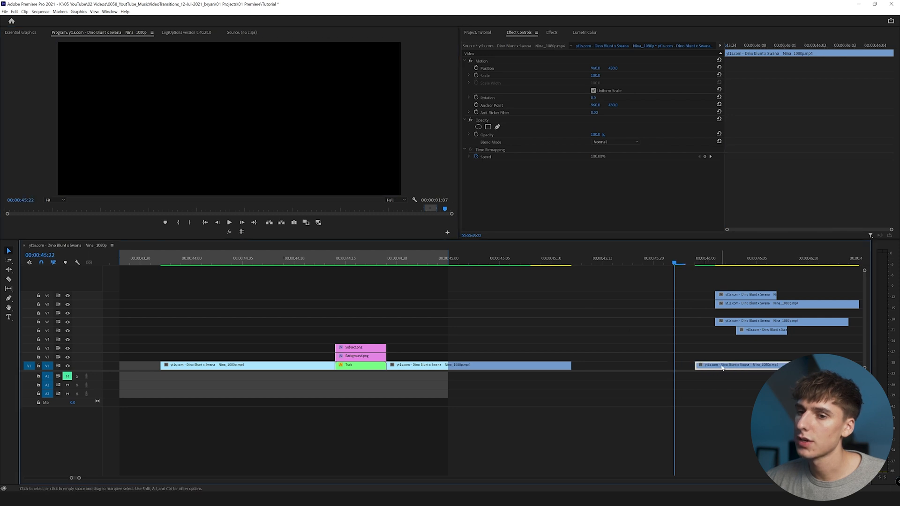
{"action": "left_click_drag", "start_coordinate": [733, 327], "coordinate": [603, 359]}
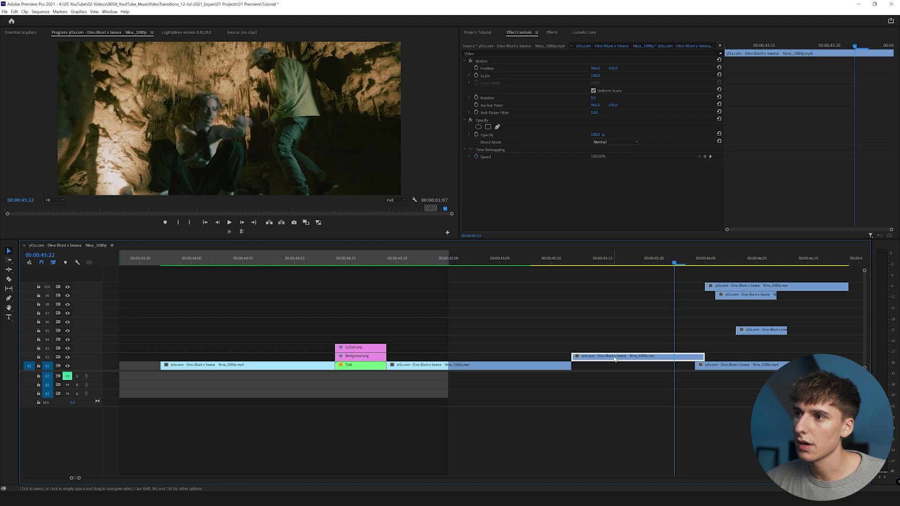
{"action": "left_click_drag", "start_coordinate": [680, 353], "coordinate": [649, 356]}
{"action": "left_click_drag", "start_coordinate": [711, 367], "coordinate": [692, 368]}
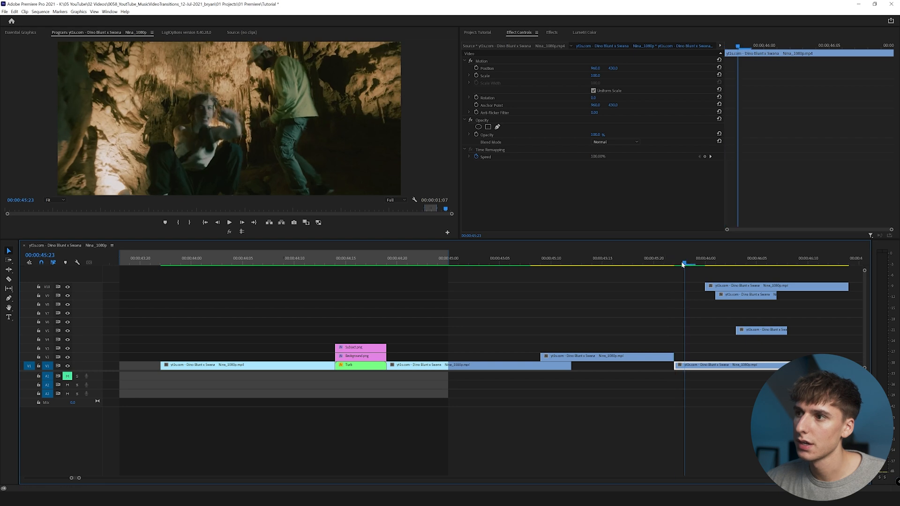
Lower the V2 still onto V1 so it fills the gap from 00:00:45:12 to 00:00:45:22 between the clips.
{"action": "left_click_drag", "start_coordinate": [680, 265], "coordinate": [622, 281]}
{"action": "left_click", "coordinate": [571, 258]}
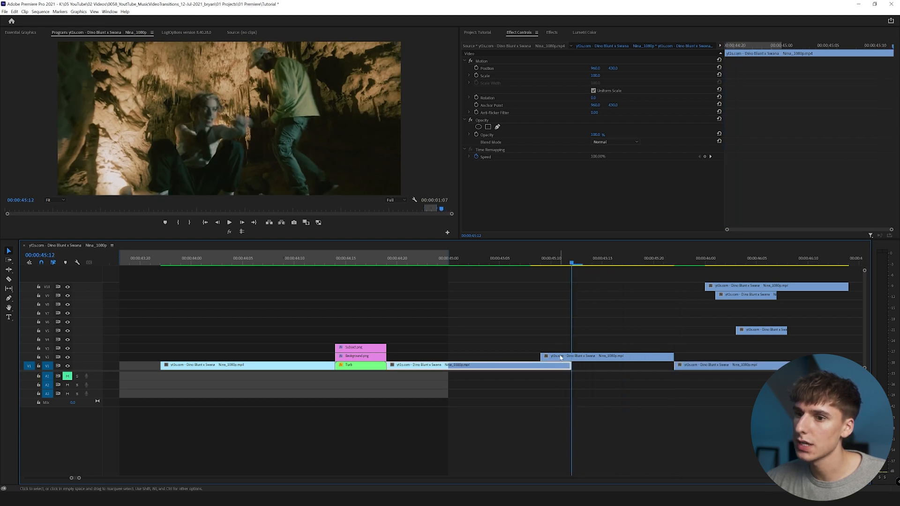
{"action": "key", "text": "ctrl+z"}
{"action": "left_click_drag", "start_coordinate": [564, 257], "coordinate": [604, 271]}
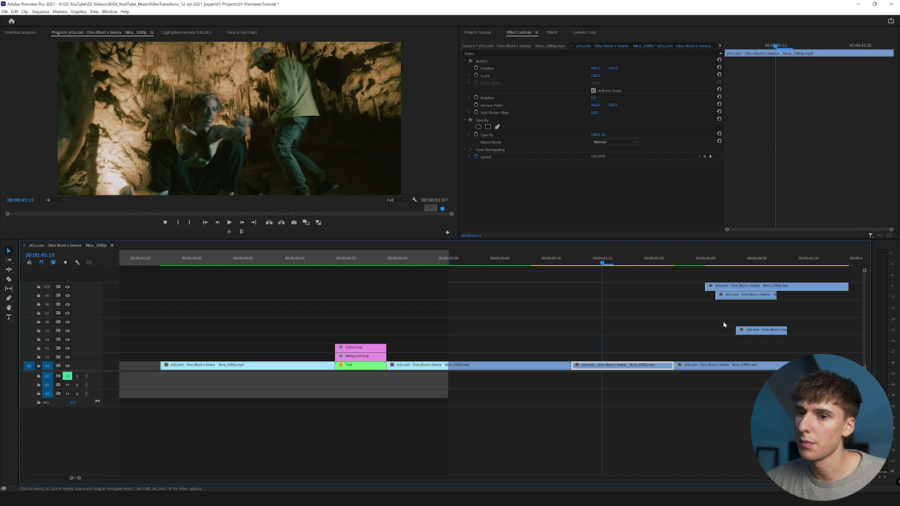
Place the V10 still on V2 from 00:00:45:12 to 00:00:45:15 and the V9 still on V3 starting at 00:00:45:15.
{"action": "left_click_drag", "start_coordinate": [728, 286], "coordinate": [594, 358]}
{"action": "mouse_move", "coordinate": [576, 259]}
{"action": "left_mouse_down"}
{"action": "mouse_move", "coordinate": [565, 259]}
{"action": "mouse_move", "coordinate": [587, 260]}
{"action": "mouse_move", "coordinate": [551, 263]}
{"action": "mouse_move", "coordinate": [580, 266]}
{"action": "left_mouse_up"}
{"action": "left_click", "coordinate": [241, 223]}
{"action": "left_click", "coordinate": [242, 223]}
{"action": "left_click", "coordinate": [242, 223]}
{"action": "key", "text": "ctrl+z"}
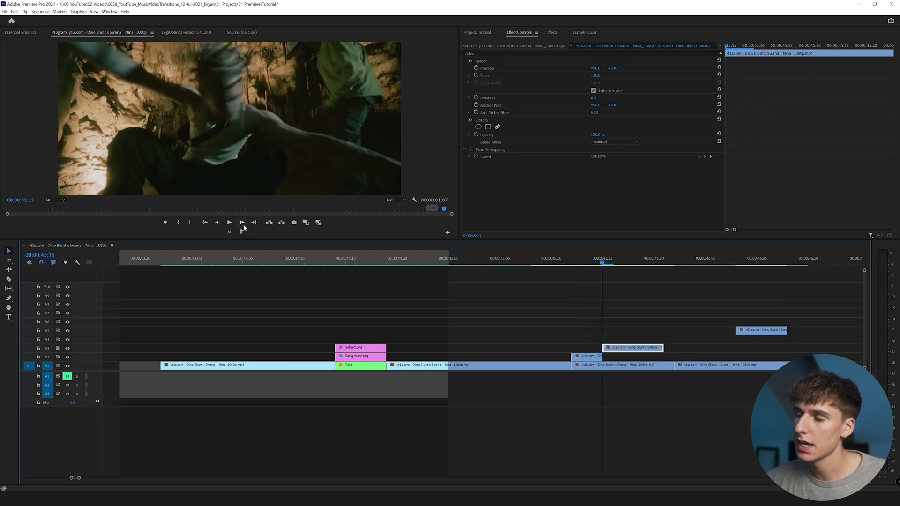
Trim the V3 still to end at 00:00:45:19 and place the V5 still on V4 from that frame.
{"action": "left_click", "coordinate": [242, 223]}
{"action": "left_click", "coordinate": [242, 223]}
{"action": "left_click", "coordinate": [242, 223]}
{"action": "left_click", "coordinate": [242, 223]}
{"action": "left_click_drag", "start_coordinate": [663, 348], "coordinate": [644, 348]}
{"action": "left_click_drag", "start_coordinate": [745, 330], "coordinate": [654, 339]}
Move the last clip to start at 00:00:46:00 and extend the V4 still and the V1 background still to meet it.
{"action": "left_click", "coordinate": [241, 223]}
{"action": "left_click", "coordinate": [241, 223]}
{"action": "left_click", "coordinate": [242, 223]}
{"action": "left_click", "coordinate": [242, 223]}
{"action": "left_click", "coordinate": [241, 223]}
{"action": "left_click", "coordinate": [242, 223]}
{"action": "left_click_drag", "start_coordinate": [698, 366], "coordinate": [734, 368]}
{"action": "left_click_drag", "start_coordinate": [694, 339], "coordinate": [705, 339]}
{"action": "left_click_drag", "start_coordinate": [675, 366], "coordinate": [697, 365]}
Line up all three short stills on V2, play the sequence, and park the playhead at 00:00:45:12.
{"action": "key", "text": "minus"}
{"action": "key", "text": "space"}
{"action": "left_click", "coordinate": [524, 265]}
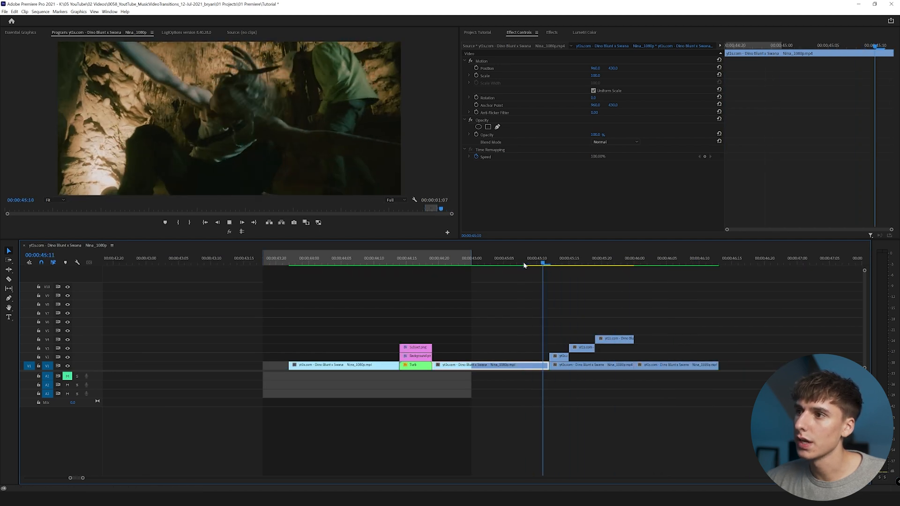
{"action": "left_click", "coordinate": [527, 266]}
{"action": "key", "text": "ctrl+z"}
{"action": "left_click", "coordinate": [535, 266]}
{"action": "mouse_move", "coordinate": [534, 265]}
{"action": "left_mouse_down"}
{"action": "mouse_move", "coordinate": [647, 264]}
{"action": "mouse_move", "coordinate": [516, 265]}
{"action": "mouse_move", "coordinate": [594, 265]}
{"action": "mouse_move", "coordinate": [550, 272]}
{"action": "left_mouse_up"}
{"action": "key", "text": "space"}
{"action": "key", "text": "space"}
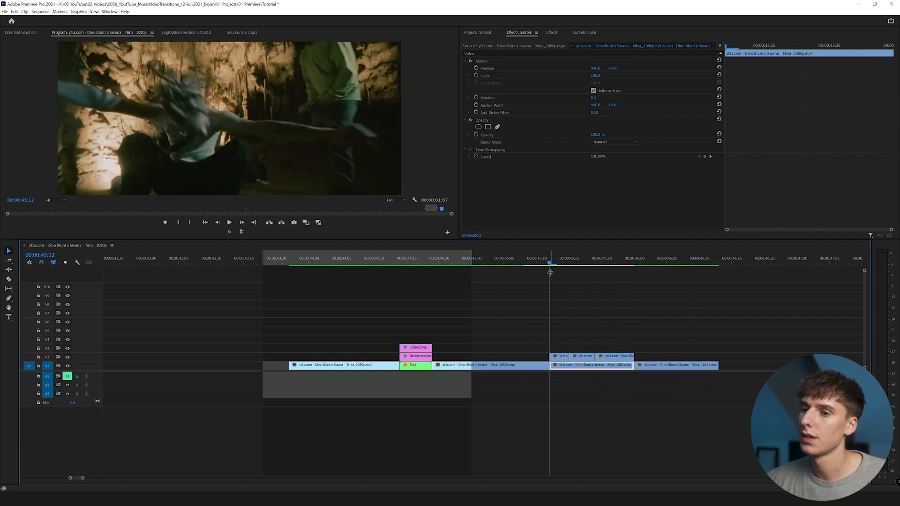
In File Explorer, open the Rips and Folds folder of the texture bundle and preview blackrip26.png and the following textures full size.
{"action": "key", "text": "alt+Tab"}
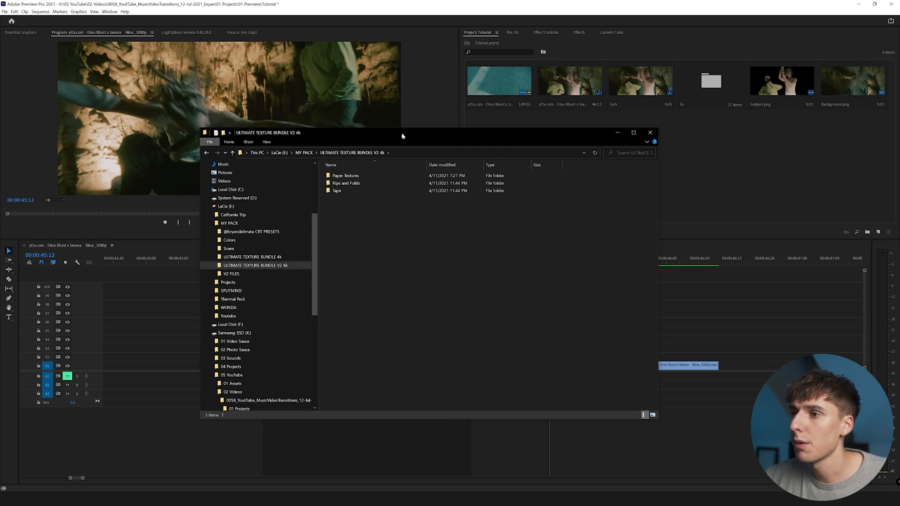
{"action": "left_click_drag", "start_coordinate": [401, 139], "coordinate": [409, 136]}
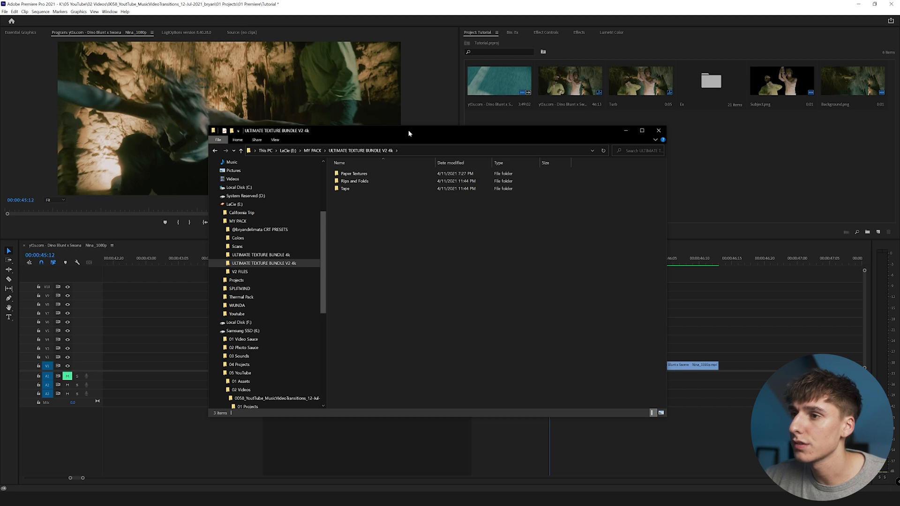
{"action": "left_click_drag", "start_coordinate": [409, 136], "coordinate": [418, 131]}
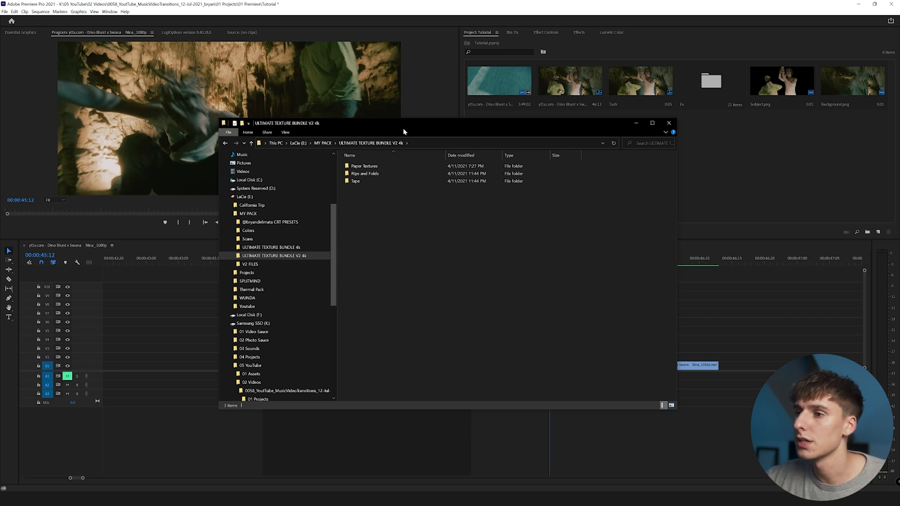
{"action": "double_click", "coordinate": [364, 173]}
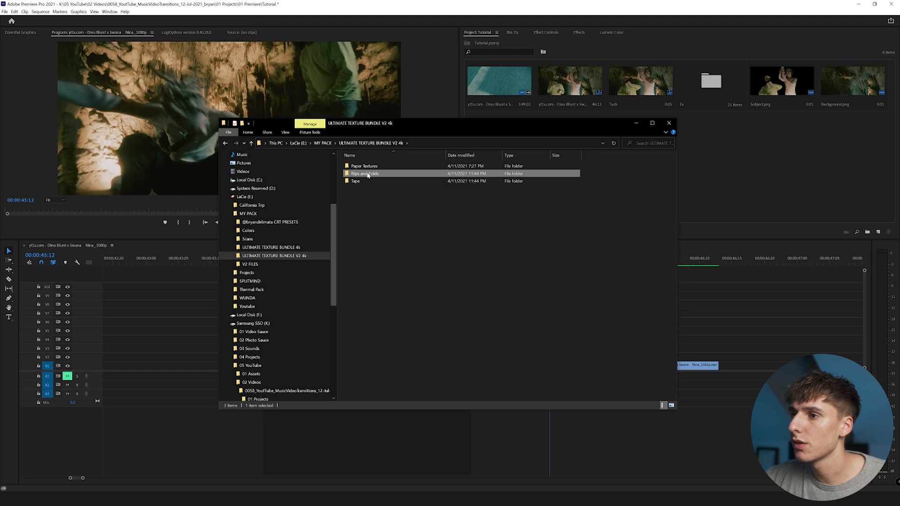
{"action": "scroll", "coordinate": [420, 234], "scroll_direction": "down", "scroll_amount": 1}
{"action": "scroll", "coordinate": [422, 237], "scroll_direction": "up", "scroll_amount": 1}
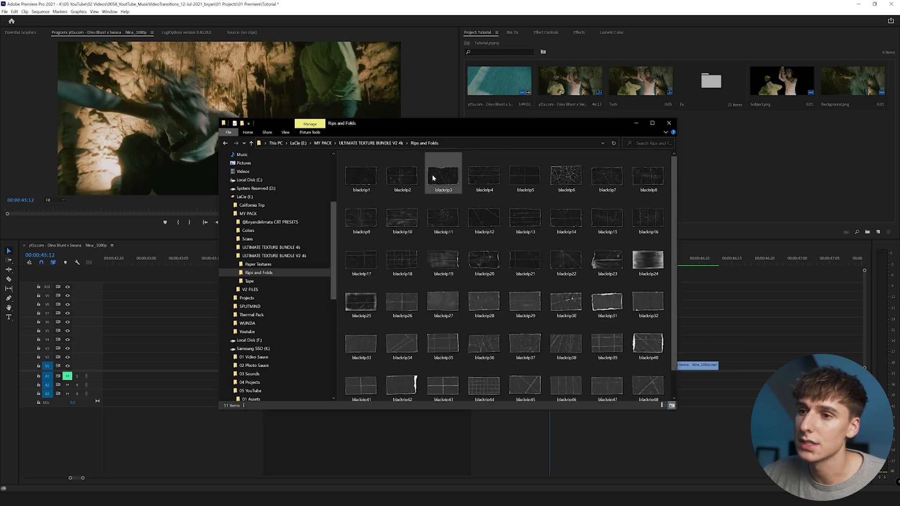
{"action": "scroll", "coordinate": [403, 194], "scroll_direction": "down", "scroll_amount": 1}
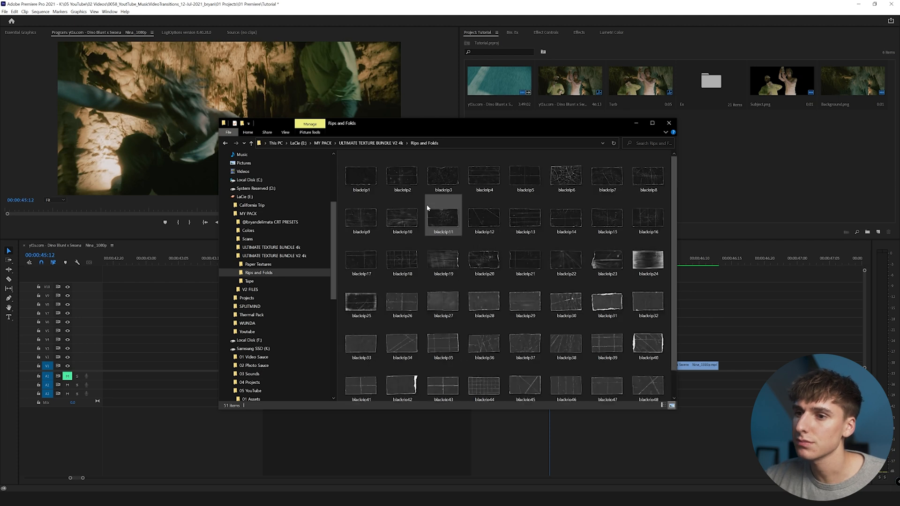
{"action": "scroll", "coordinate": [437, 253], "scroll_direction": "up", "scroll_amount": 1}
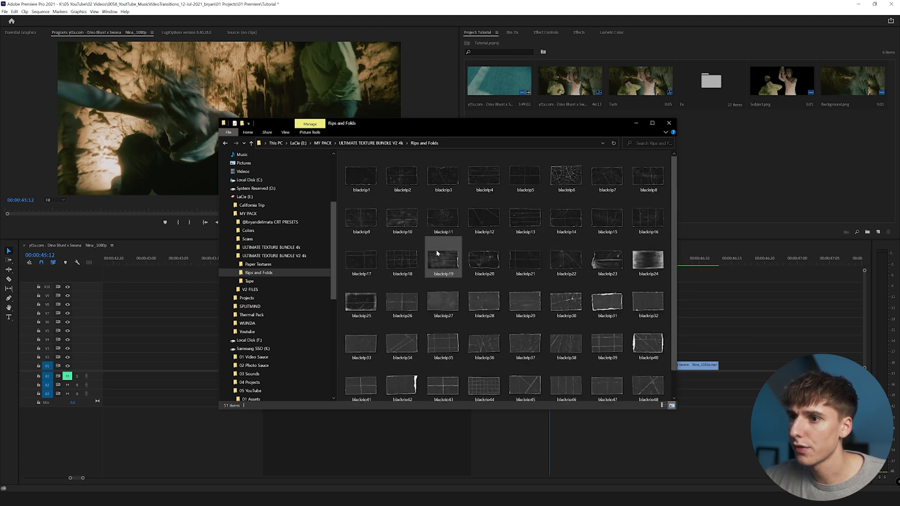
{"action": "scroll", "coordinate": [435, 254], "scroll_direction": "down", "scroll_amount": 1}
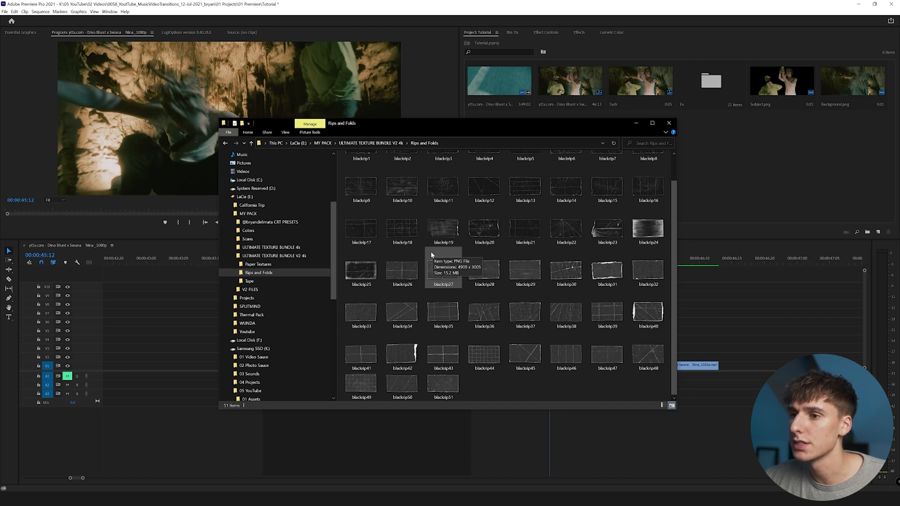
{"action": "double_click", "coordinate": [405, 274]}
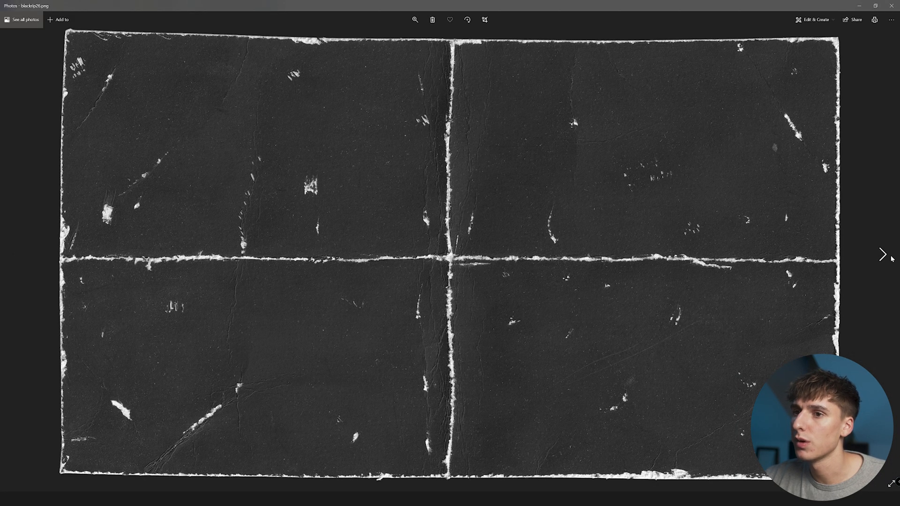
{"action": "left_click", "coordinate": [889, 258]}
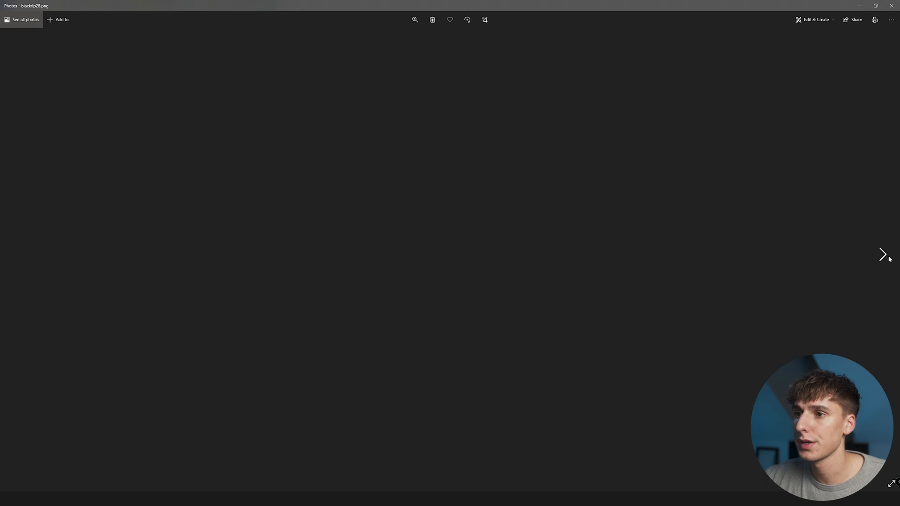
{"action": "left_click", "coordinate": [885, 6]}
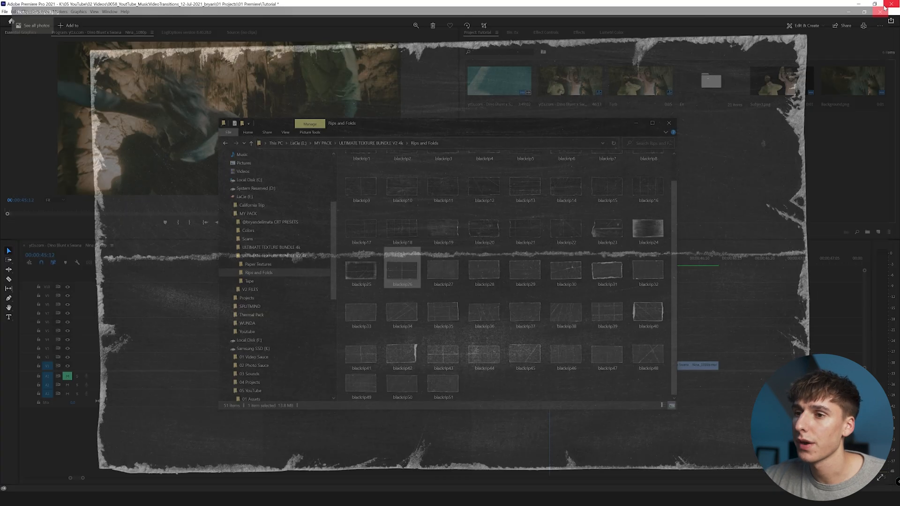
Browse the remaining blackrip textures in the folder for one to overlay on the first still.
{"action": "scroll", "coordinate": [566, 220], "scroll_direction": "up", "scroll_amount": 1}
{"action": "left_click", "coordinate": [358, 302]}
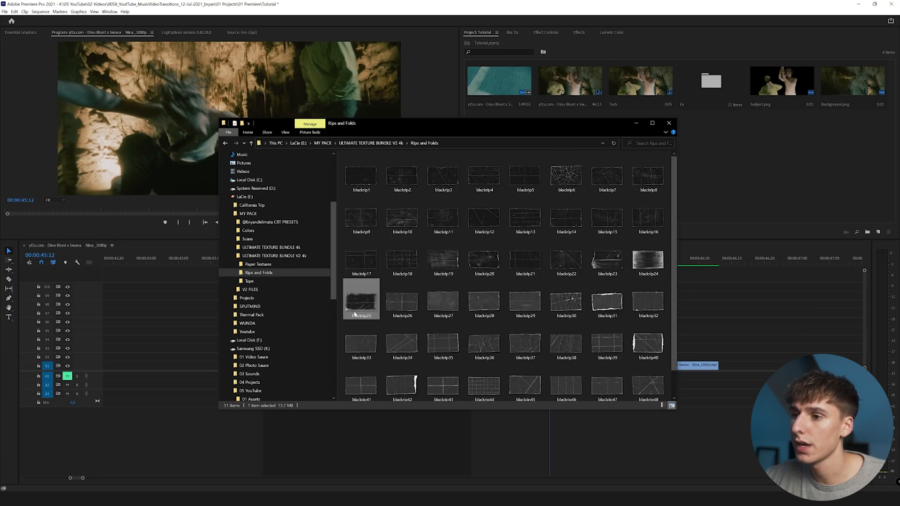
{"action": "left_click_drag", "start_coordinate": [361, 168], "coordinate": [459, 291]}
{"action": "scroll", "coordinate": [445, 220], "scroll_direction": "down", "scroll_amount": 1}
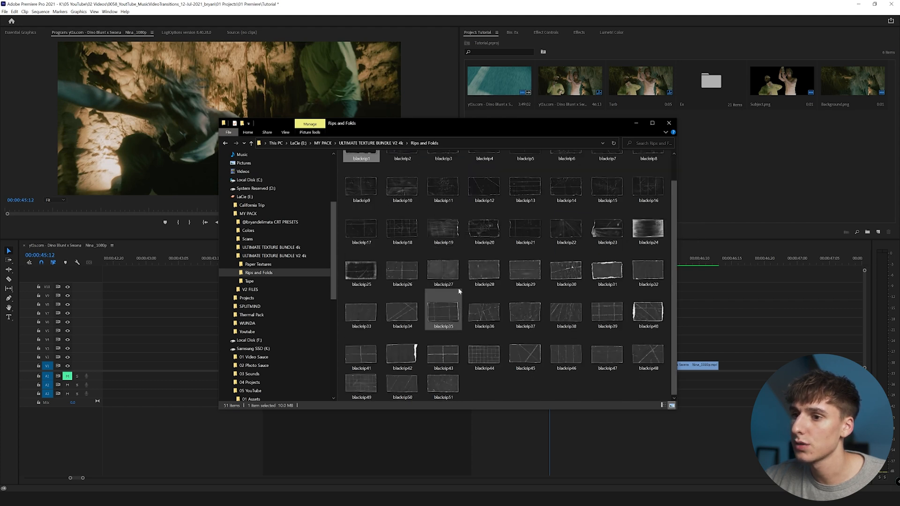
{"action": "left_click", "coordinate": [402, 270]}
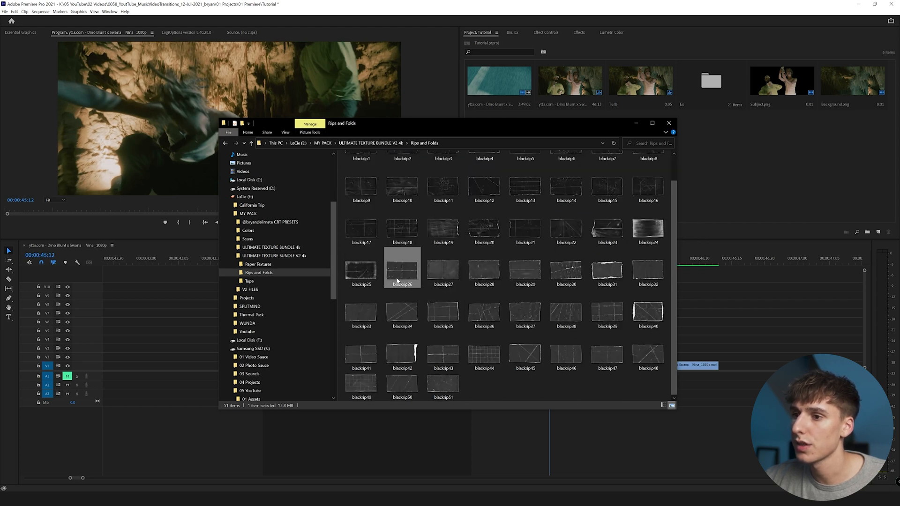
{"action": "left_click", "coordinate": [458, 390]}
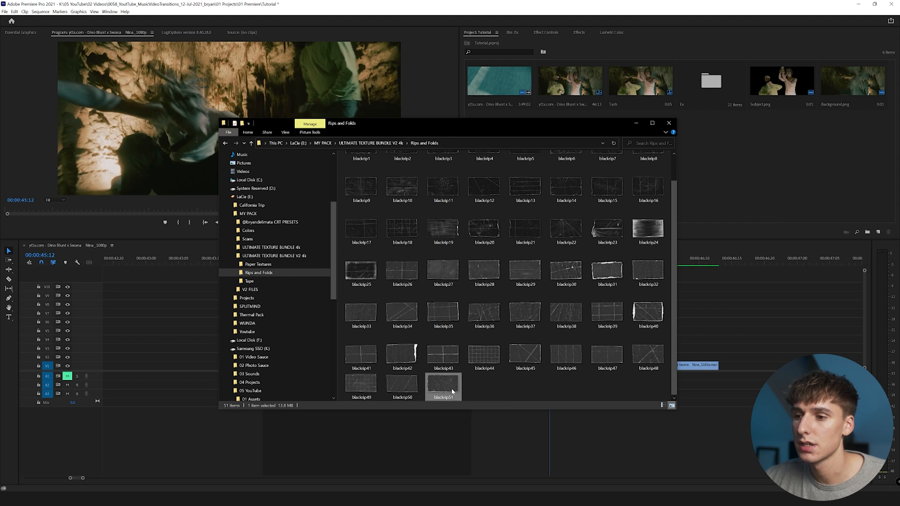
{"action": "scroll", "coordinate": [462, 334], "scroll_direction": "up", "scroll_amount": 1}
{"action": "scroll", "coordinate": [463, 334], "scroll_direction": "down", "scroll_amount": 1}
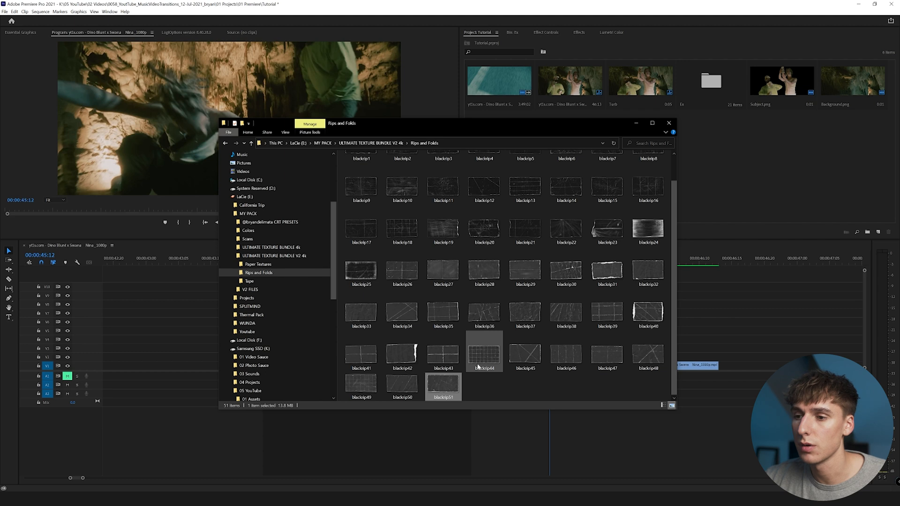
{"action": "left_click_drag", "start_coordinate": [641, 383], "coordinate": [604, 361]}
{"action": "scroll", "coordinate": [528, 305], "scroll_direction": "up", "scroll_amount": 1}
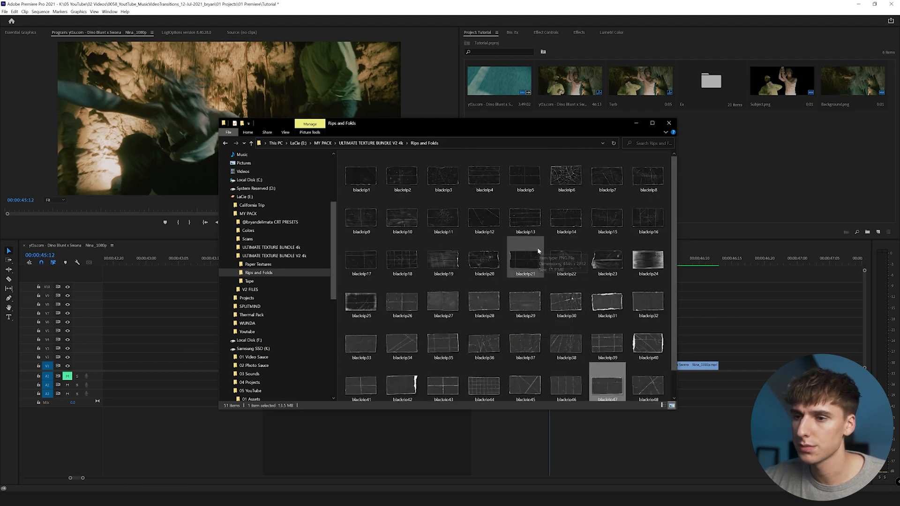
Import blackrip14.png, place it on V3 trimmed to the first still's length, and scale it to the frame size.
{"action": "left_click", "coordinate": [567, 224]}
{"action": "left_click_drag", "start_coordinate": [567, 224], "coordinate": [727, 176]}
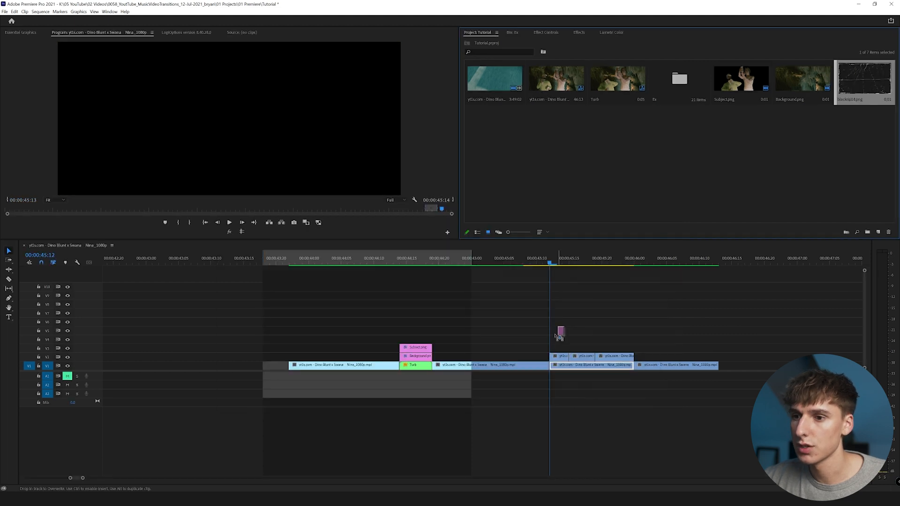
{"action": "left_click_drag", "start_coordinate": [559, 331], "coordinate": [573, 347]}
{"action": "right_click", "coordinate": [562, 348]}
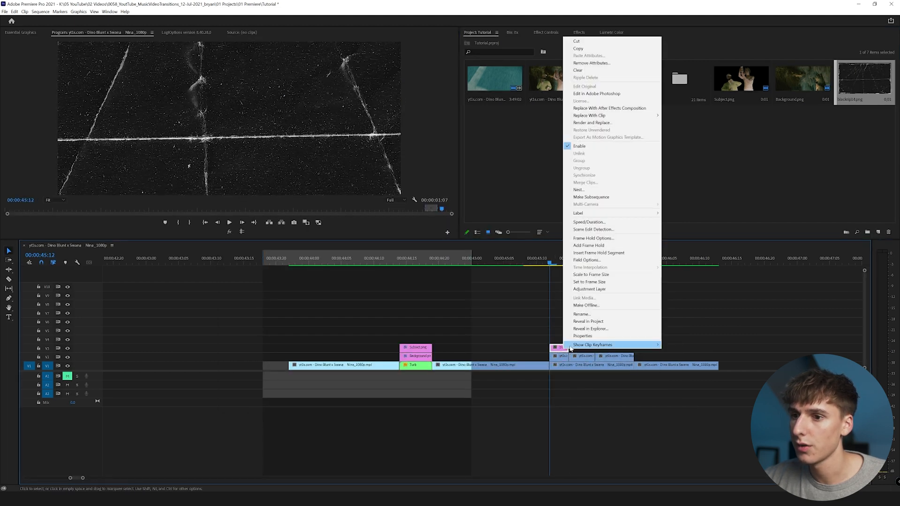
{"action": "left_click", "coordinate": [610, 275]}
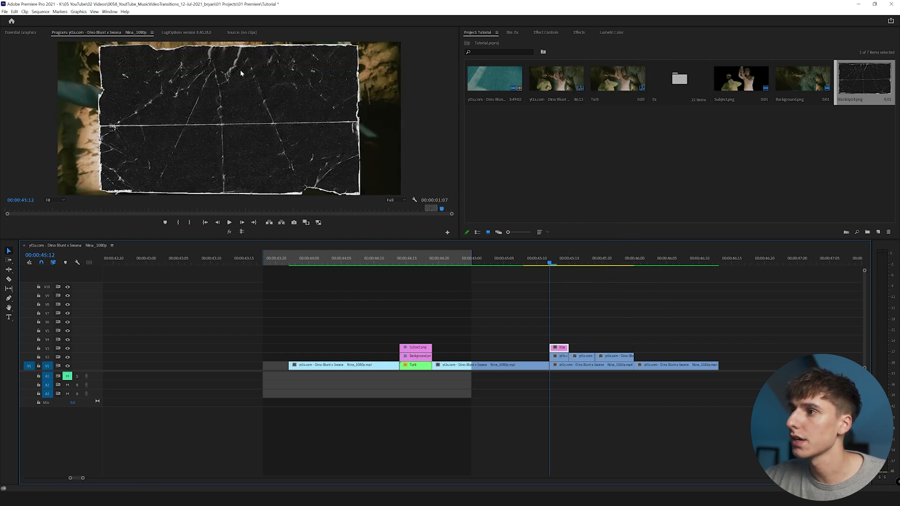
Set the blackrip14.png overlay's scale to 135 and its blend mode to Screen.
{"action": "left_click", "coordinate": [546, 32]}
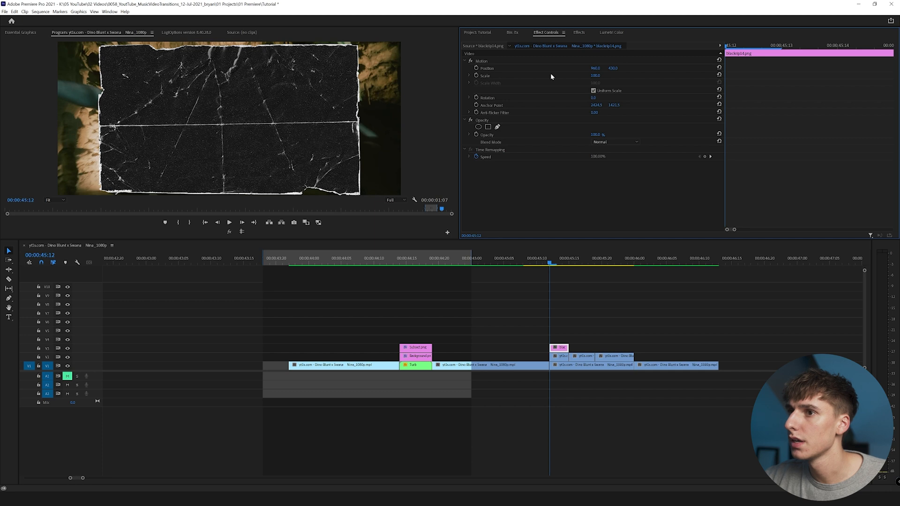
{"action": "left_click_drag", "start_coordinate": [594, 76], "coordinate": [610, 76]}
{"action": "left_click", "coordinate": [602, 141]}
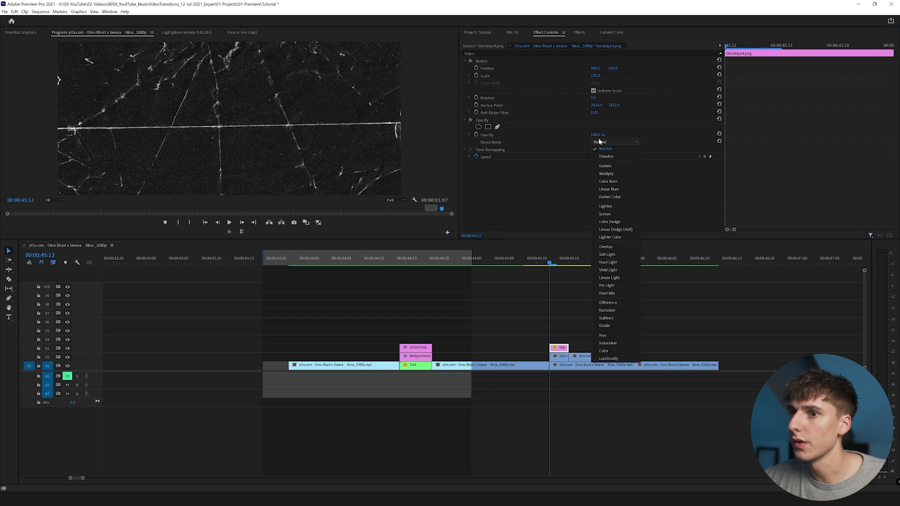
{"action": "left_click", "coordinate": [607, 214]}
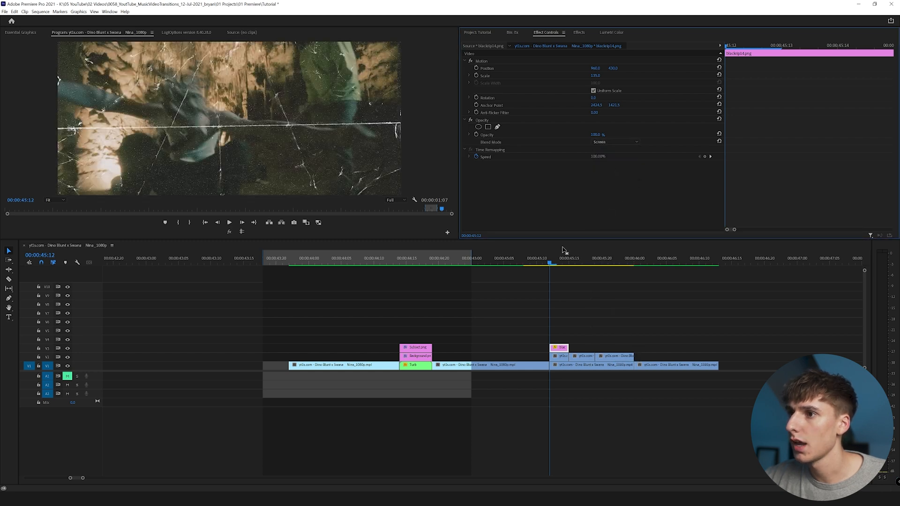
Import blackrip1.png from the Rips and Folds folder, place it on V3 over the second still, and set its blend mode to Screen.
{"action": "left_click", "coordinate": [570, 260]}
{"action": "key", "text": "alt+Tab"}
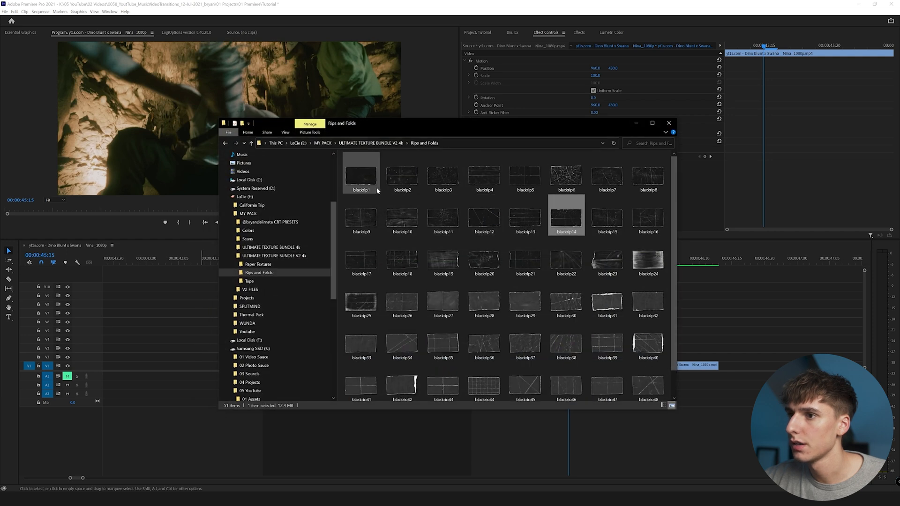
{"action": "left_click_drag", "start_coordinate": [373, 183], "coordinate": [728, 330]}
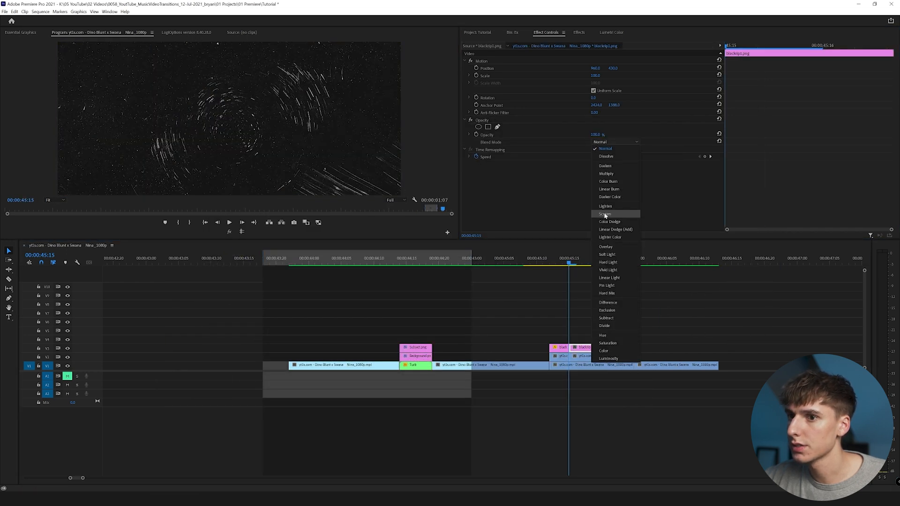
{"action": "left_click", "coordinate": [607, 215]}
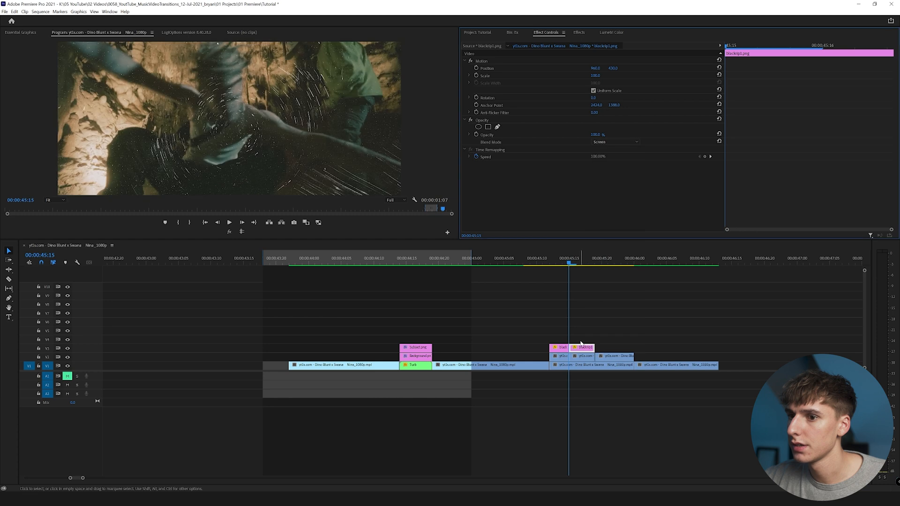
Scale the blackrip1.png overlay to the frame size, enlarge it to about 137, and place a copy over the third still on V3.
{"action": "right_click", "coordinate": [580, 352]}
{"action": "left_click", "coordinate": [604, 278]}
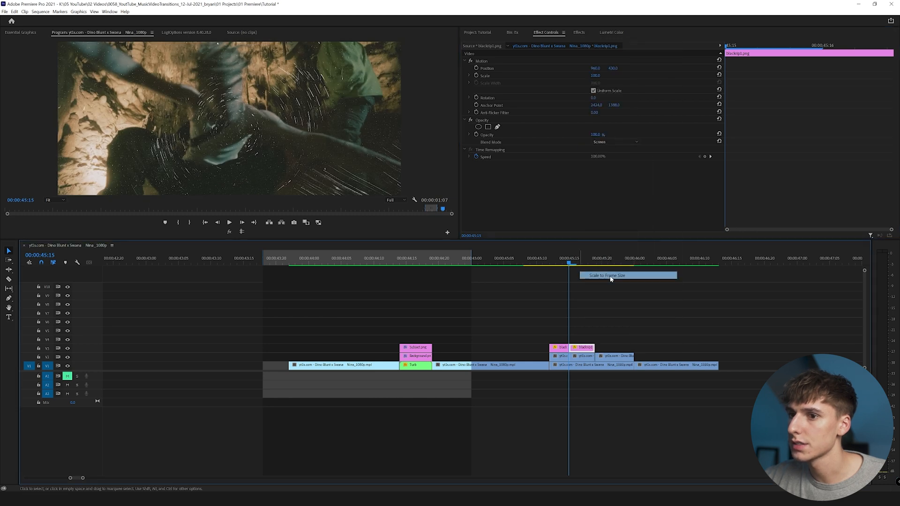
{"action": "left_click_drag", "start_coordinate": [595, 75], "coordinate": [612, 75]}
{"action": "left_click_drag", "start_coordinate": [592, 347], "coordinate": [633, 349]}
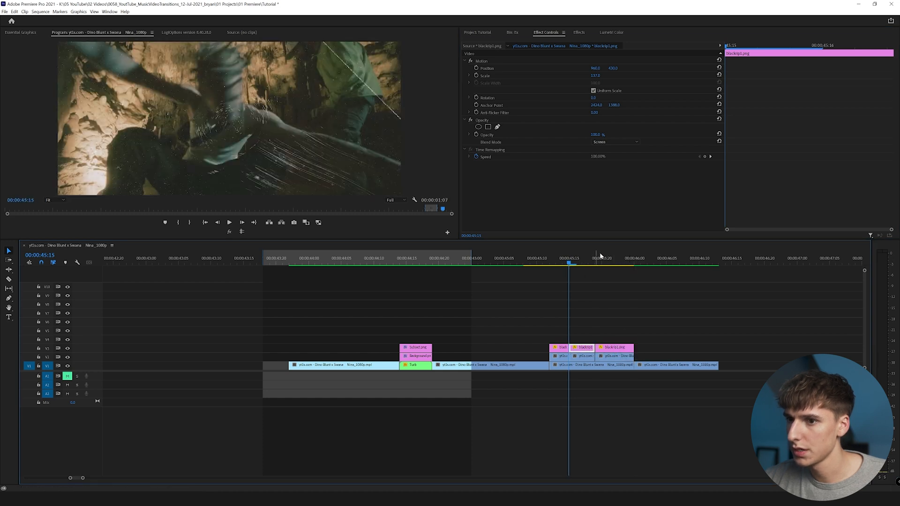
Try shifting the underlying cave clip's horizontal position and play back the textured stills to check the transition.
{"action": "left_click", "coordinate": [608, 365]}
{"action": "left_click", "coordinate": [596, 69]}
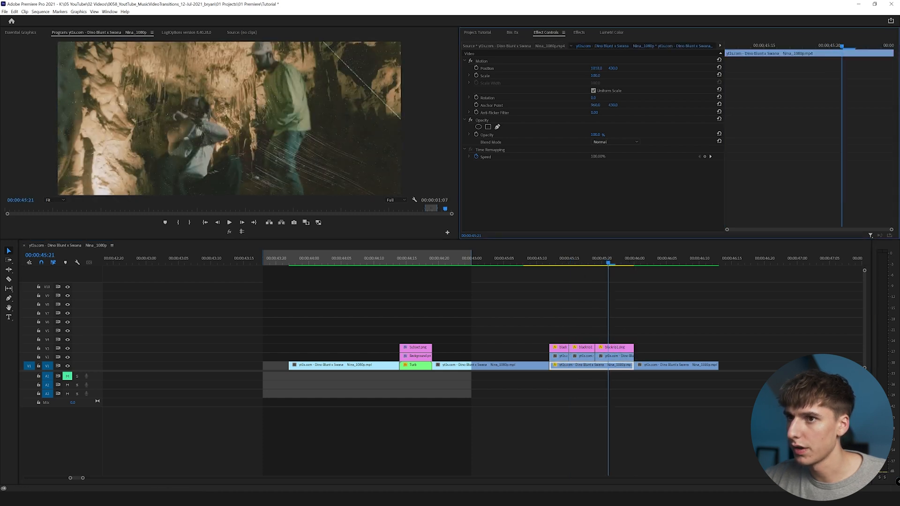
{"action": "left_click", "coordinate": [519, 259]}
{"action": "key", "text": "space"}
{"action": "left_click", "coordinate": [520, 259]}
{"action": "left_click_drag", "start_coordinate": [520, 259], "coordinate": [549, 267]}
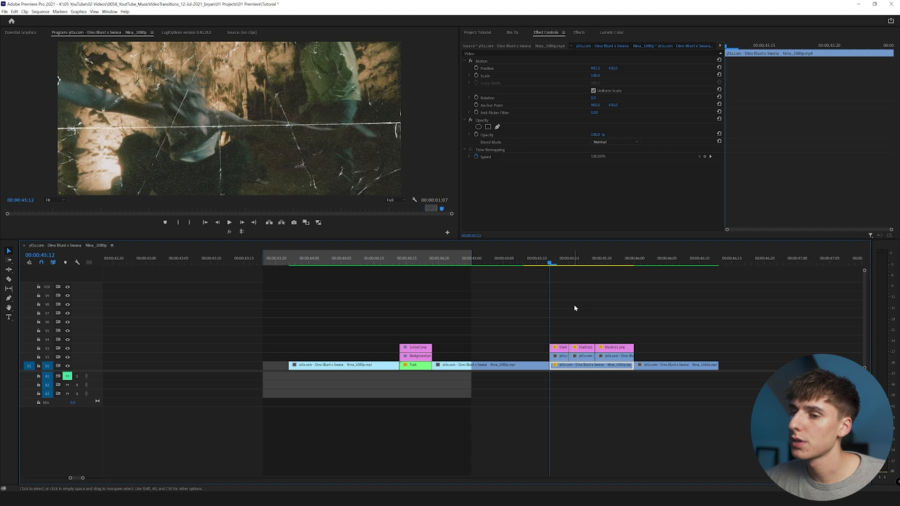
{"action": "key", "text": "Right"}
{"action": "key", "text": "Right"}
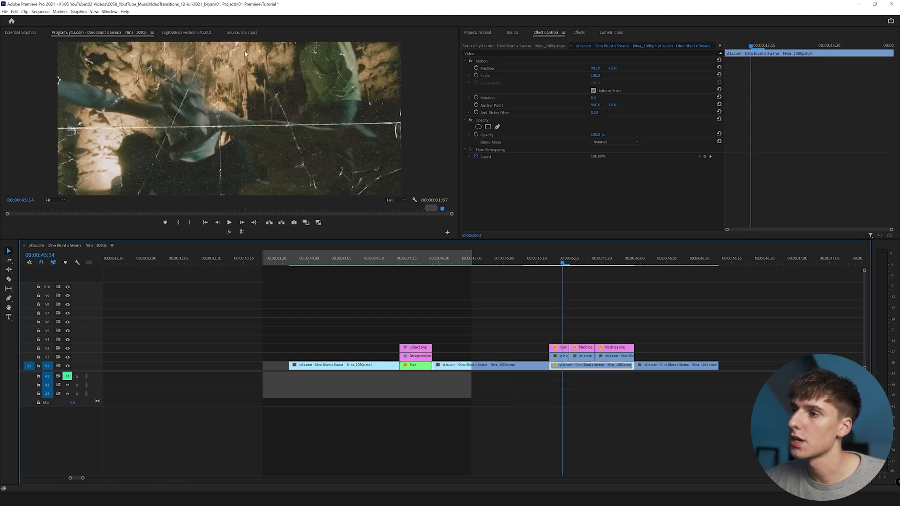
{"action": "left_click_drag", "start_coordinate": [555, 337], "coordinate": [557, 360]}
{"action": "right_click", "coordinate": [558, 359]}
{"action": "left_click", "coordinate": [563, 292]}
{"action": "left_click", "coordinate": [532, 328]}
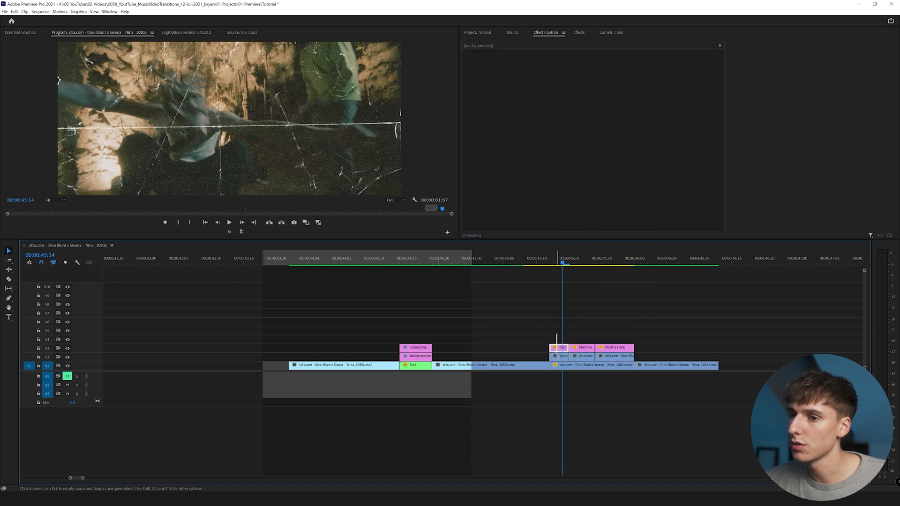
Nest each of the three stills together with its texture overlay into separate sequences named 1, 2 and 3.
{"action": "left_click_drag", "start_coordinate": [558, 360], "coordinate": [557, 339]}
{"action": "right_click", "coordinate": [559, 357]}
{"action": "left_click", "coordinate": [581, 208]}
{"action": "key", "text": "Return"}
{"action": "left_click_drag", "start_coordinate": [584, 334], "coordinate": [583, 357]}
{"action": "key", "text": "alt+n"}
{"action": "key", "text": "Return"}
{"action": "left_click_drag", "start_coordinate": [617, 332], "coordinate": [617, 360]}
{"action": "right_click", "coordinate": [617, 361]}
{"action": "left_click", "coordinate": [628, 206]}
{"action": "type", "text": "3"}
{"action": "left_click", "coordinate": [433, 255]}
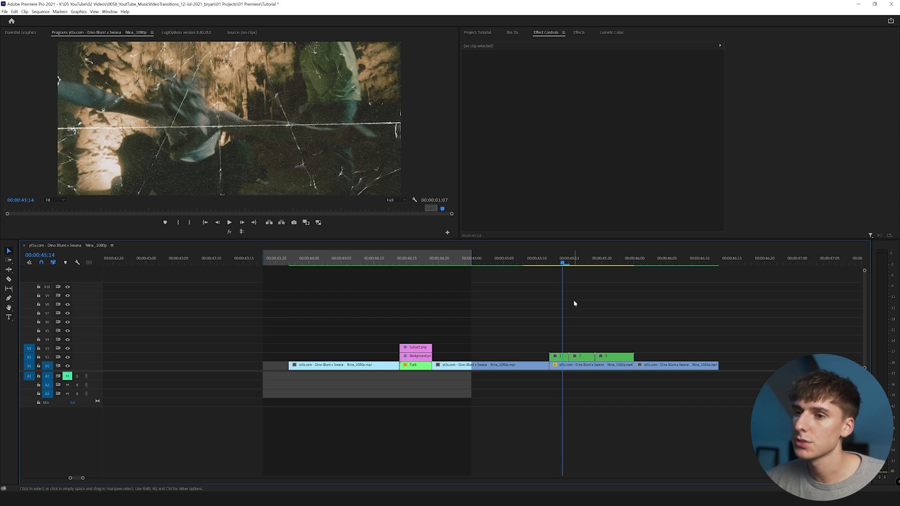
Grade nest 1 with Lumetri Color by warming the temperature to about 12 and shifting the tint towards green.
{"action": "left_click", "coordinate": [579, 359]}
{"action": "left_click", "coordinate": [554, 356]}
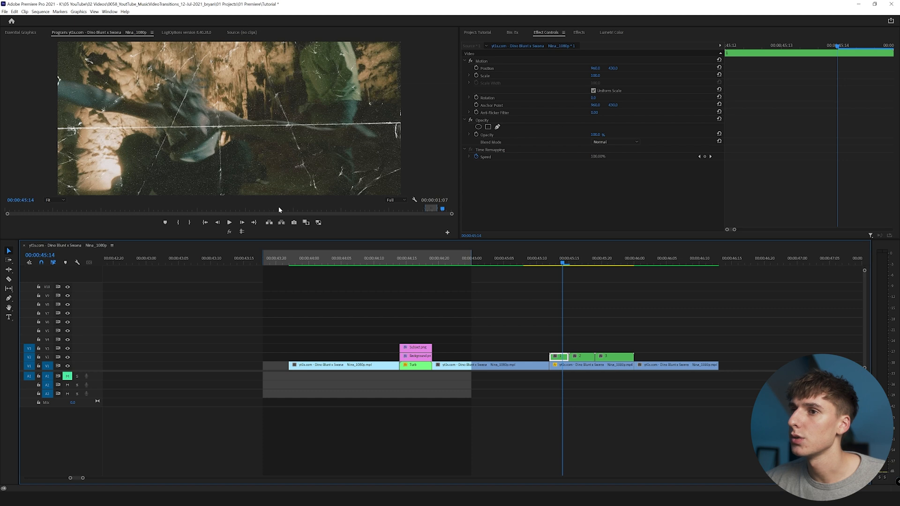
{"action": "left_click", "coordinate": [612, 33]}
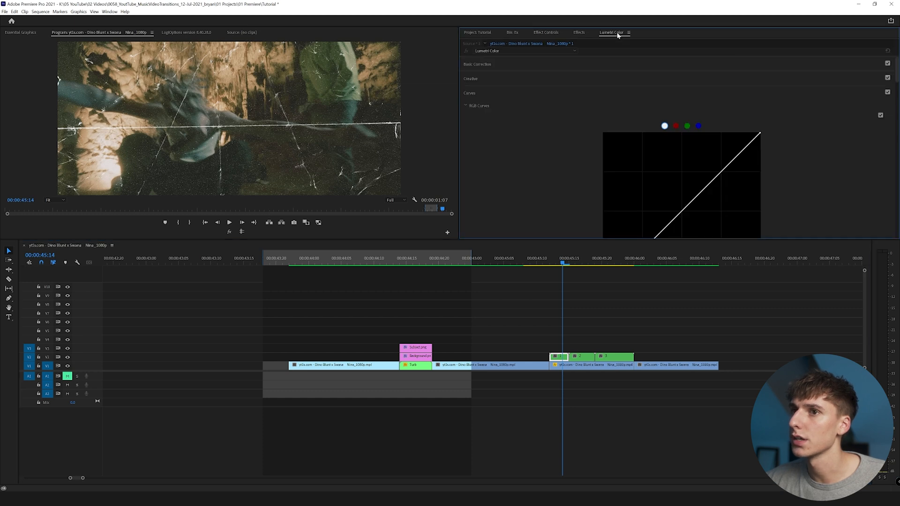
{"action": "left_click", "coordinate": [517, 66]}
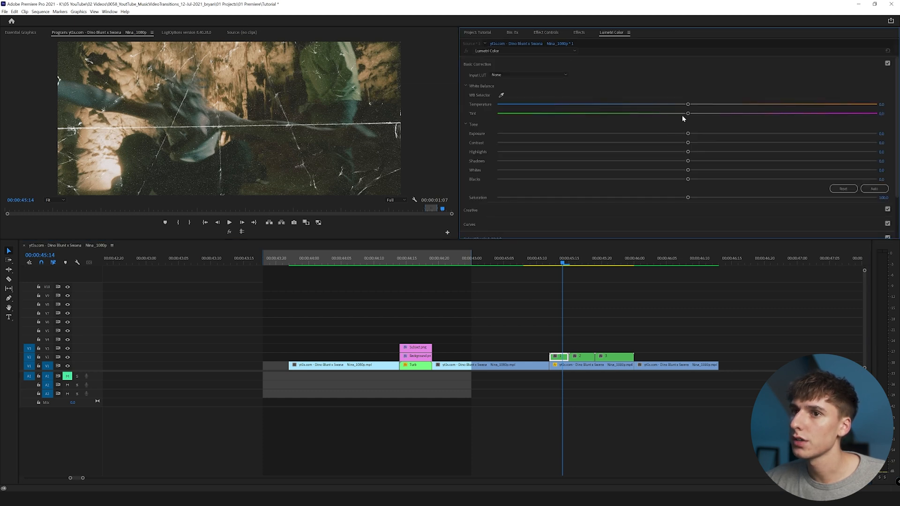
{"action": "left_click_drag", "start_coordinate": [688, 114], "coordinate": [710, 105]}
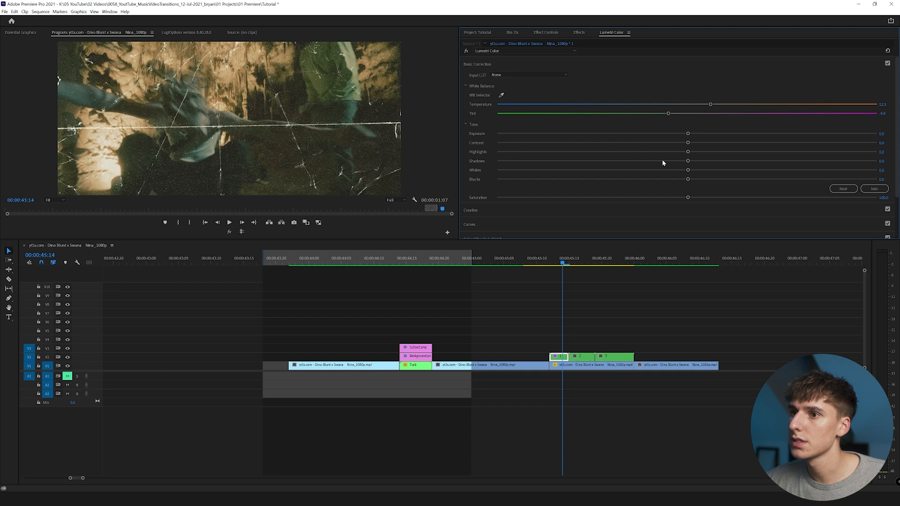
Lift the black point of nest 1's RGB curve slightly for faded shadows, and compare the grade off and on.
{"action": "scroll", "coordinate": [504, 183], "scroll_direction": "down", "scroll_amount": 8}
{"action": "mouse_move", "coordinate": [604, 231]}
{"action": "left_mouse_down"}
{"action": "mouse_move", "coordinate": [603, 219]}
{"action": "mouse_move", "coordinate": [602, 227]}
{"action": "left_mouse_up"}
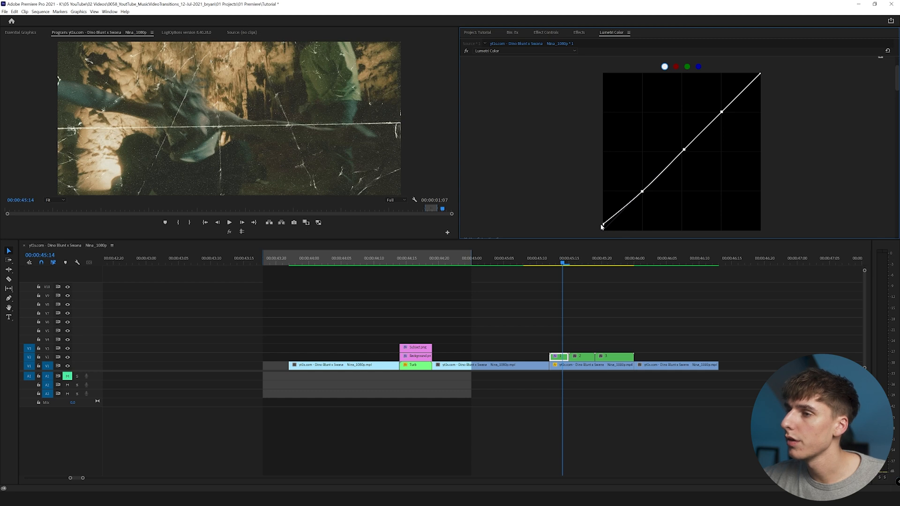
{"action": "left_click", "coordinate": [546, 32]}
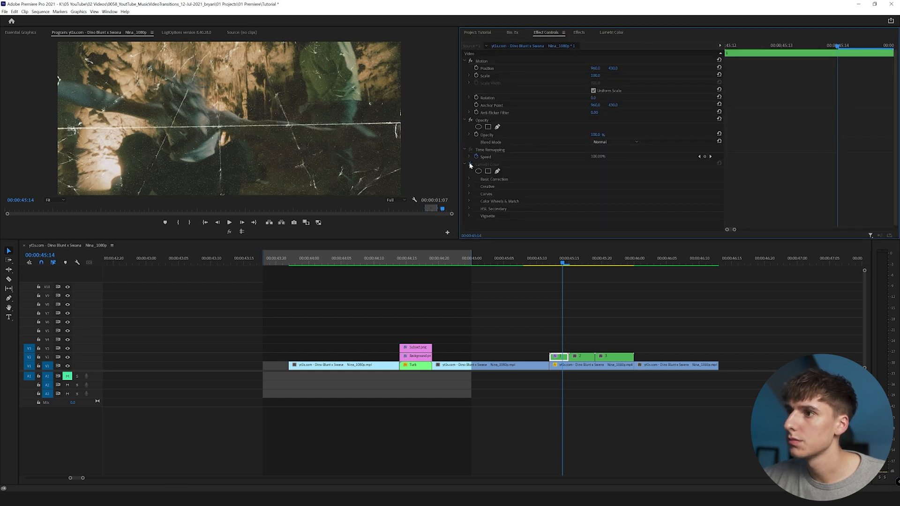
{"action": "left_click", "coordinate": [470, 165]}
{"action": "left_click", "coordinate": [471, 164]}
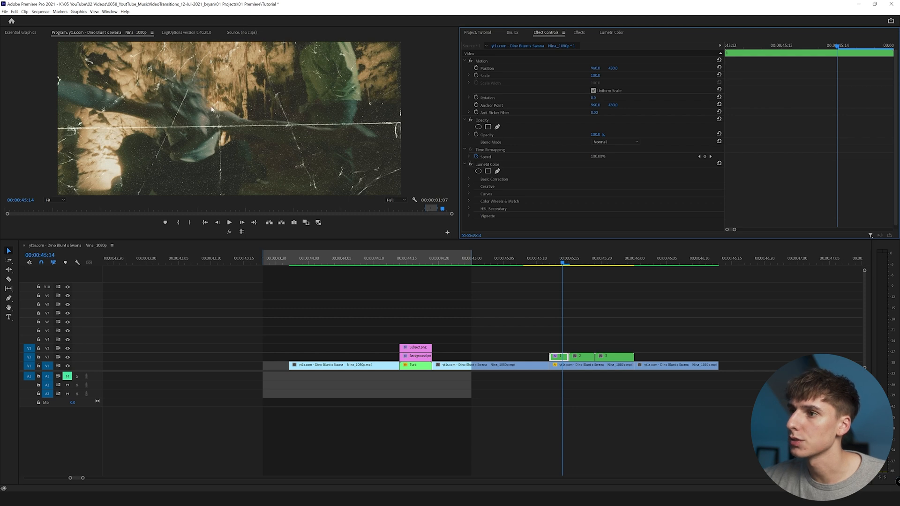
Copy the Lumetri Color effect from nest 1 onto nests 2 and 3.
{"action": "left_click", "coordinate": [496, 170]}
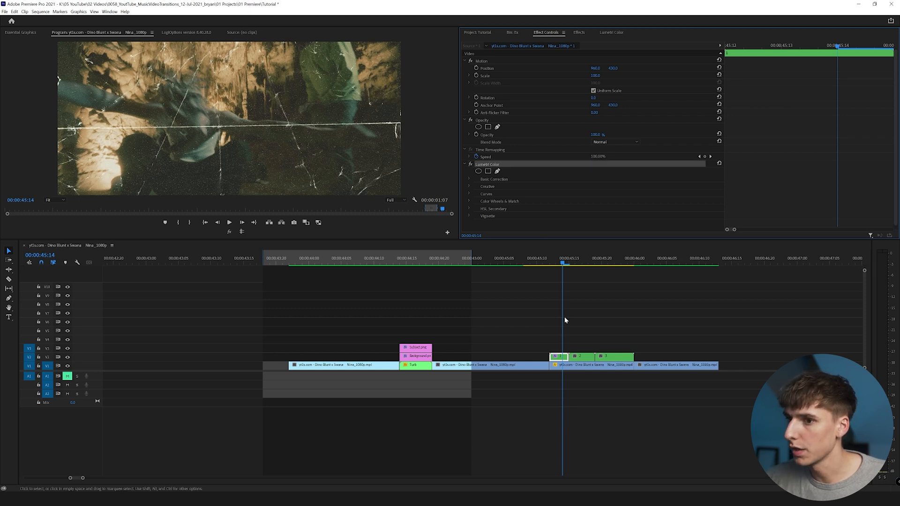
{"action": "left_click", "coordinate": [605, 356]}
{"action": "left_click_drag", "start_coordinate": [563, 261], "coordinate": [540, 261]}
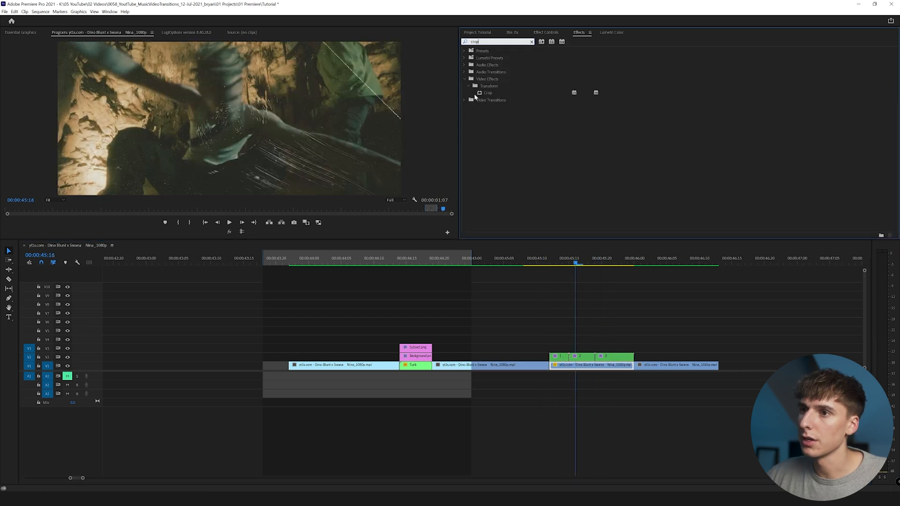
Apply the Crop effect to nest 2 and try out its Left value, undoing the adjustment.
{"action": "left_click_drag", "start_coordinate": [475, 96], "coordinate": [581, 357]}
{"action": "left_click", "coordinate": [546, 32]}
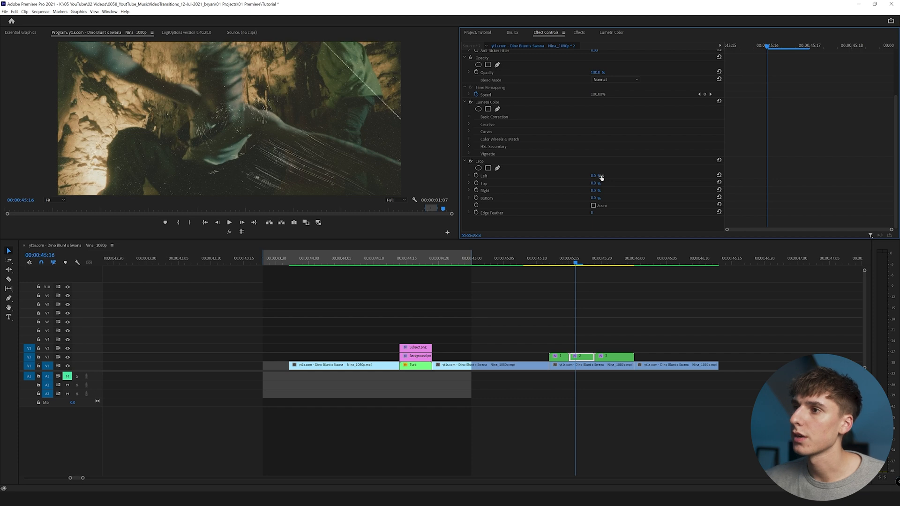
{"action": "mouse_move", "coordinate": [602, 176]}
{"action": "left_mouse_down"}
{"action": "mouse_move", "coordinate": [624, 176]}
{"action": "mouse_move", "coordinate": [604, 178]}
{"action": "left_mouse_up"}
{"action": "key", "text": "ctrl+z"}
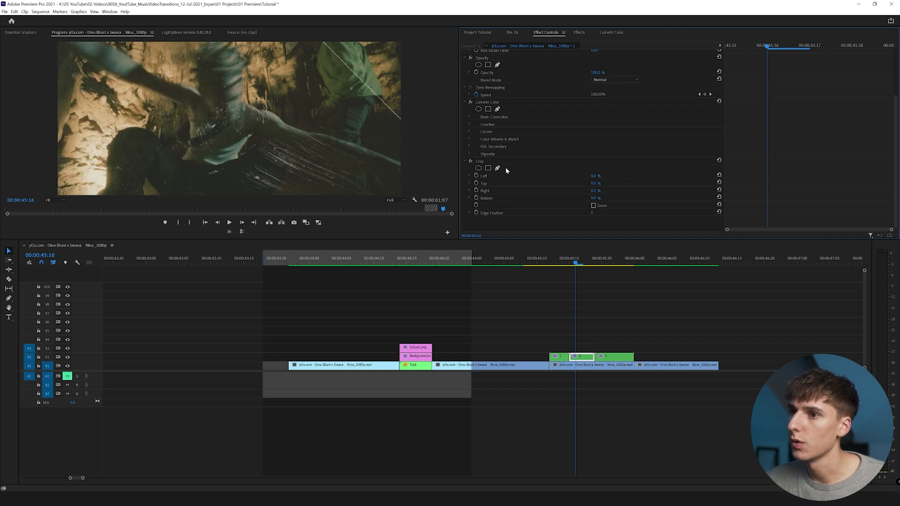
Draw a slanted pen mask on nest 2's Crop effect around the frame's left part, crop that area away, and set the feather to 0.
{"action": "left_click", "coordinate": [498, 168]}
{"action": "left_click", "coordinate": [176, 43]}
{"action": "left_click", "coordinate": [223, 193]}
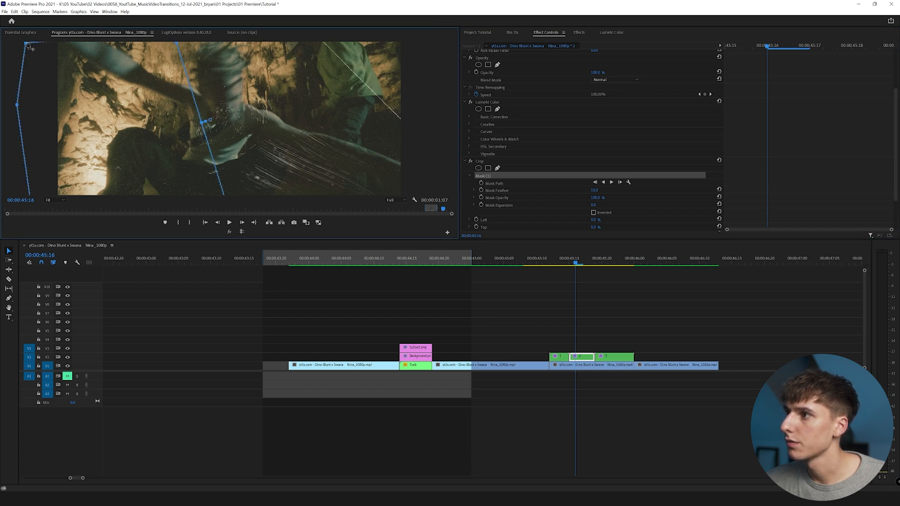
{"action": "left_click_drag", "start_coordinate": [597, 220], "coordinate": [627, 221]}
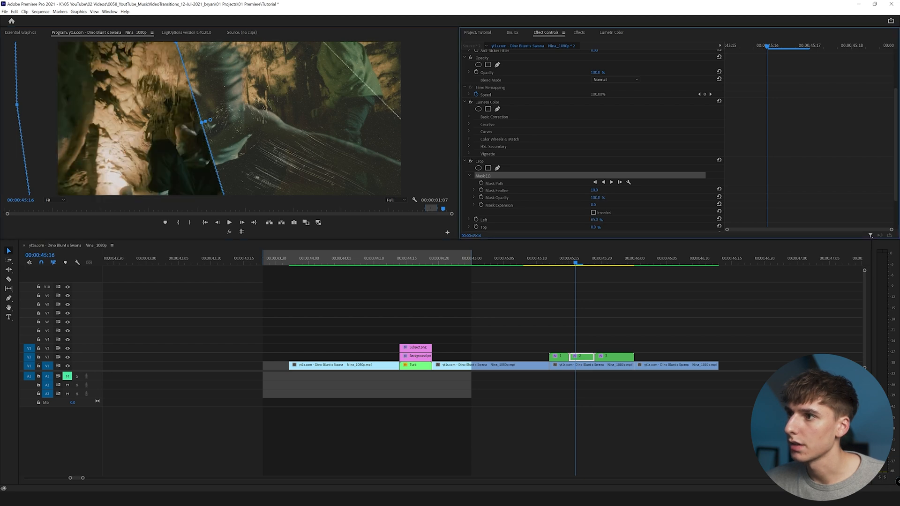
{"action": "left_click", "coordinate": [465, 161]}
{"action": "left_click", "coordinate": [464, 154]}
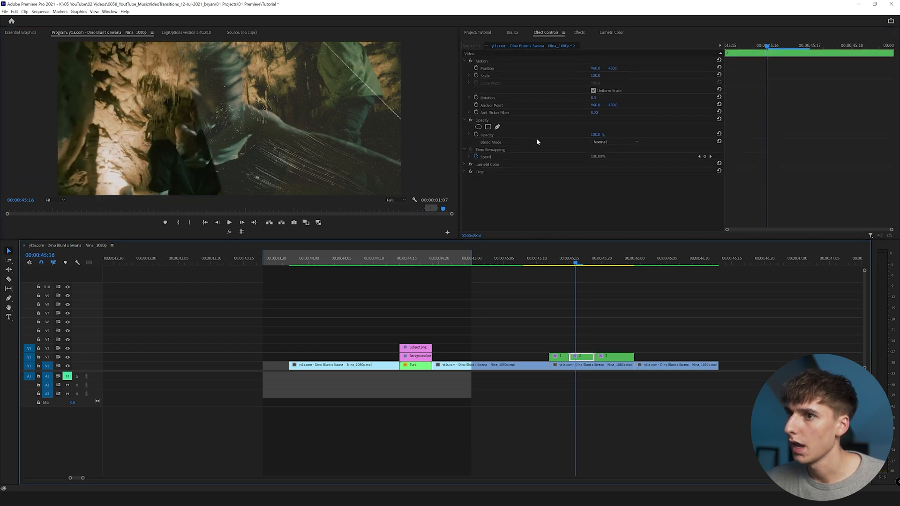
{"action": "left_click", "coordinate": [464, 172]}
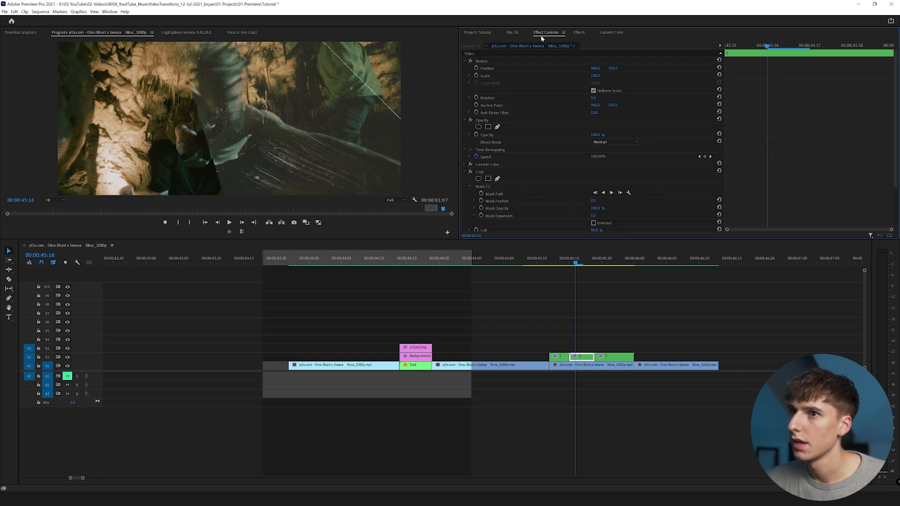
Apply the Drop Shadow effect to nest 2 with opacity 100%, distance 0 and increased softness.
{"action": "left_click", "coordinate": [579, 32]}
{"action": "left_click", "coordinate": [496, 42]}
{"action": "type", "text": "drop"}
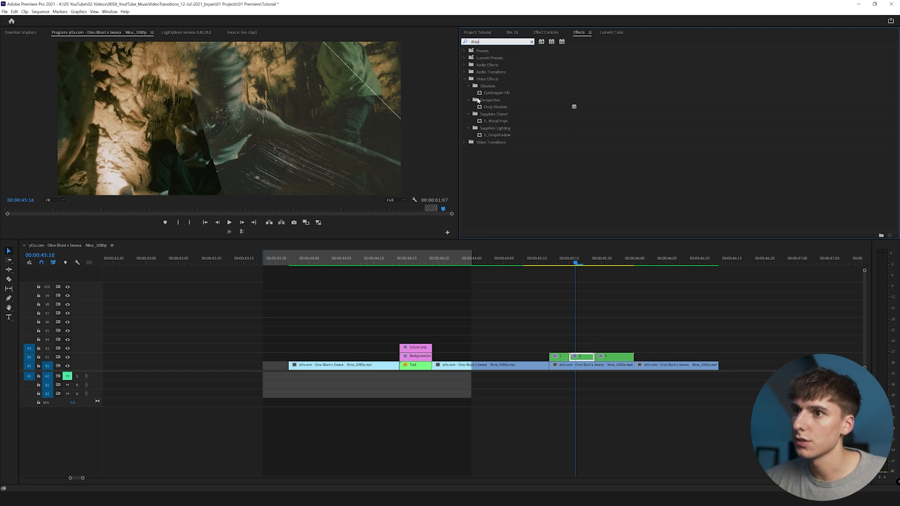
{"action": "left_click", "coordinate": [487, 107]}
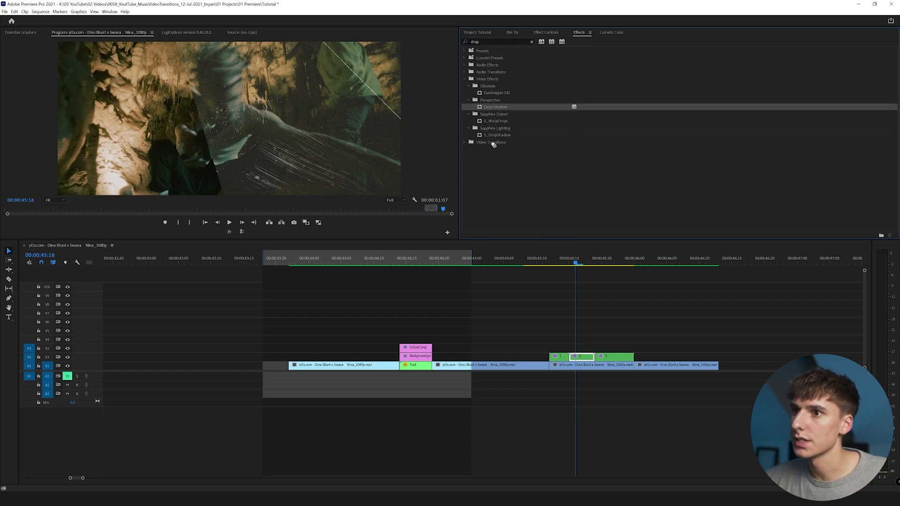
{"action": "left_click", "coordinate": [546, 32]}
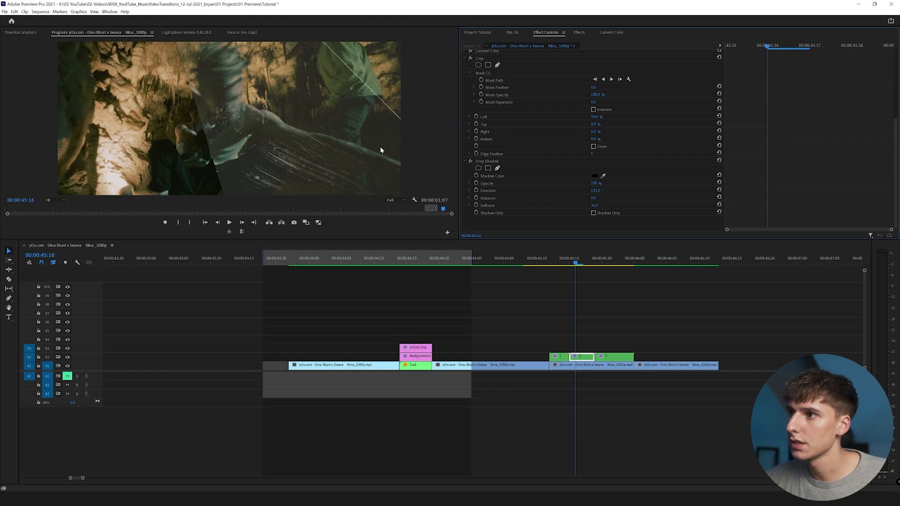
Compare nest 2 with the Drop Shadow off and on, examining the cut edge in the enlarged program preview.
{"action": "left_click", "coordinate": [471, 162]}
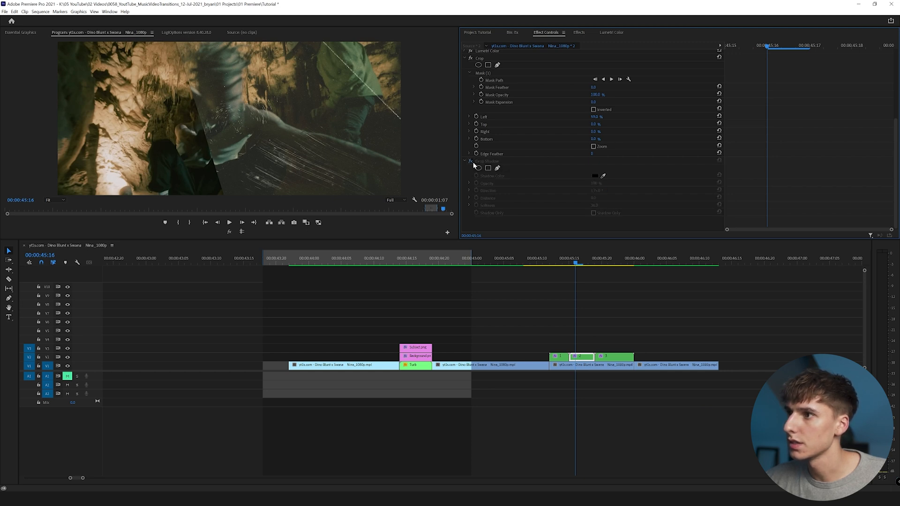
{"action": "key", "text": "grave"}
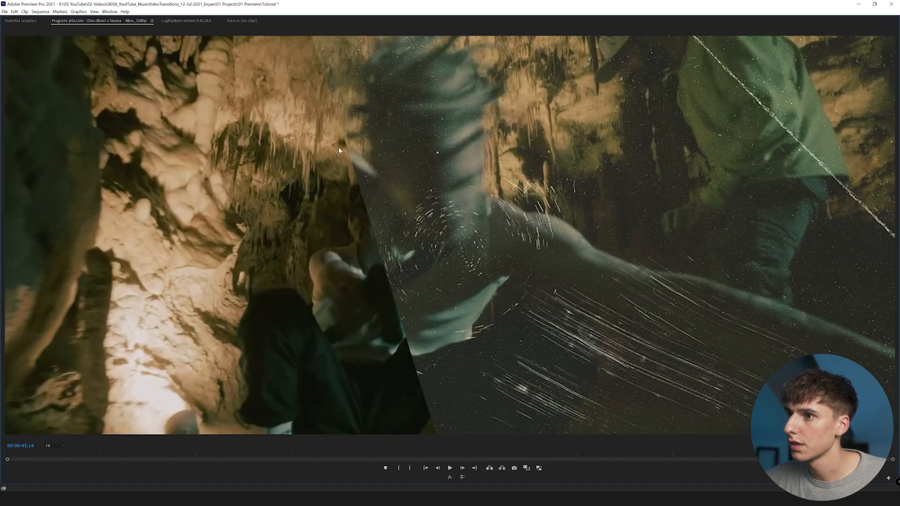
{"action": "key", "text": "grave"}
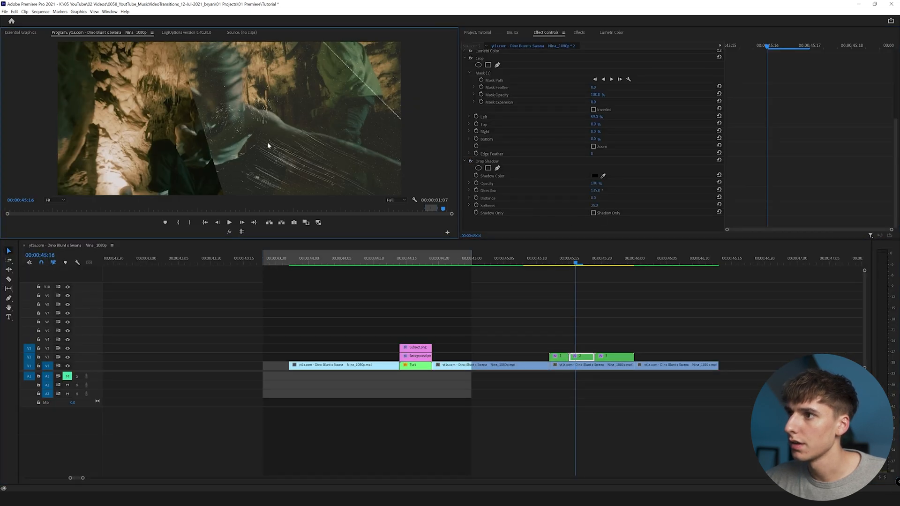
{"action": "key", "text": "grave"}
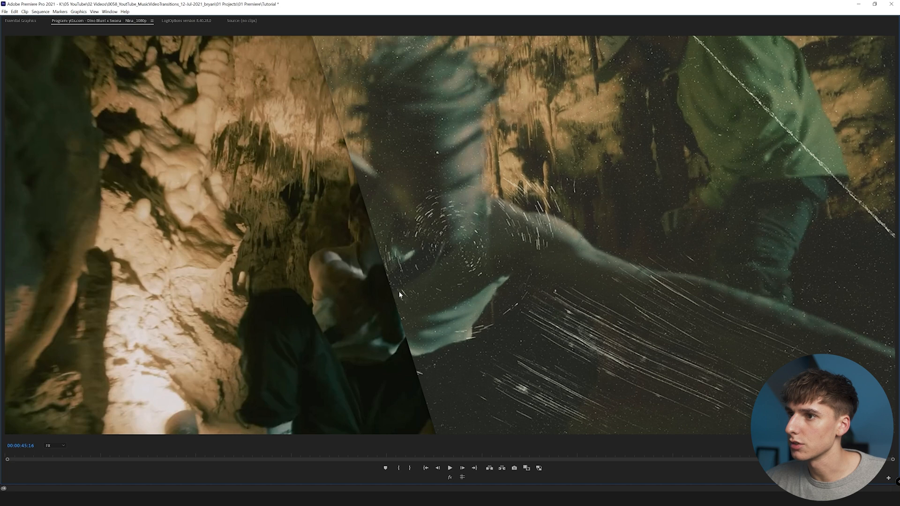
{"action": "key", "text": "grave"}
Copy the masked Crop effect from nest 2 and paste it onto nest 3.
{"action": "key", "text": "Right"}
{"action": "key", "text": "Right"}
{"action": "key", "text": "Right"}
{"action": "key", "text": "Right"}
{"action": "key", "text": "Right"}
{"action": "key", "text": "Right"}
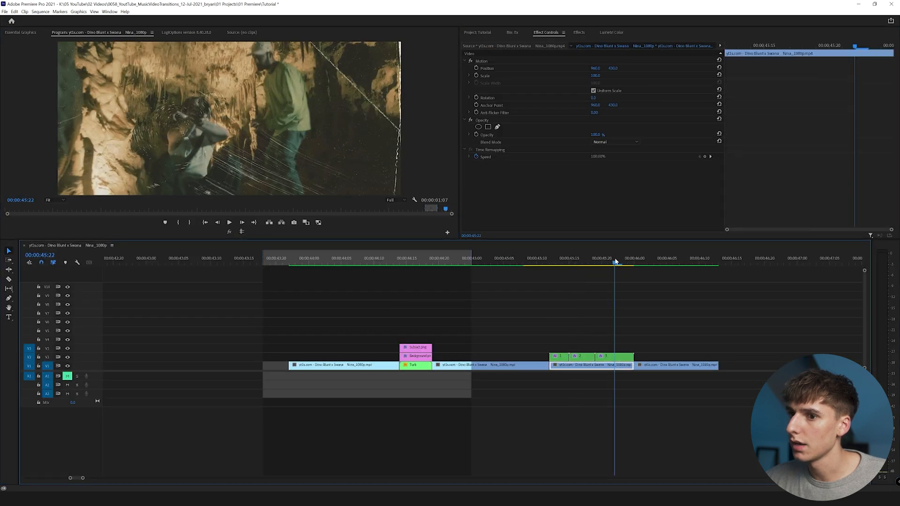
{"action": "left_click", "coordinate": [486, 173]}
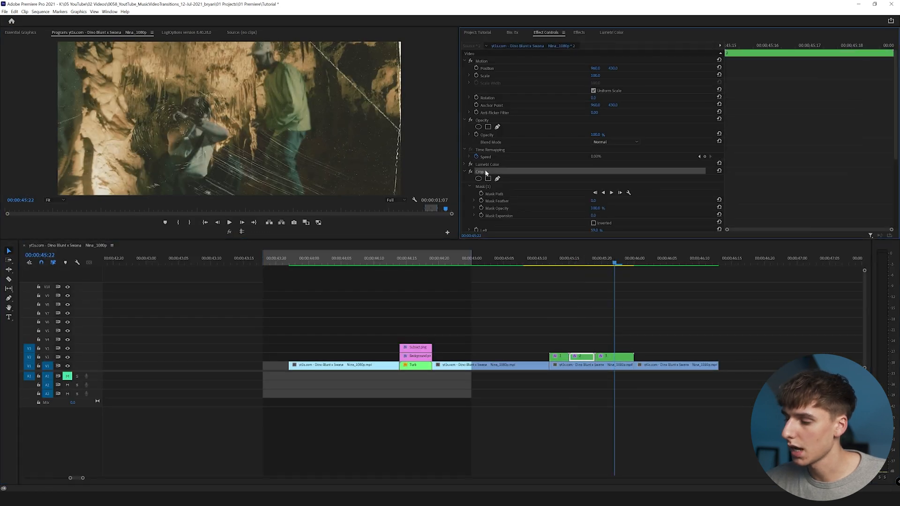
{"action": "left_click", "coordinate": [617, 357]}
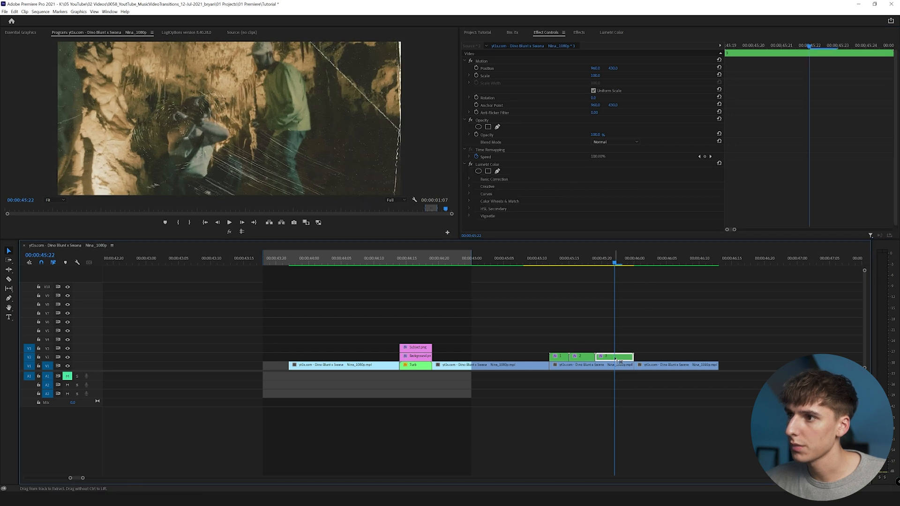
Reshape nest 3's crop mask so its edge stands near-vertical in the frame's right part, and raise the crop's Left value to clear the masked area.
{"action": "key", "text": "Left"}
{"action": "scroll", "coordinate": [515, 216], "scroll_direction": "down", "scroll_amount": 3}
{"action": "left_click", "coordinate": [485, 162]}
{"action": "left_click_drag", "start_coordinate": [180, 43], "coordinate": [329, 43]}
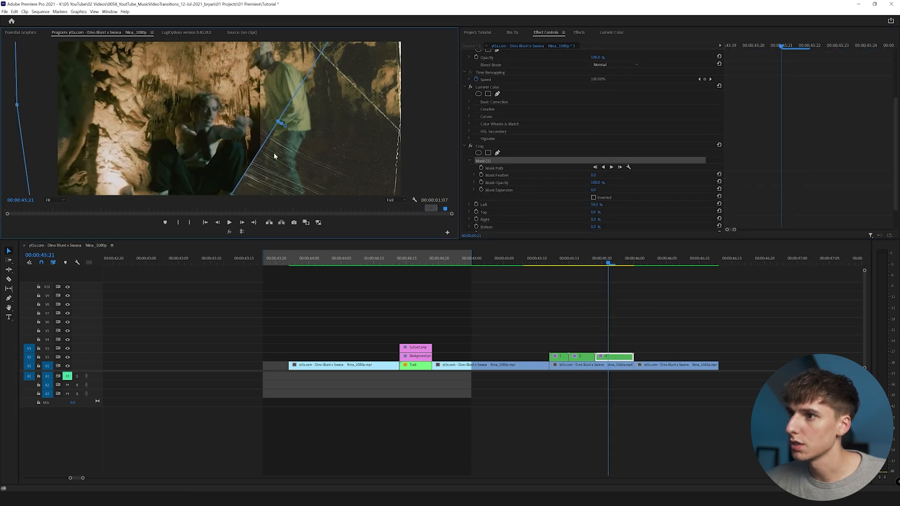
{"action": "key", "text": "Right"}
{"action": "key", "text": "minus"}
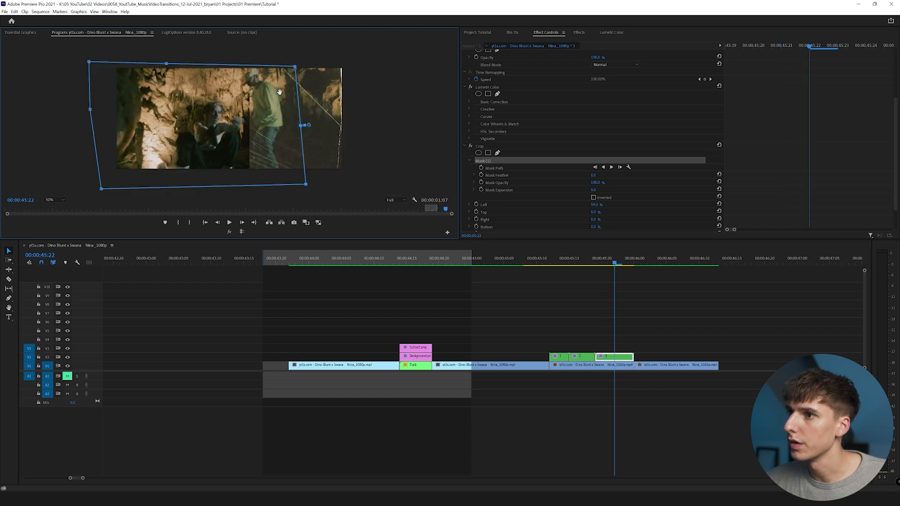
{"action": "left_click_drag", "start_coordinate": [605, 208], "coordinate": [624, 208]}
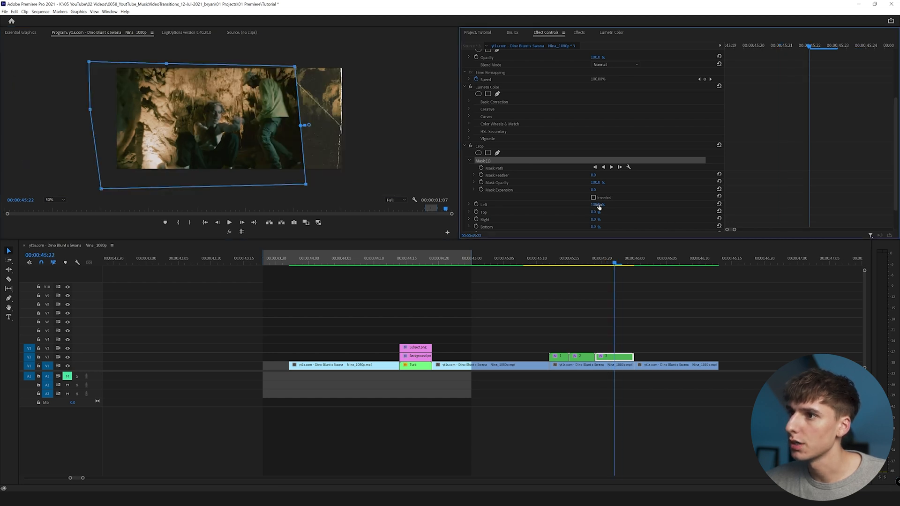
{"action": "left_click_drag", "start_coordinate": [300, 125], "coordinate": [297, 124]}
{"action": "left_click_drag", "start_coordinate": [295, 67], "coordinate": [292, 69]}
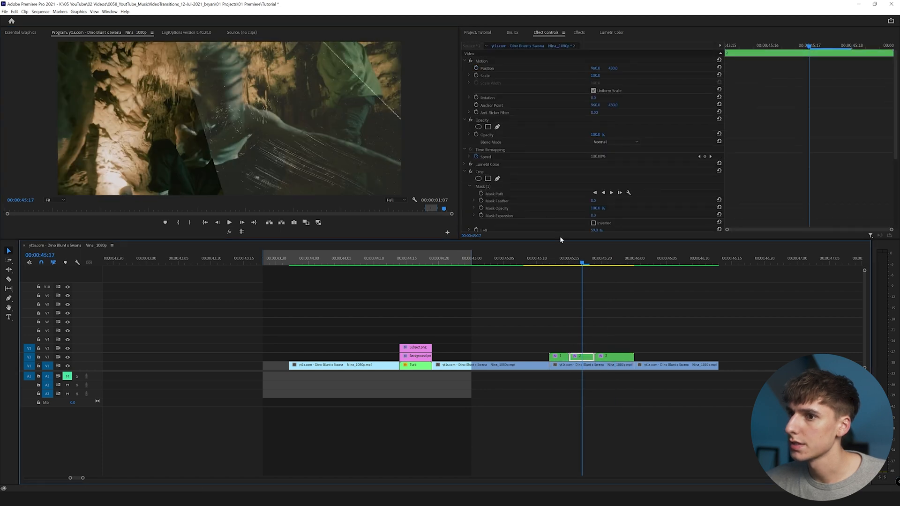
Move the upper end of nest 2's crop mask edge toward the frame's middle for a steeper cut, and play back the transition.
{"action": "left_click", "coordinate": [488, 187]}
{"action": "left_click_drag", "start_coordinate": [176, 46], "coordinate": [213, 44]}
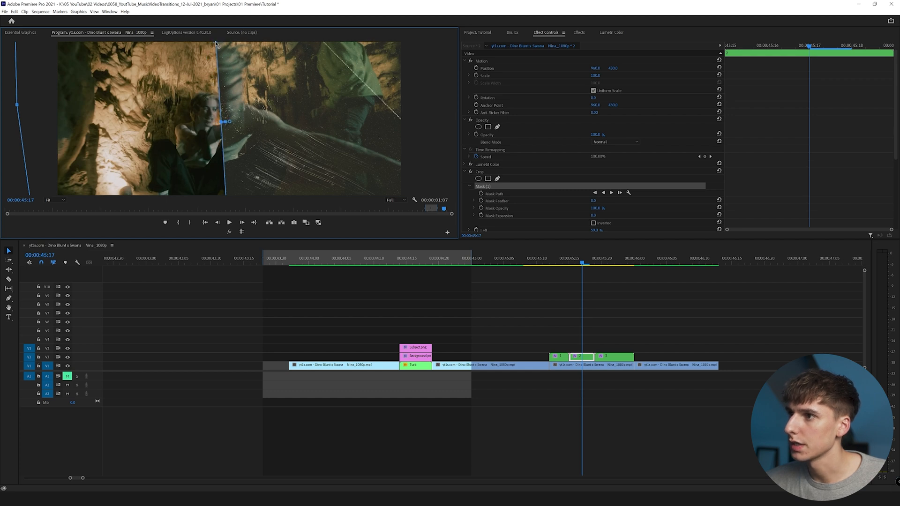
{"action": "left_click", "coordinate": [536, 262]}
{"action": "key", "text": "space"}
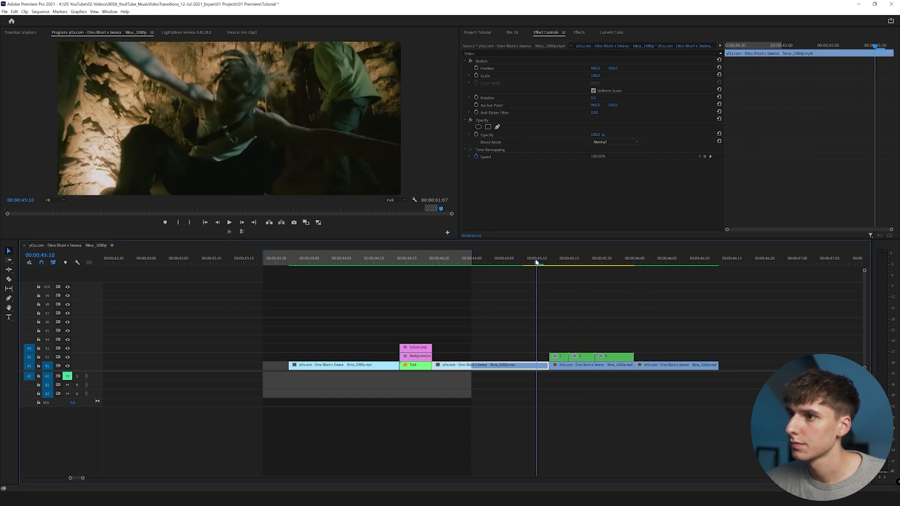
Switch to File Explorer and bring Masking 2, Masking 4 and Masking 22 from the Masking Tape folder into the timeline.
{"action": "key", "text": "alt+Tab"}
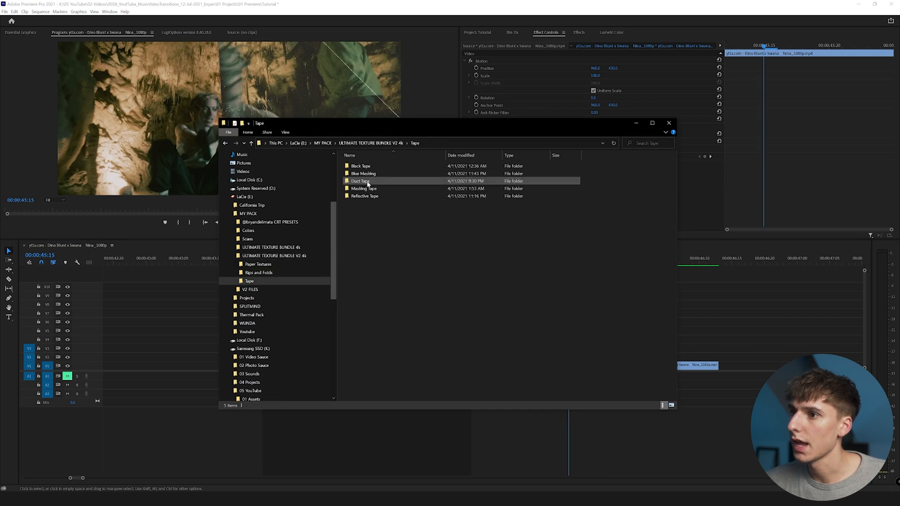
{"action": "double_click", "coordinate": [364, 188]}
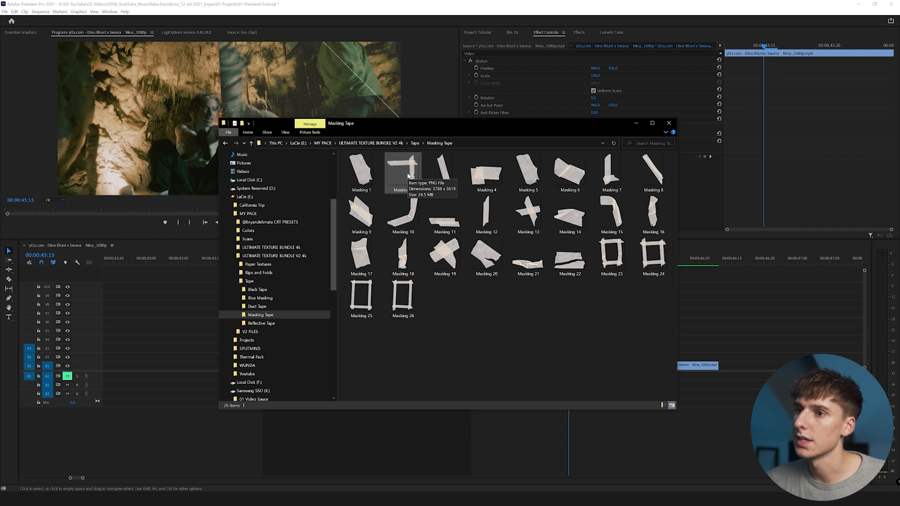
{"action": "left_click_drag", "start_coordinate": [403, 174], "coordinate": [740, 313]}
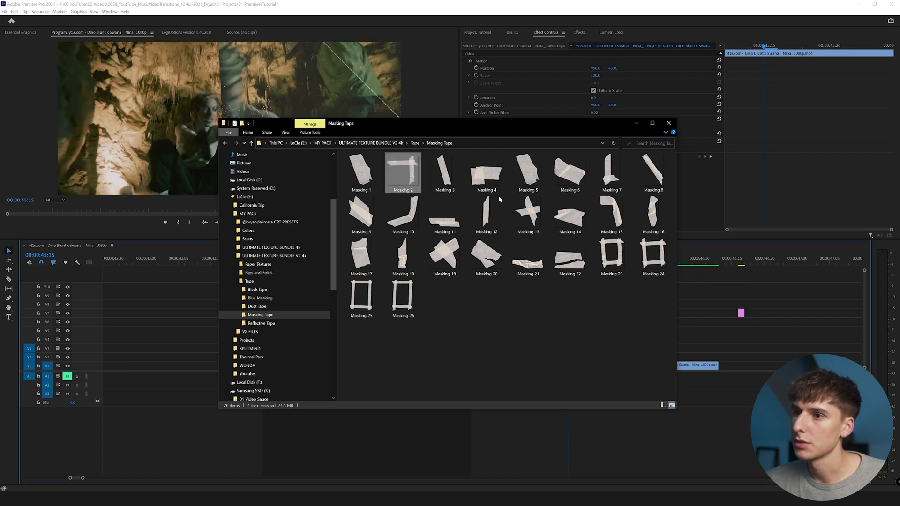
{"action": "left_click_drag", "start_coordinate": [491, 187], "coordinate": [746, 313]}
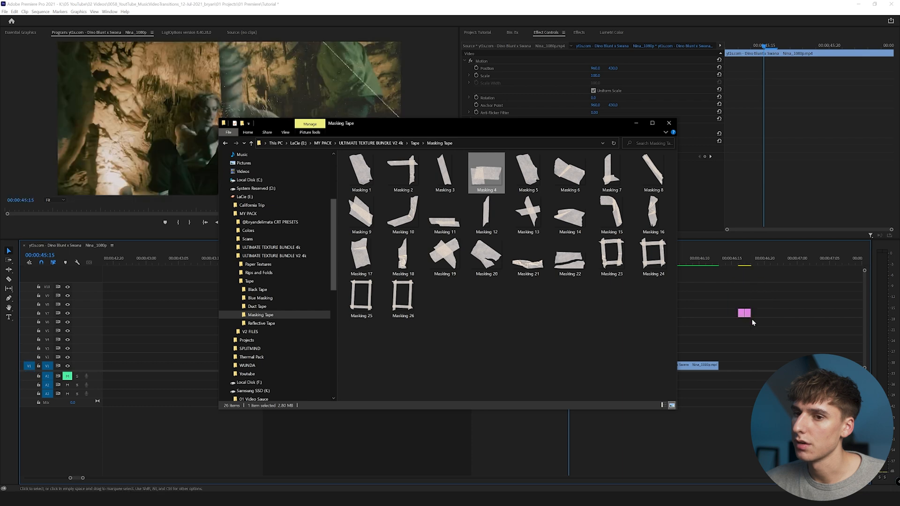
{"action": "left_click_drag", "start_coordinate": [571, 268], "coordinate": [754, 313]}
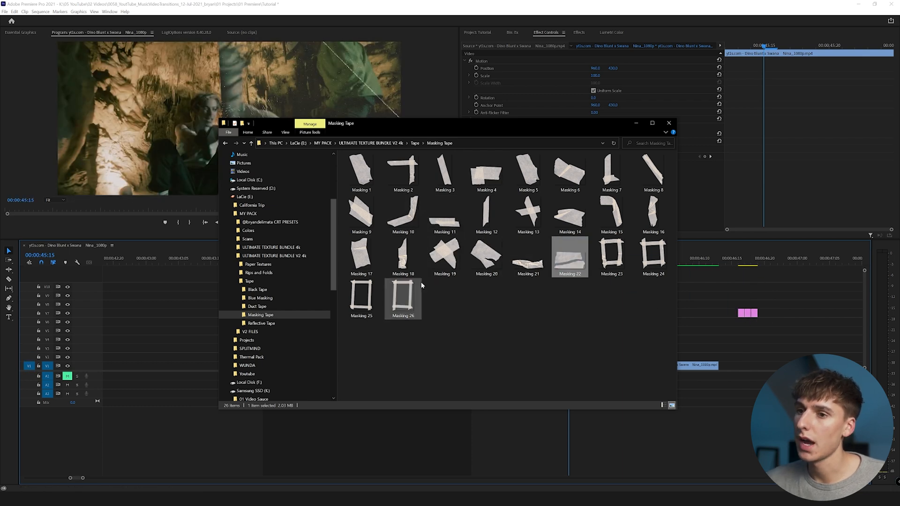
{"action": "left_click", "coordinate": [403, 299]}
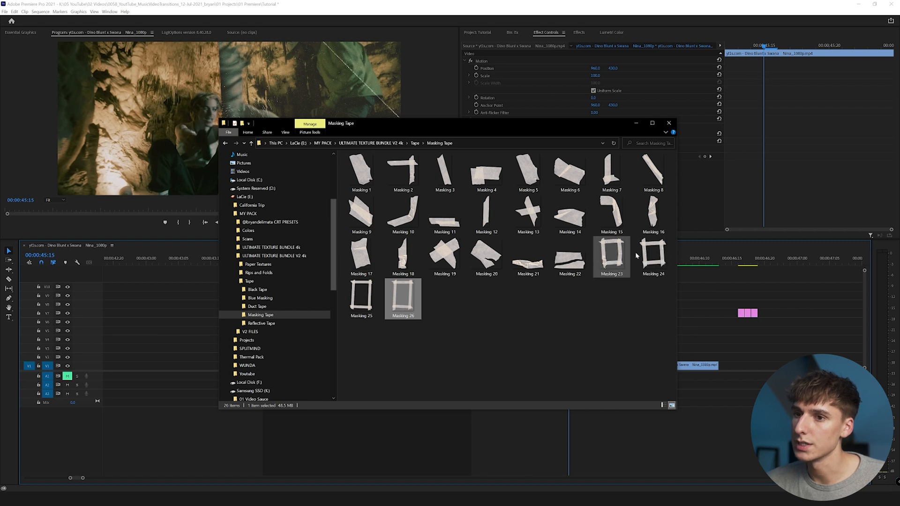
{"action": "left_click", "coordinate": [635, 123]}
Place the Masking 2 clip above nest 1, trim it to the nest's length, and scale it to the frame size.
{"action": "left_click_drag", "start_coordinate": [741, 314], "coordinate": [559, 350]}
{"action": "left_click_drag", "start_coordinate": [646, 350], "coordinate": [562, 349]}
{"action": "right_click", "coordinate": [563, 349]}
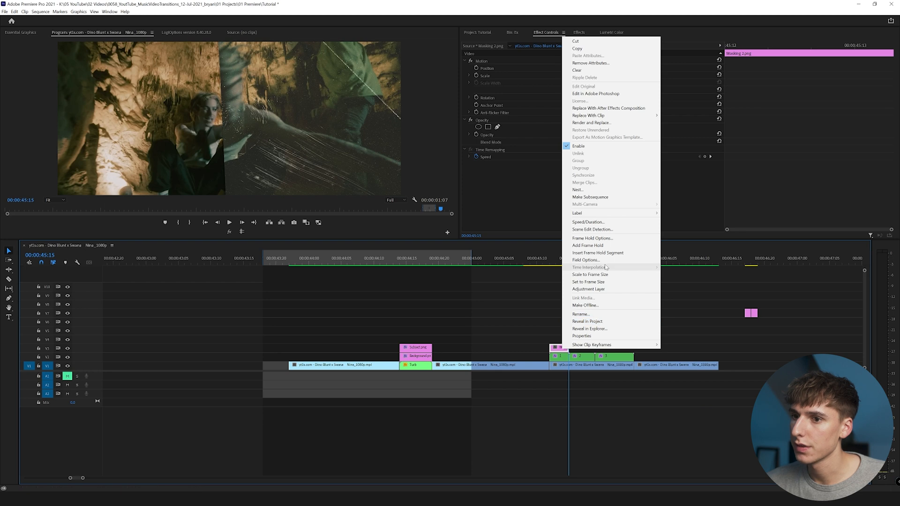
{"action": "left_click", "coordinate": [591, 274]}
Scale the Masking 2 tape to 50 and position it over the frame's upper-left corner.
{"action": "key", "text": "Left"}
{"action": "key", "text": "Left"}
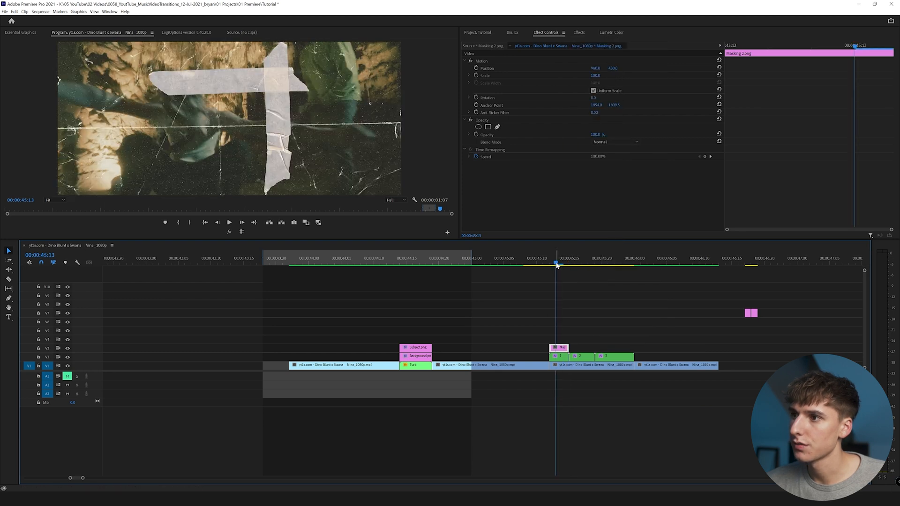
{"action": "mouse_move", "coordinate": [595, 75]}
{"action": "left_mouse_down"}
{"action": "mouse_move", "coordinate": [558, 76]}
{"action": "mouse_move", "coordinate": [604, 75]}
{"action": "left_mouse_up"}
{"action": "left_click", "coordinate": [483, 61]}
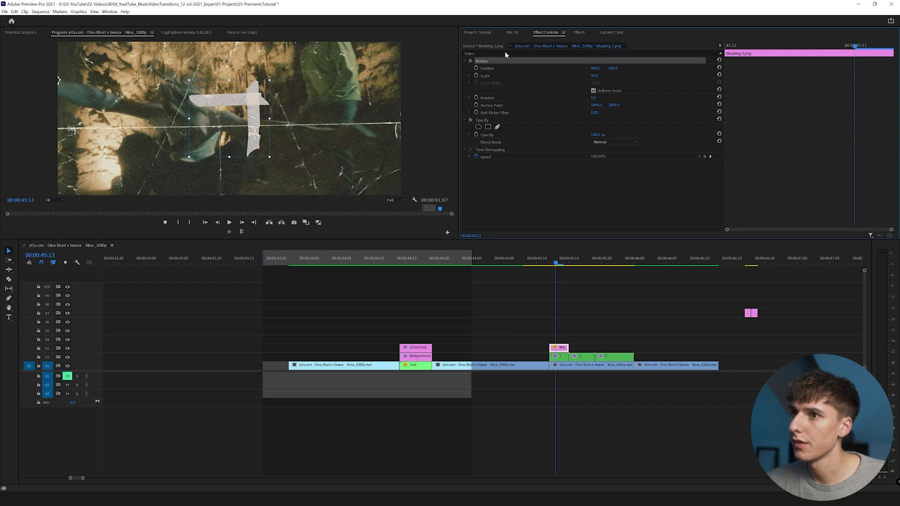
{"action": "left_click_drag", "start_coordinate": [275, 81], "coordinate": [52, 36]}
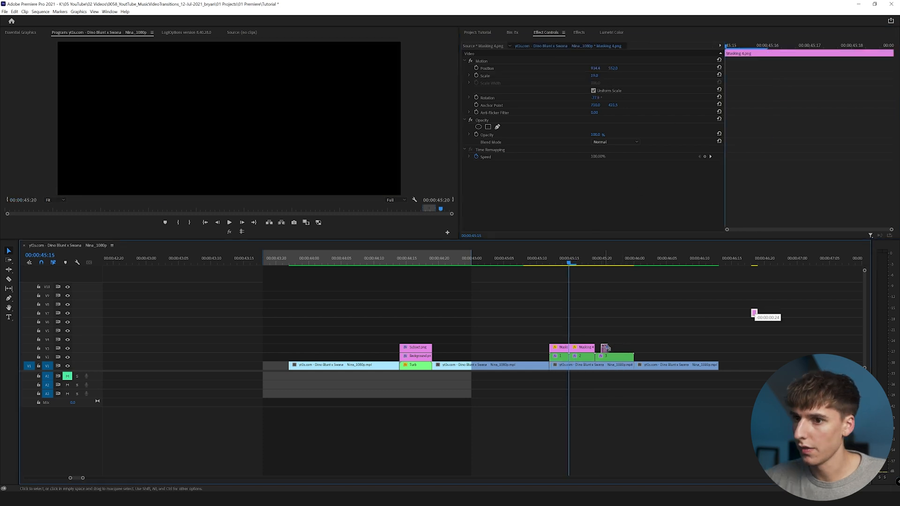
Place the Masking 22 tape clip above nest 3, matching its length, and play back the taped transition.
{"action": "left_click_drag", "start_coordinate": [765, 315], "coordinate": [633, 346]}
{"action": "key", "text": "space"}
{"action": "left_click", "coordinate": [523, 261]}
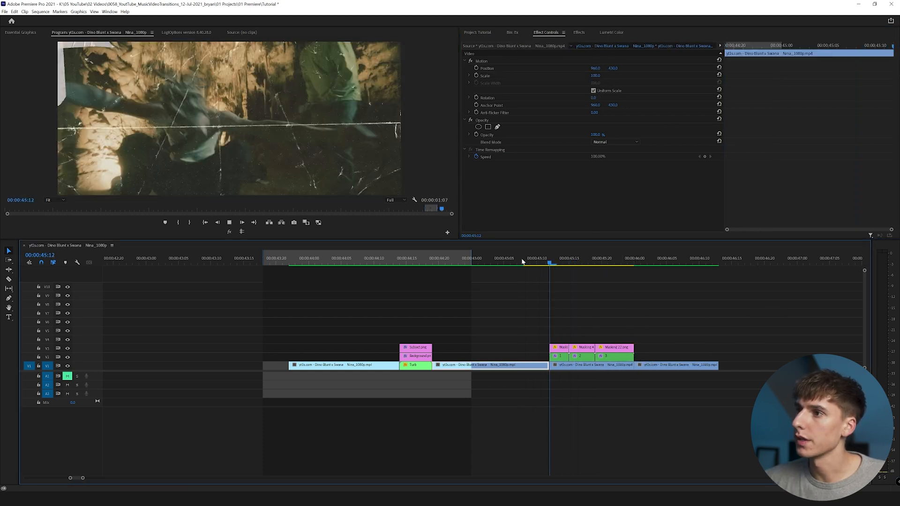
{"action": "key", "text": "space"}
Find the Turbulent Displace effect and apply it to the footage clip beneath the three nests.
{"action": "left_click", "coordinate": [579, 32]}
{"action": "left_click", "coordinate": [496, 41]}
{"action": "type", "text": "turn"}
{"action": "key", "text": "BackSpace"}
{"action": "type", "text": "b"}
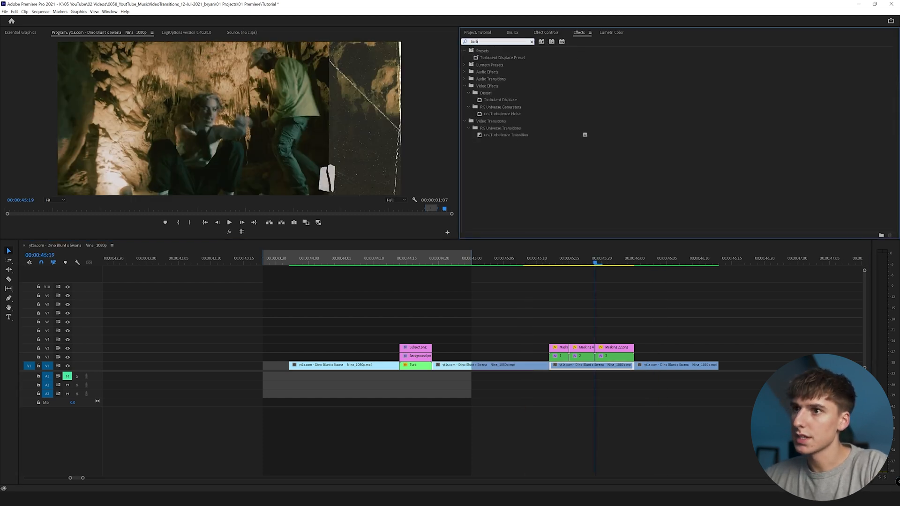
{"action": "left_click_drag", "start_coordinate": [486, 100], "coordinate": [605, 367]}
Set Turbulent Displace's displacement to Bulge and keyframe its Amount to fall from 100 at the clip's start to a lower value at its end.
{"action": "left_click_drag", "start_coordinate": [757, 47], "coordinate": [721, 47]}
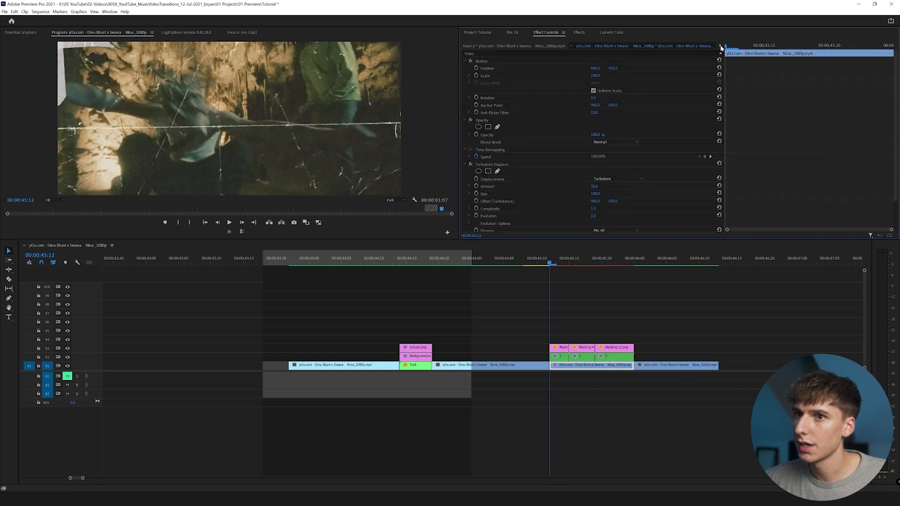
{"action": "key", "text": "space"}
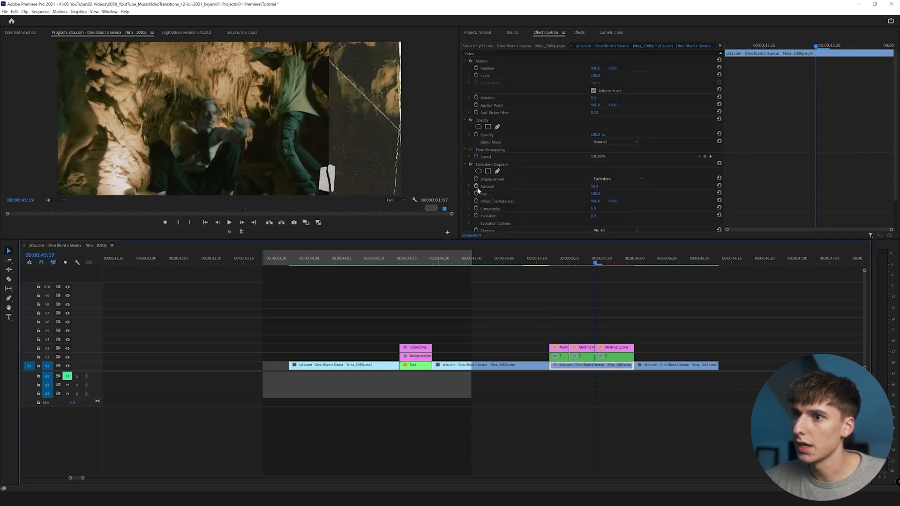
{"action": "left_click_drag", "start_coordinate": [593, 186], "coordinate": [599, 188]}
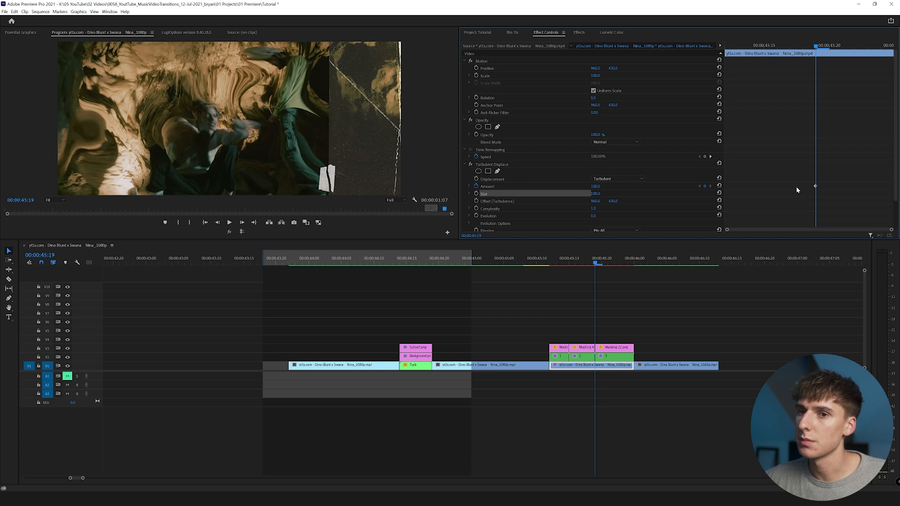
{"action": "left_click", "coordinate": [623, 179]}
{"action": "left_click", "coordinate": [615, 195]}
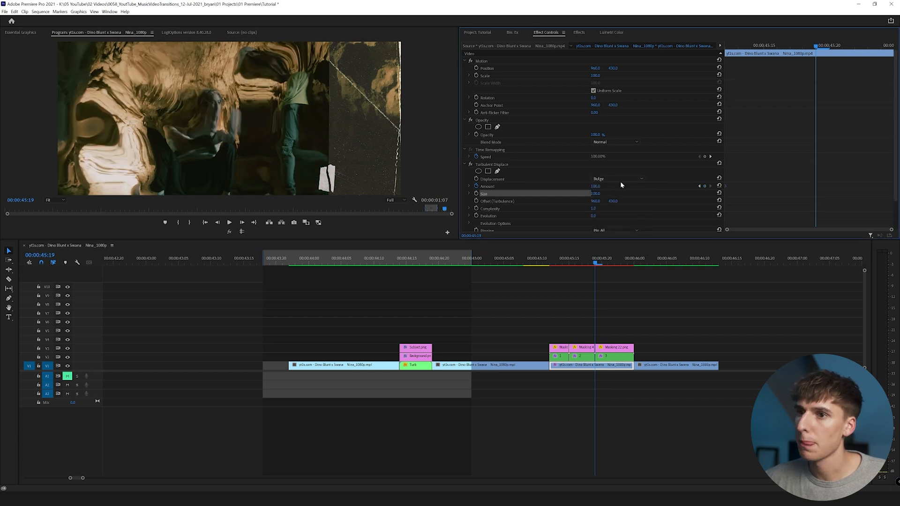
{"action": "left_click", "coordinate": [606, 179]}
{"action": "left_click", "coordinate": [500, 179]}
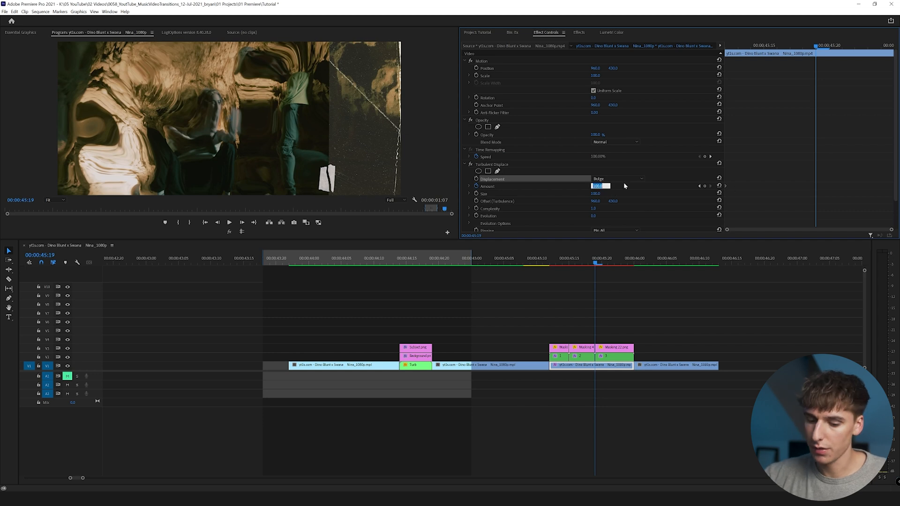
{"action": "key", "text": "Return"}
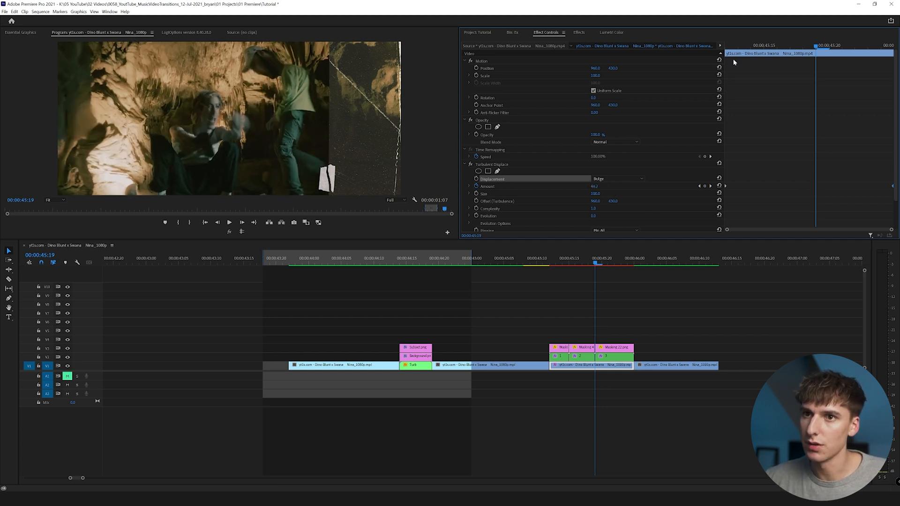
Play back the edited sequence from its first clip, reviewing both transitions in context.
{"action": "key", "text": "Up"}
{"action": "left_click_drag", "start_coordinate": [551, 263], "coordinate": [328, 262]}
{"action": "left_click_drag", "start_coordinate": [518, 261], "coordinate": [292, 258]}
{"action": "key", "text": "space"}
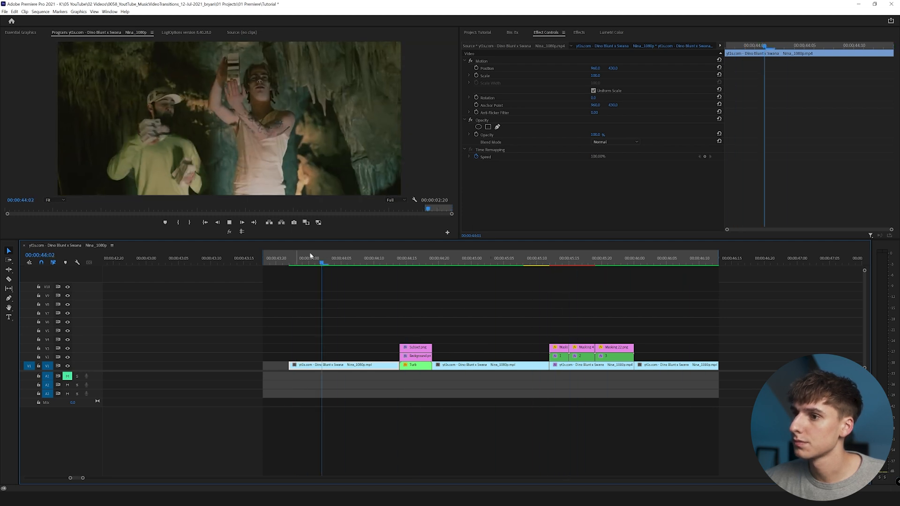
{"action": "left_click", "coordinate": [289, 262]}
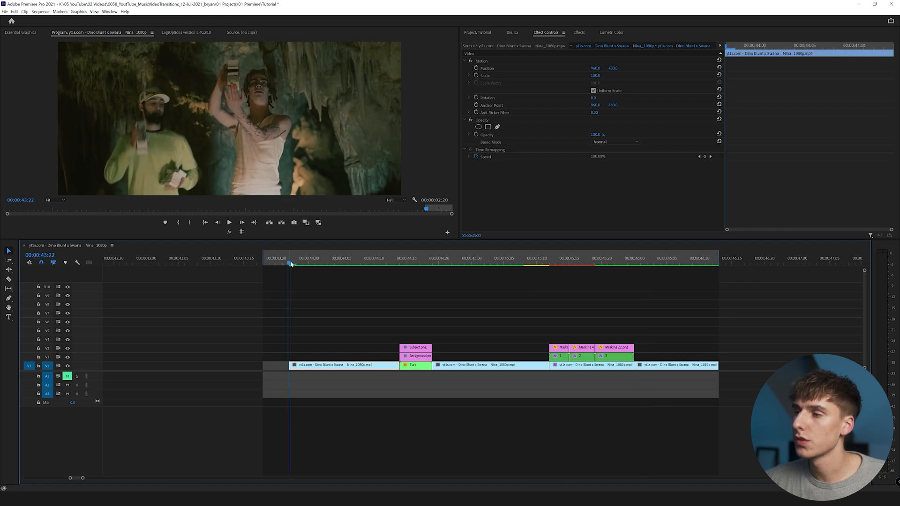
{"action": "key", "text": "space"}
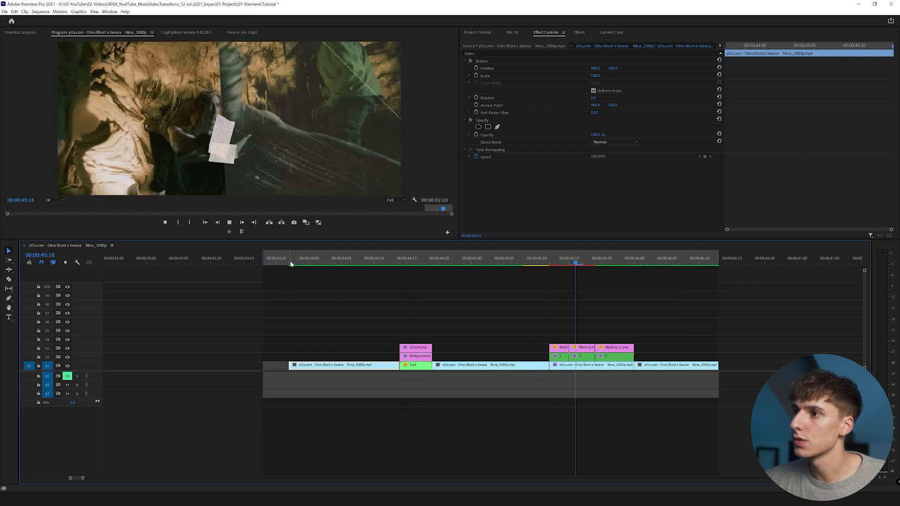
{"action": "key", "text": "space"}
{"action": "left_click_drag", "start_coordinate": [479, 263], "coordinate": [289, 265]}
{"action": "left_click_drag", "start_coordinate": [82, 478], "coordinate": [83, 478]}
{"action": "left_click_drag", "start_coordinate": [200, 264], "coordinate": [499, 281]}
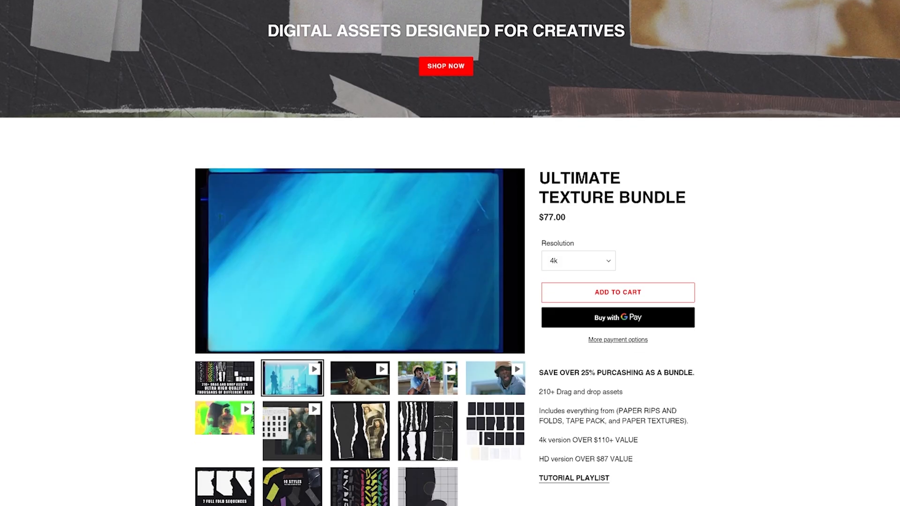
Browse the web shop's listings for the Ultimate Texture Bundle and the Thermal Preset Pack.
{"action": "scroll", "coordinate": [450, 253], "scroll_direction": "down", "scroll_amount": 3}
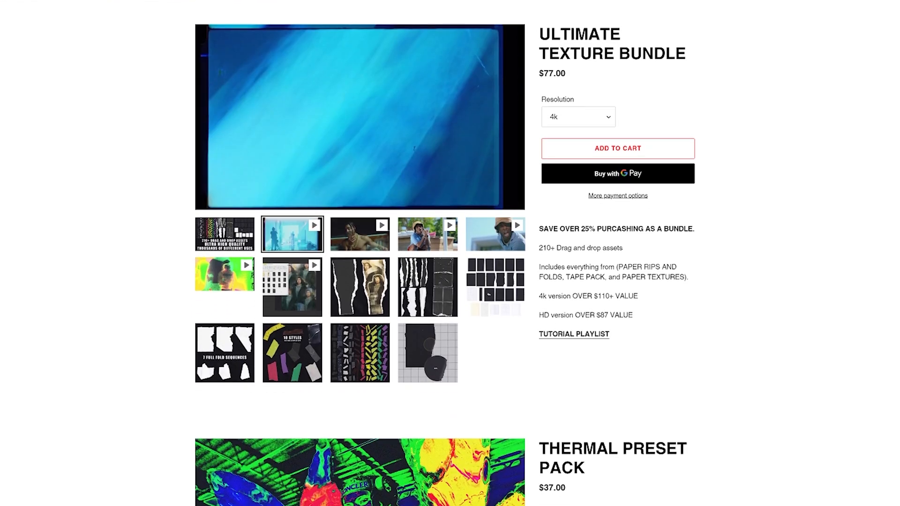
{"action": "scroll", "coordinate": [450, 253], "scroll_direction": "down", "scroll_amount": 4}
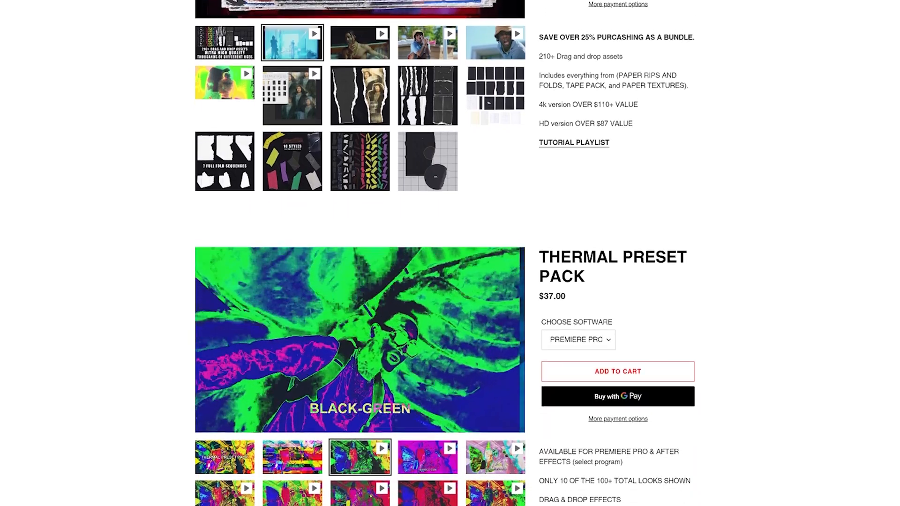
{"action": "scroll", "coordinate": [450, 253], "scroll_direction": "down", "scroll_amount": 4}
{"action": "scroll", "coordinate": [450, 253], "scroll_direction": "down", "scroll_amount": 3}
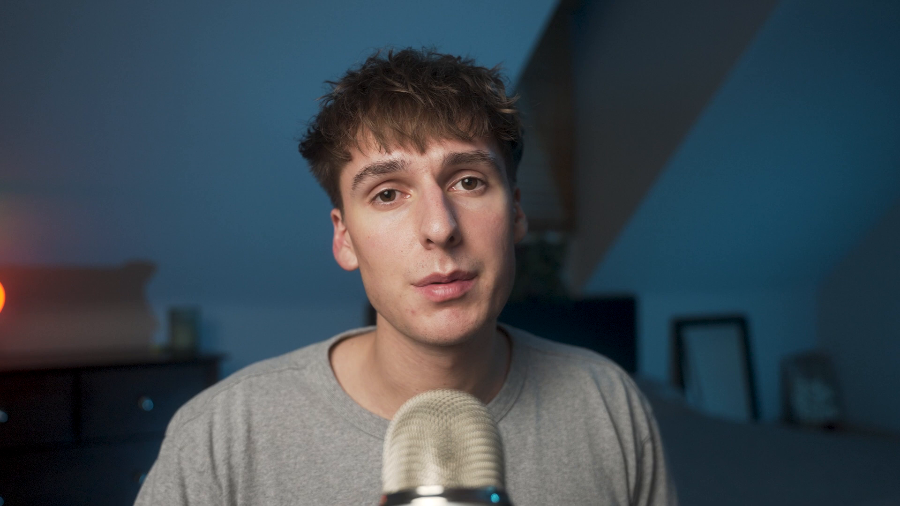